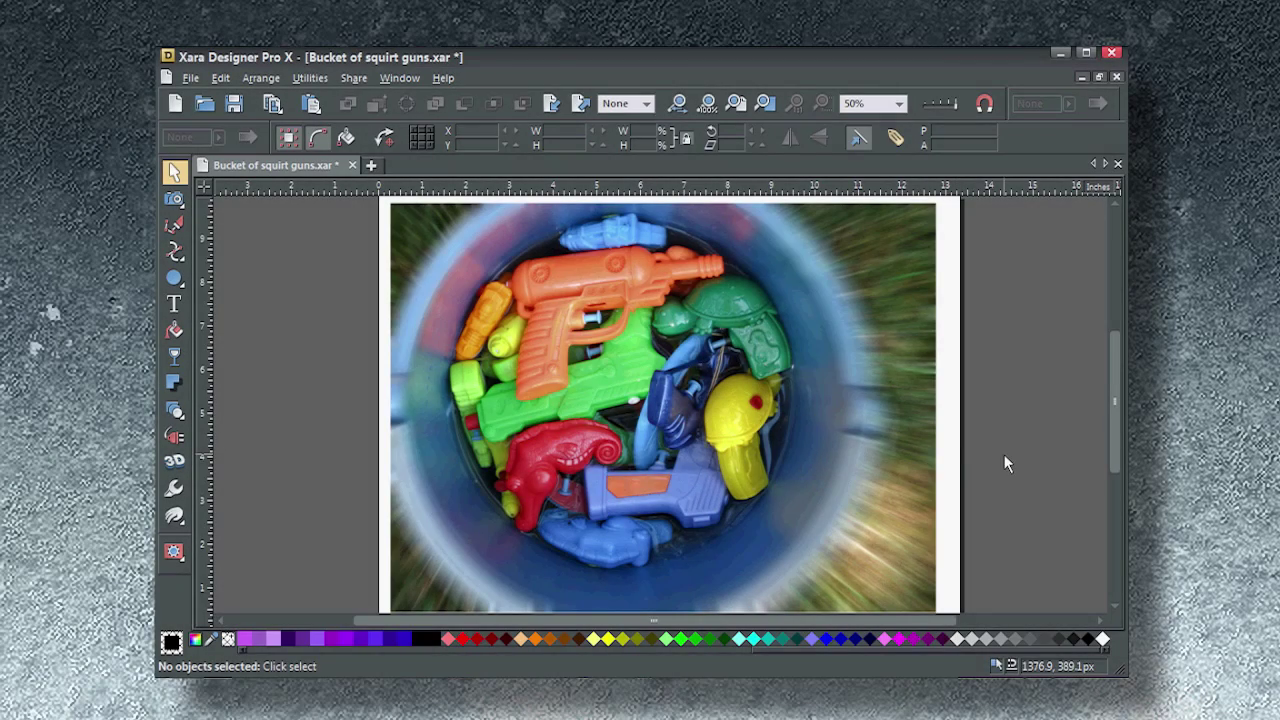
Select the water-pistols photo, zoom in on the orange gun, and switch to Color Select/Erase
click(568, 270)
scroll(580, 307, up, 2)
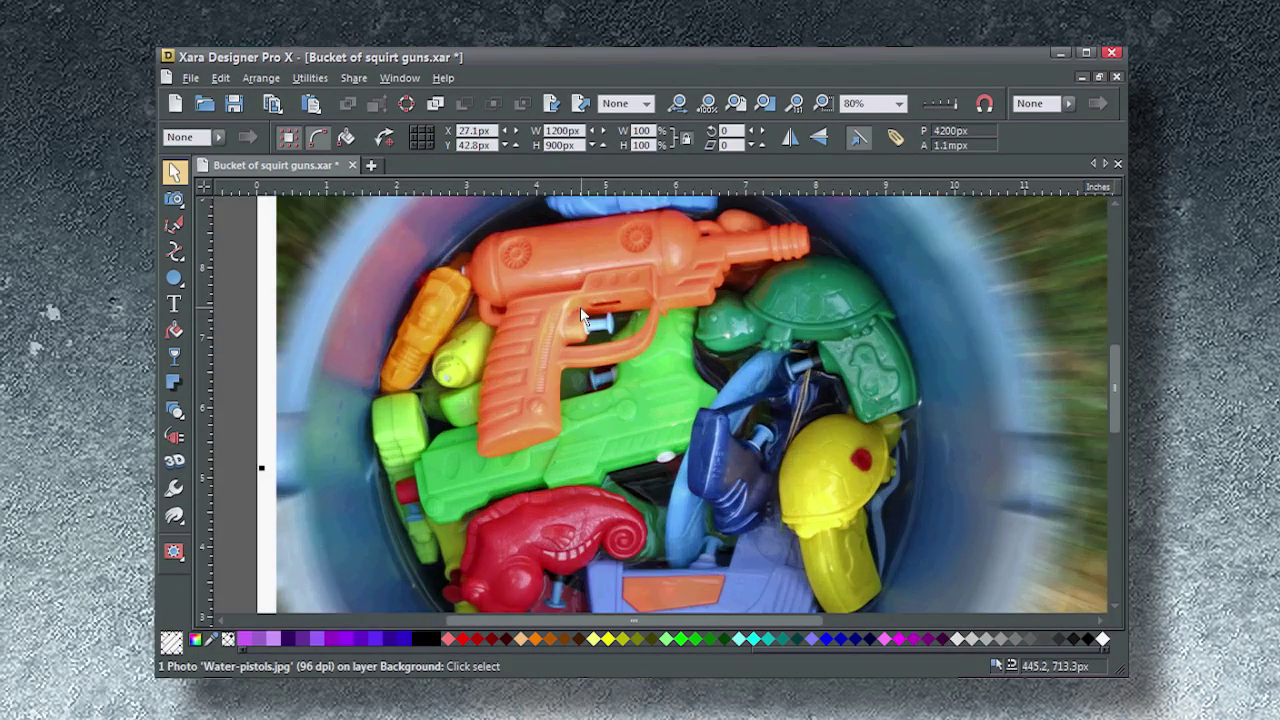
scroll(580, 307, up, 1)
drag(580, 307, 580, 396)
scroll(580, 396, up, 1)
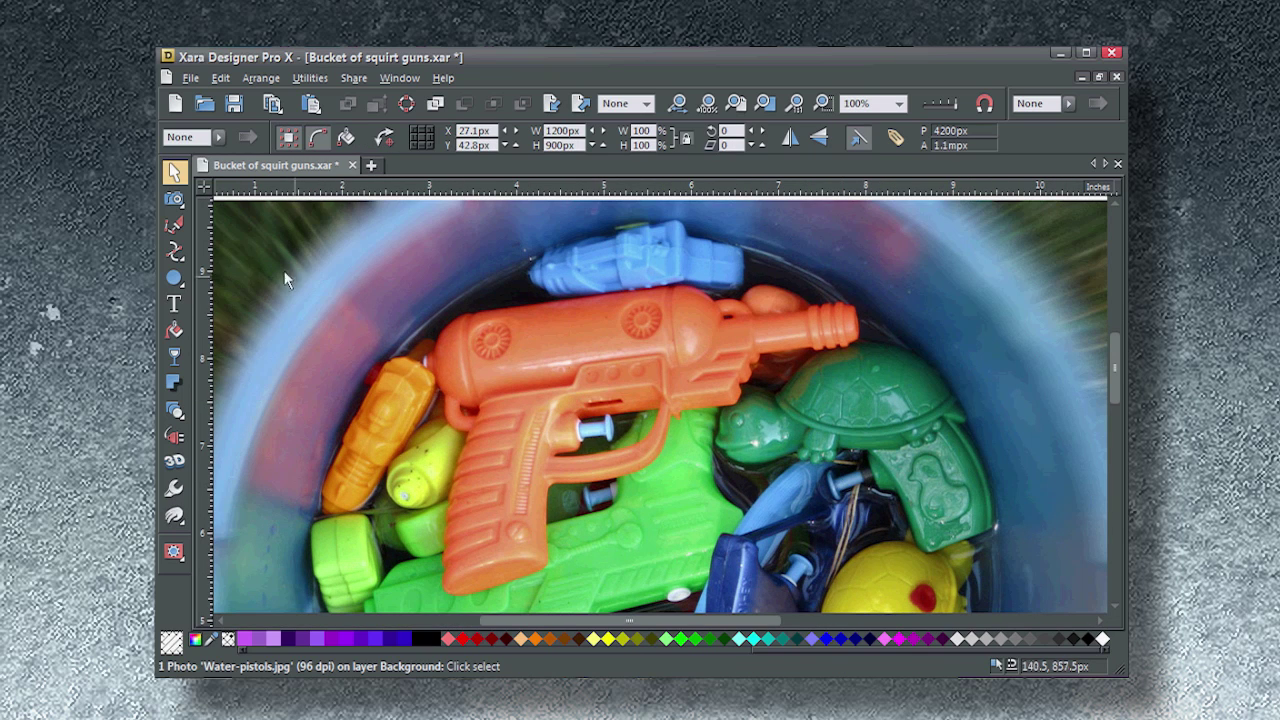
mouse_move(175, 203)
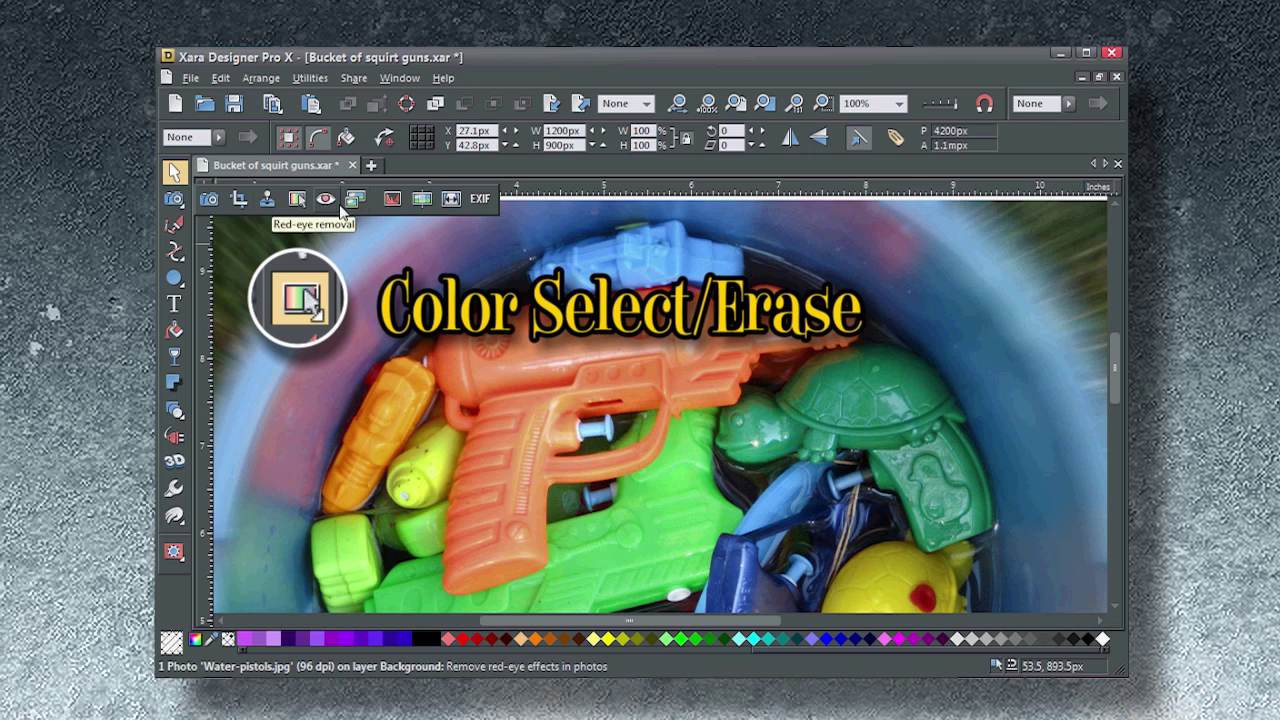
click(297, 200)
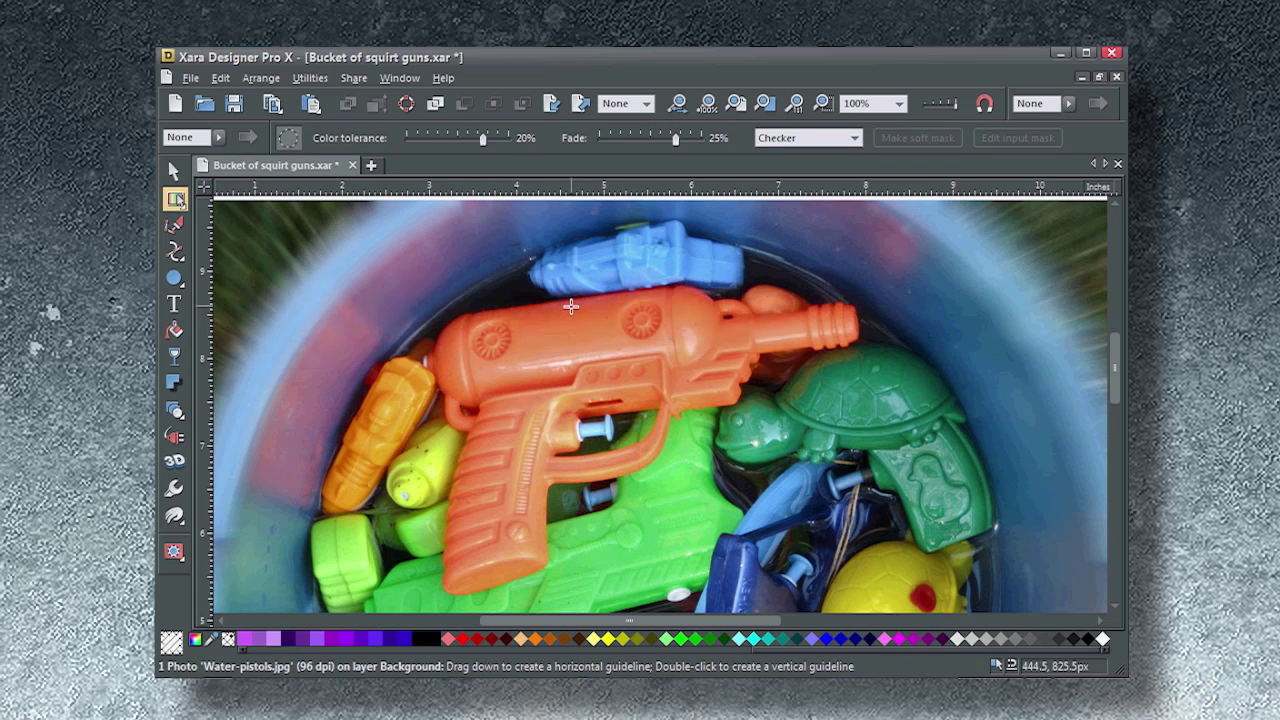
scroll(559, 355, up, 1)
scroll(559, 355, up, 2)
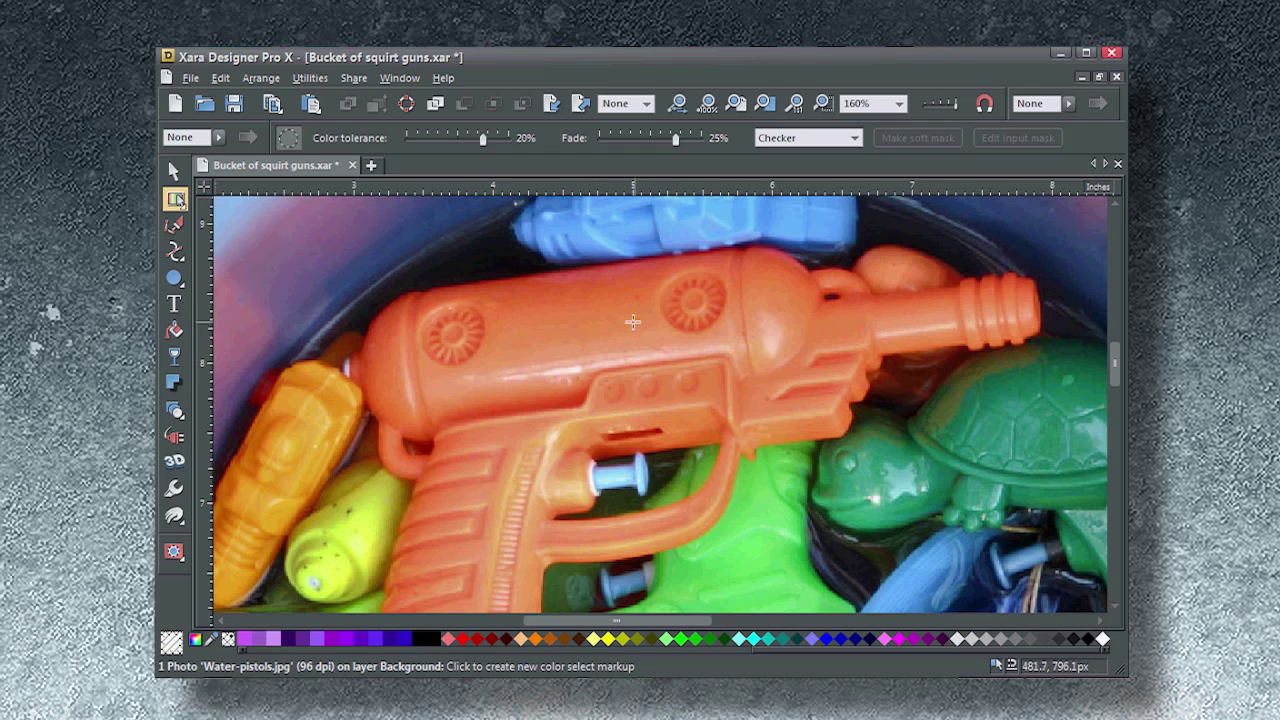
Sample the orange gun's colour, then preview the selection against Red and Green backgrounds
click(558, 319)
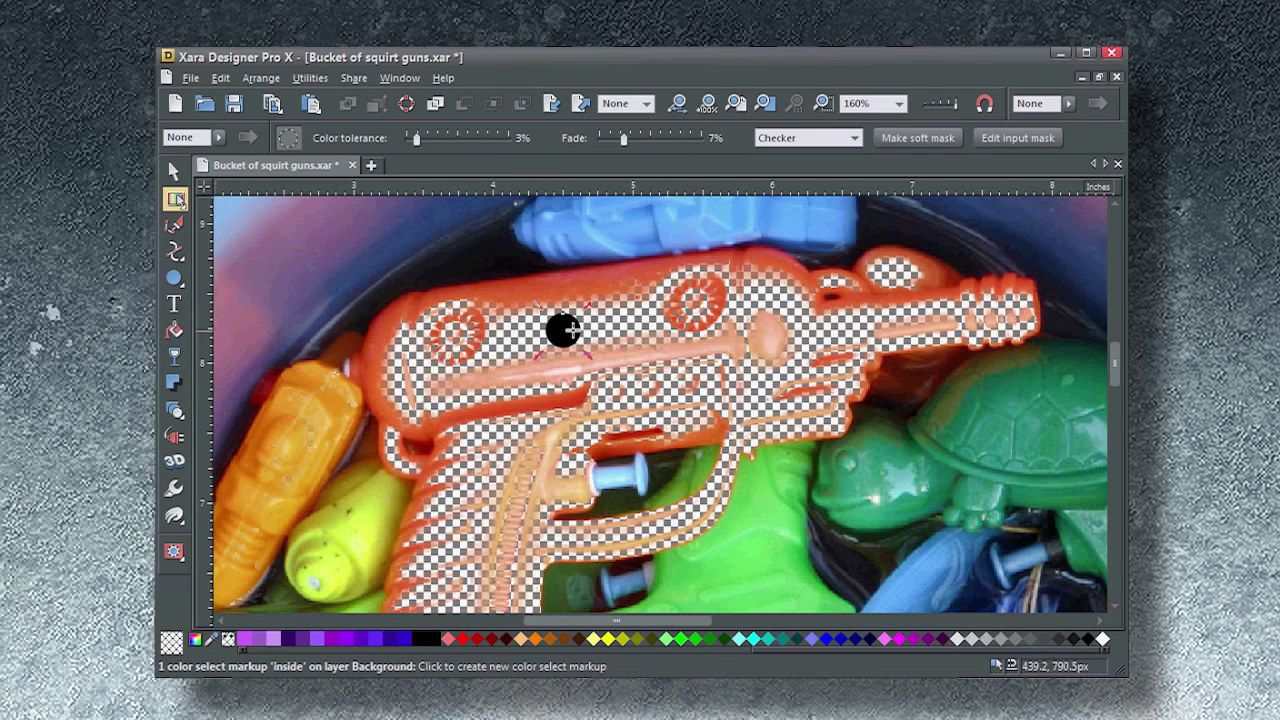
drag(563, 329, 600, 318)
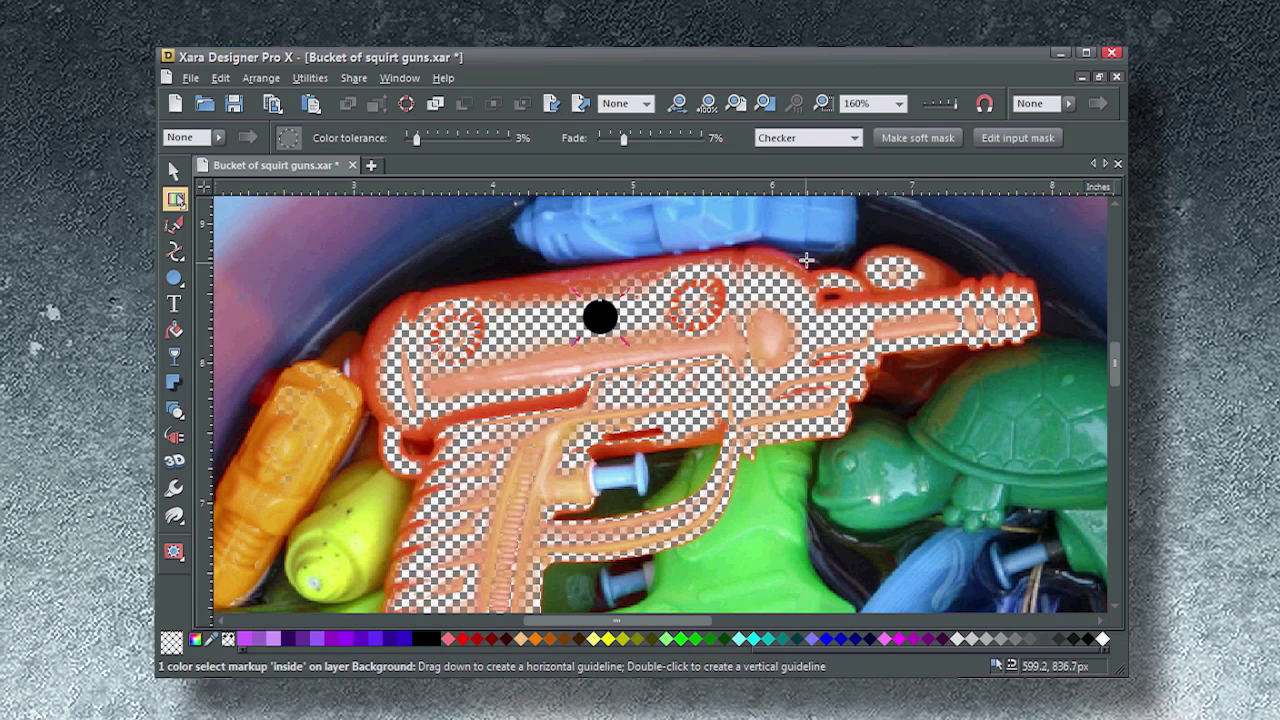
click(854, 138)
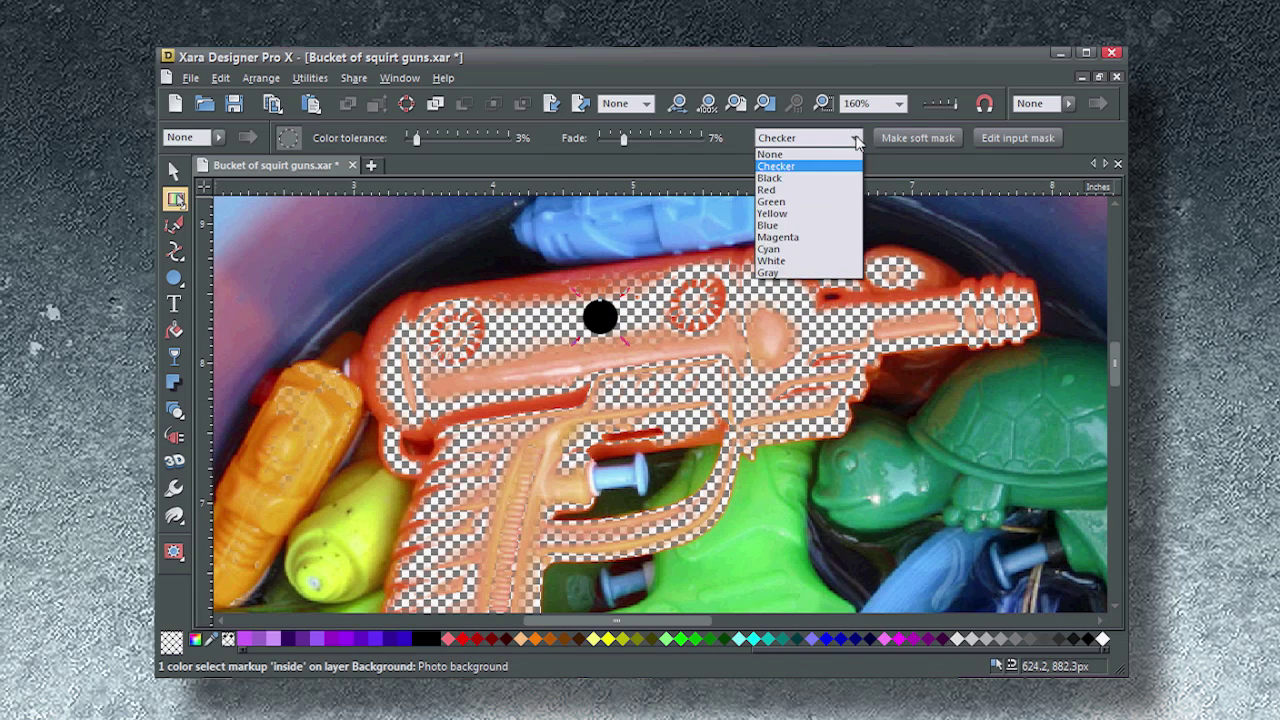
click(798, 190)
click(854, 138)
click(810, 202)
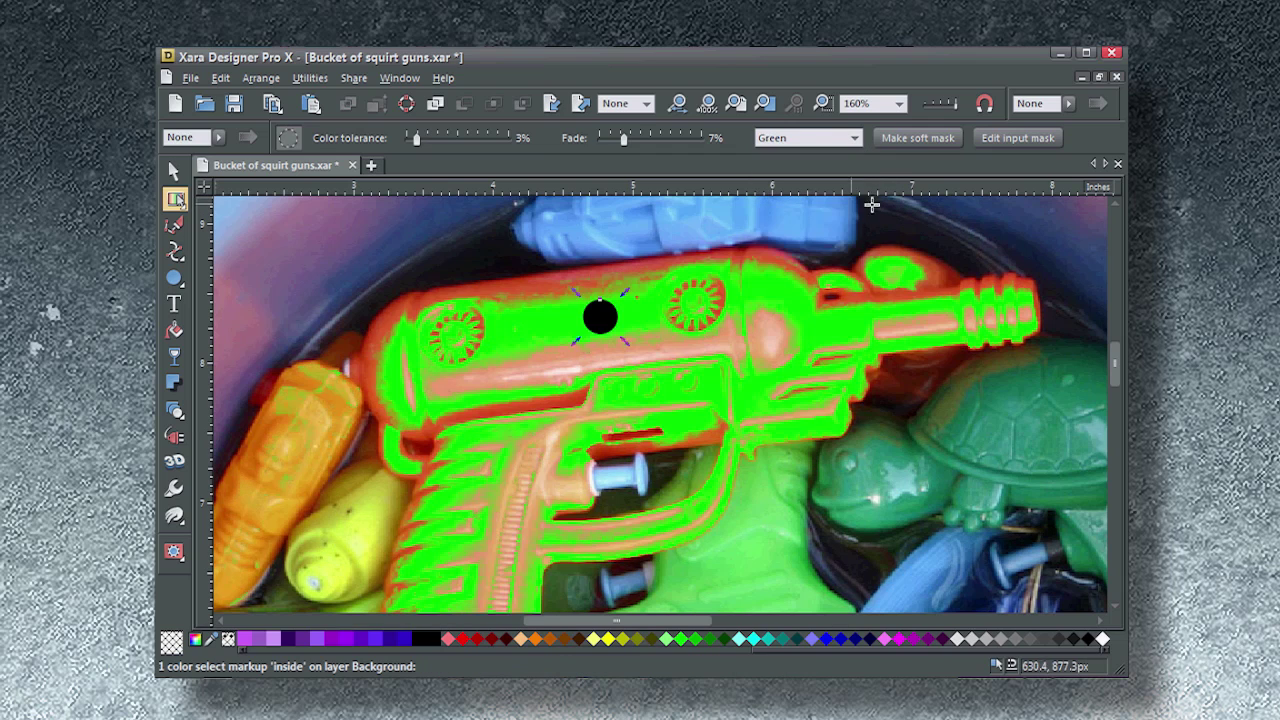
Set the preview back to Checker and drag the sample point to refine the gun selection
click(855, 140)
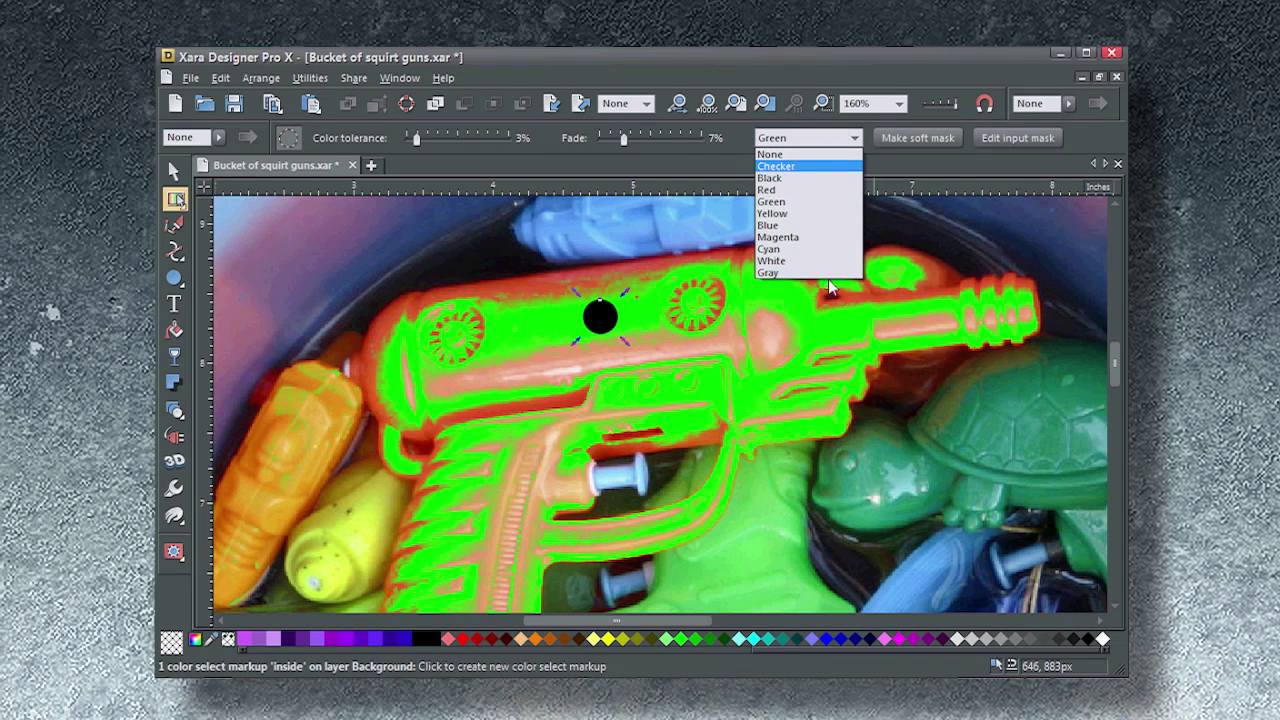
click(778, 166)
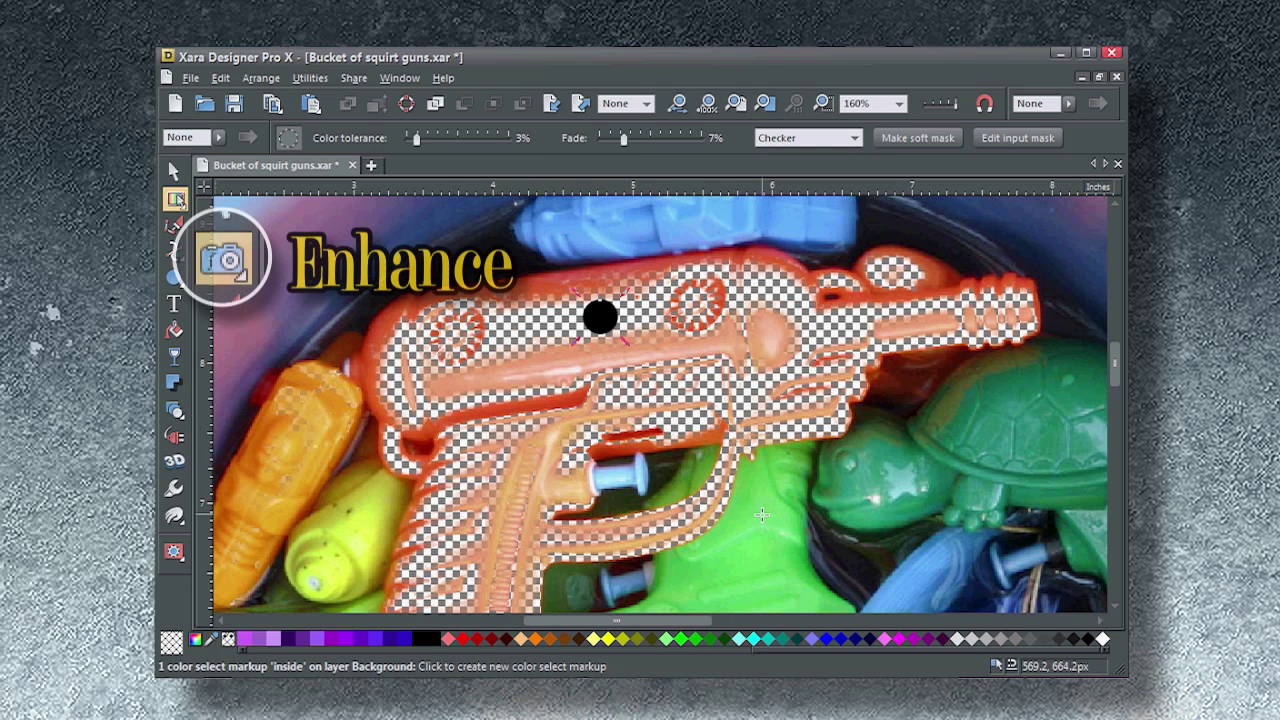
scroll(718, 328, up, 1)
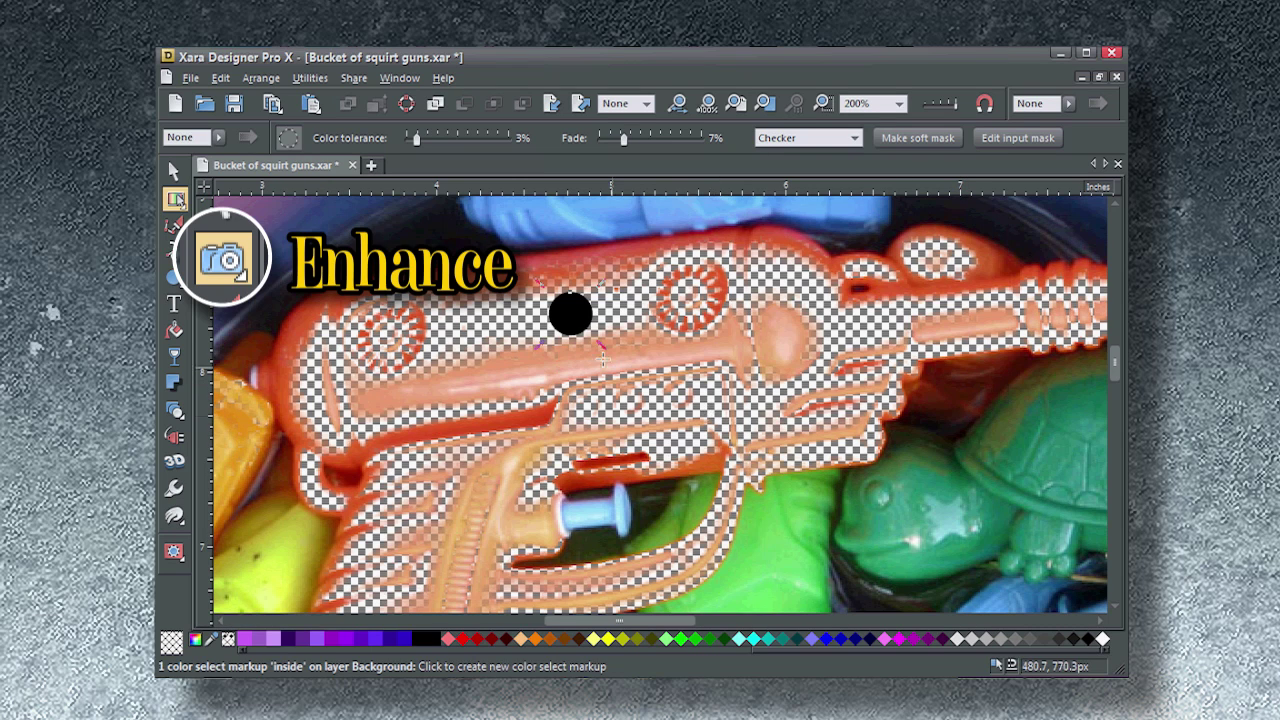
mouse_move(570, 313)
mouse_down()
mouse_move(570, 340)
mouse_move(570, 295)
mouse_up()
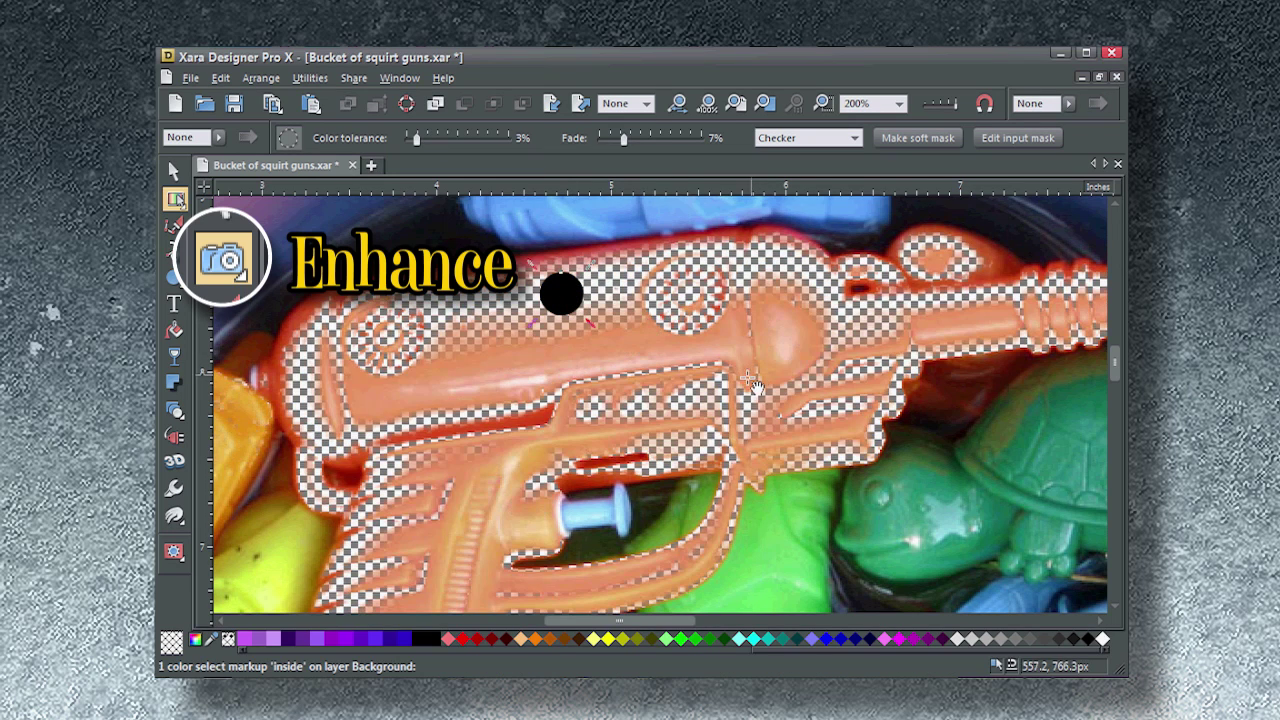
Add colour samples on the gun body and barrel, and raise colour tolerance to 18.9%
click(628, 362)
click(617, 440)
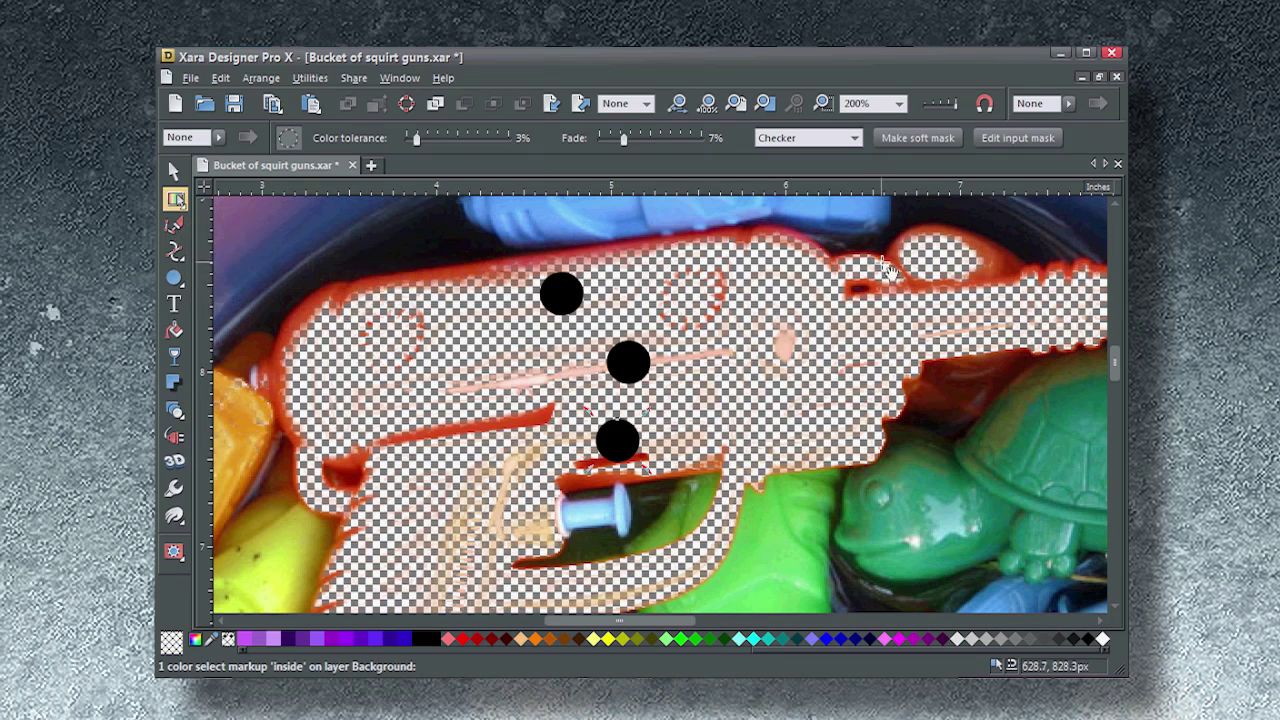
click(905, 293)
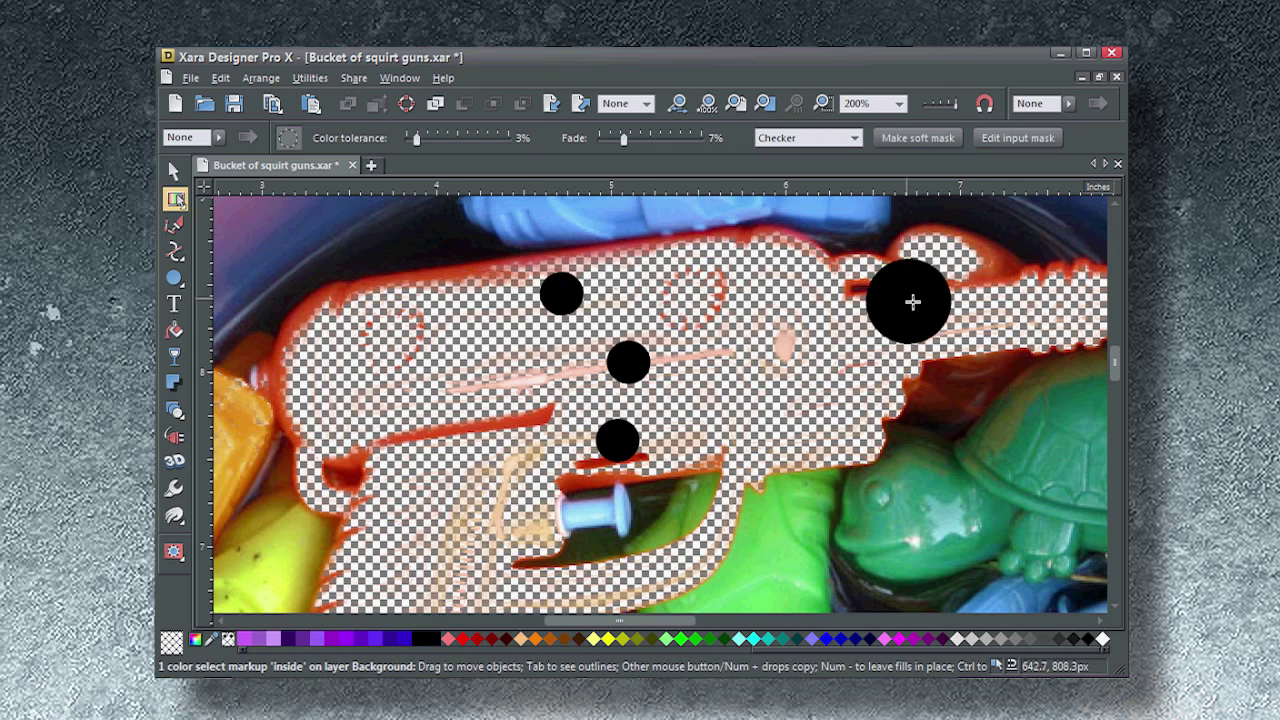
drag(934, 297, 897, 302)
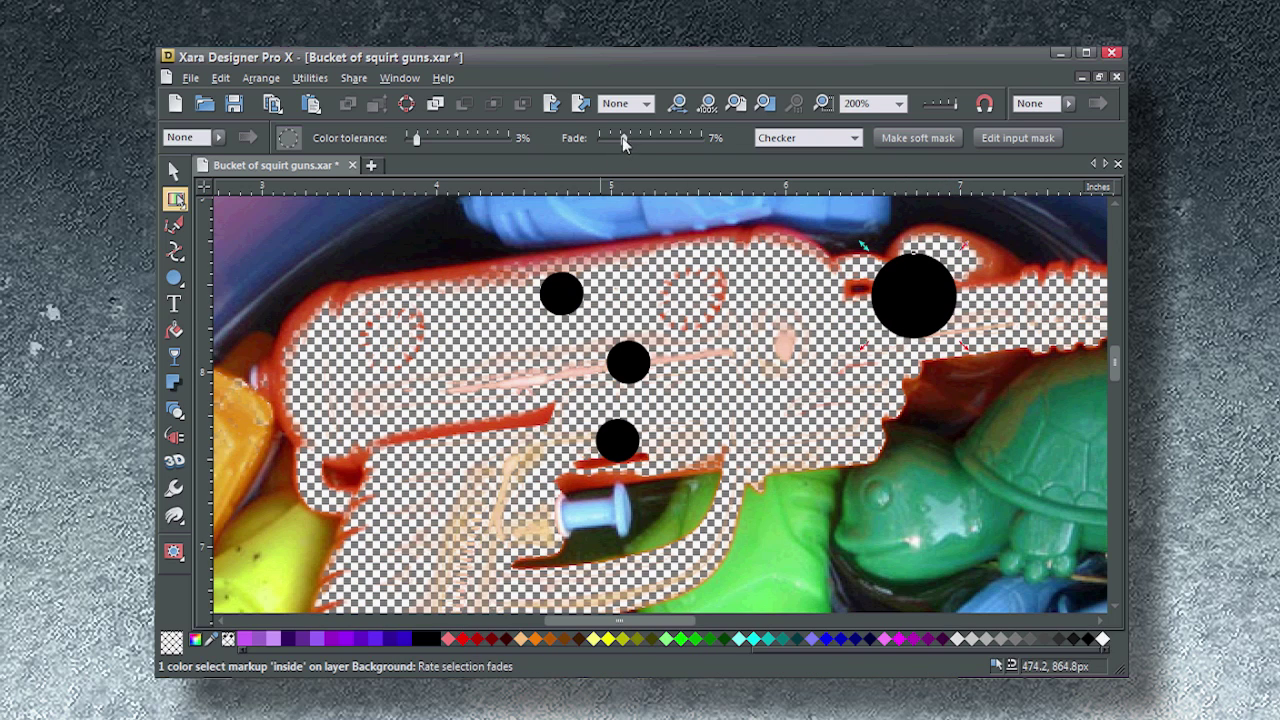
drag(430, 140, 471, 142)
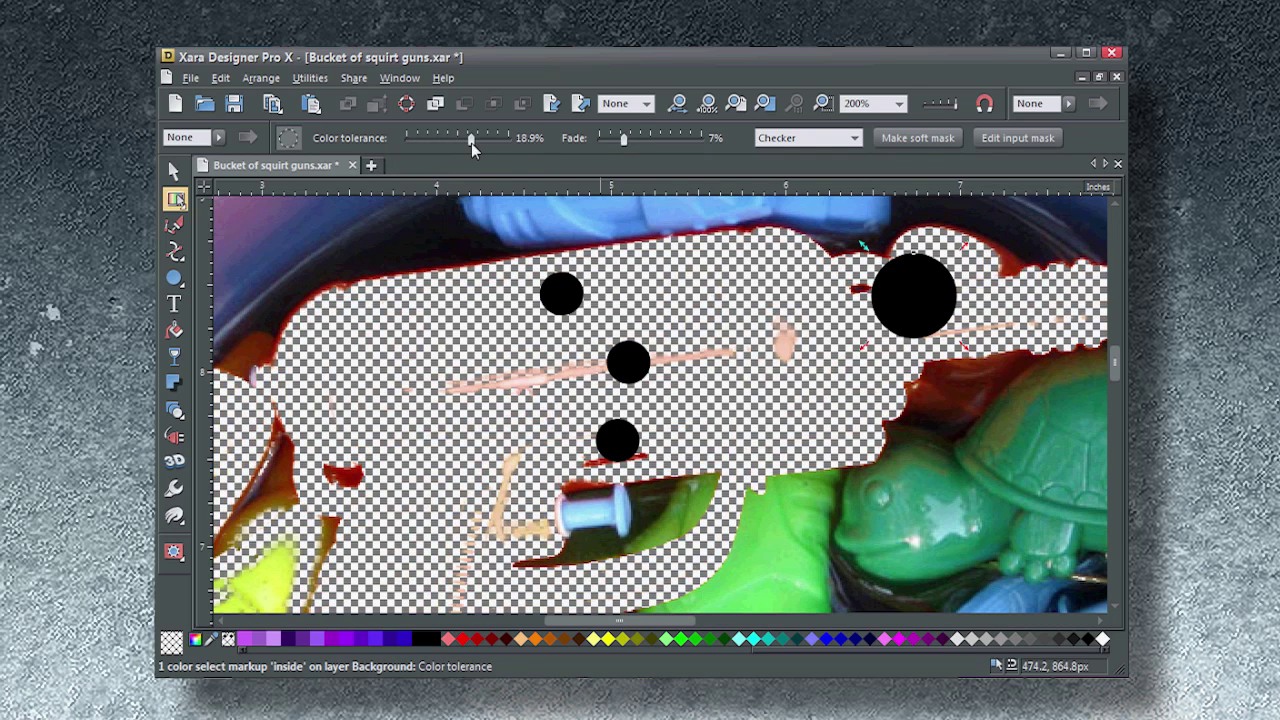
Add three more samples on the gun body and its darker red edge
click(784, 345)
click(560, 380)
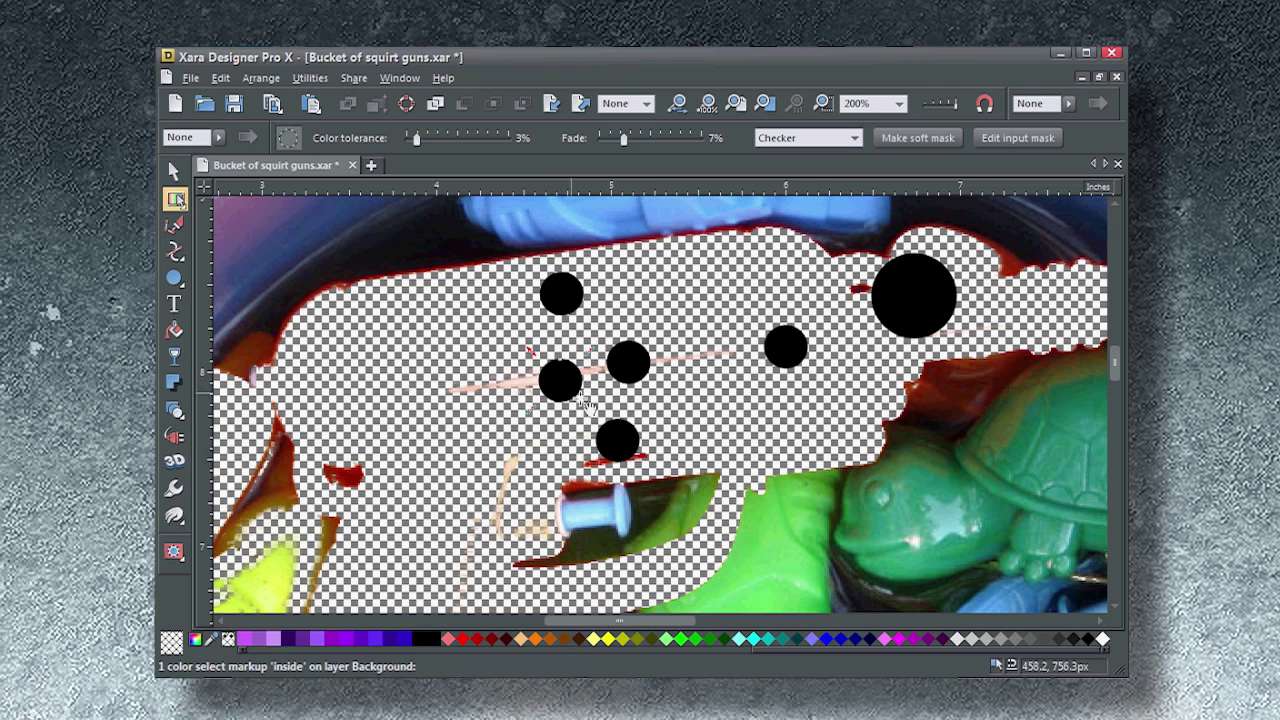
click(360, 487)
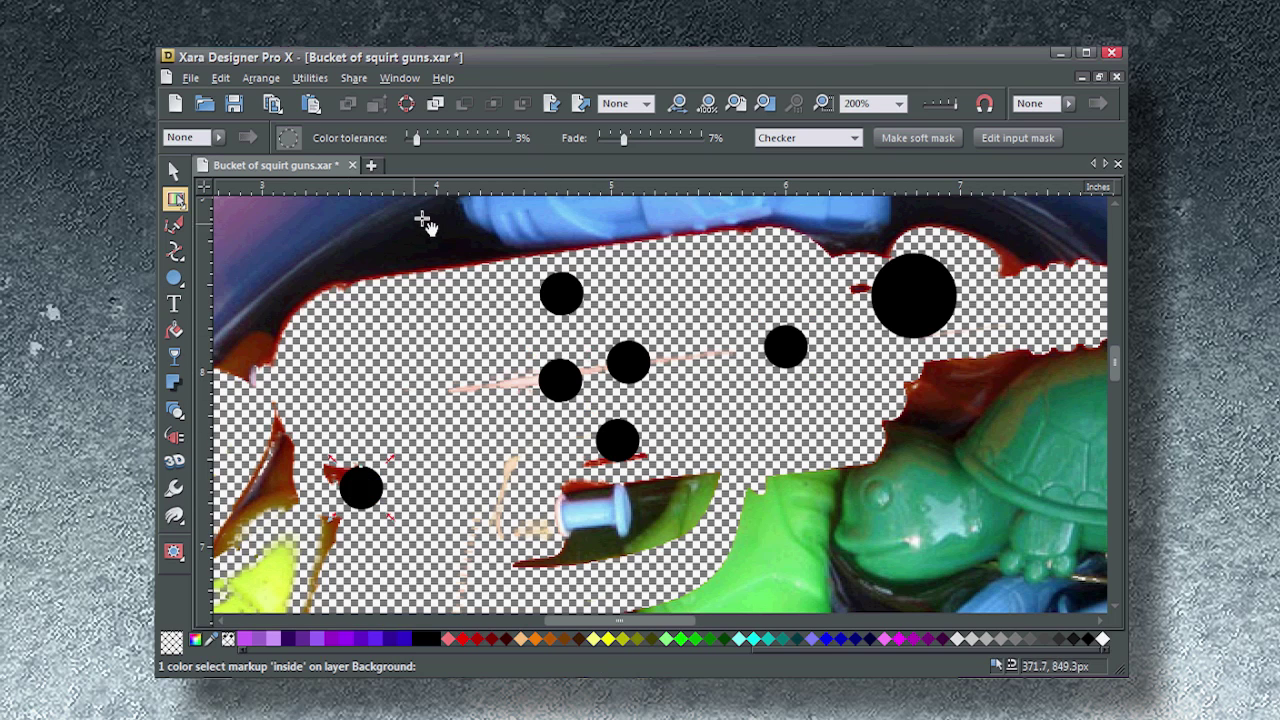
Nudge tolerance slightly higher and make a soft mask from the gun's colour selection
drag(416, 139, 428, 141)
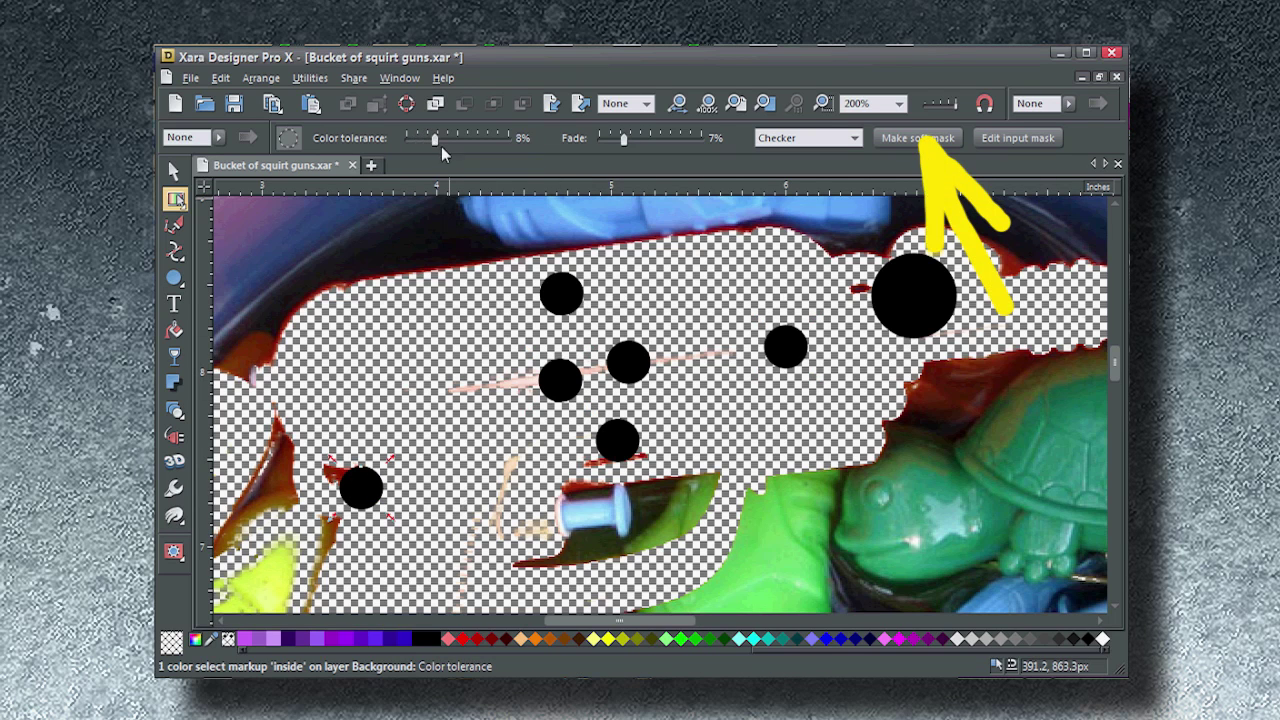
scroll(683, 503, down, 3)
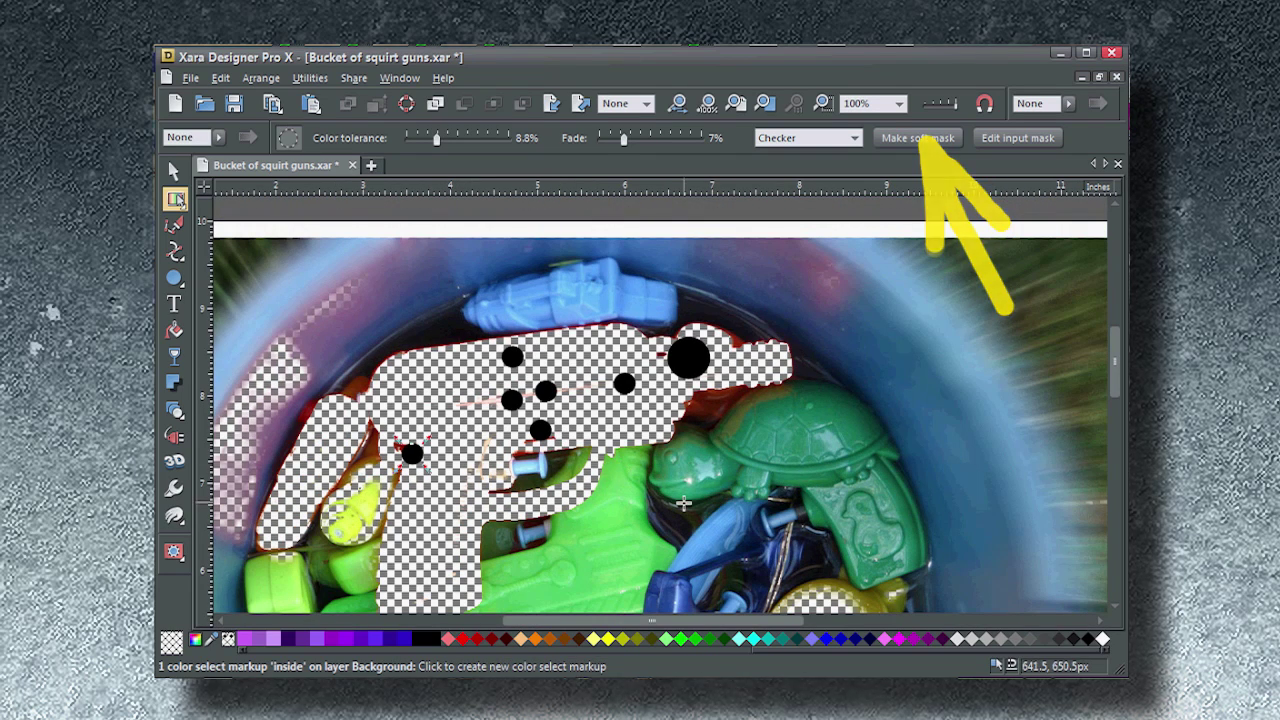
click(914, 139)
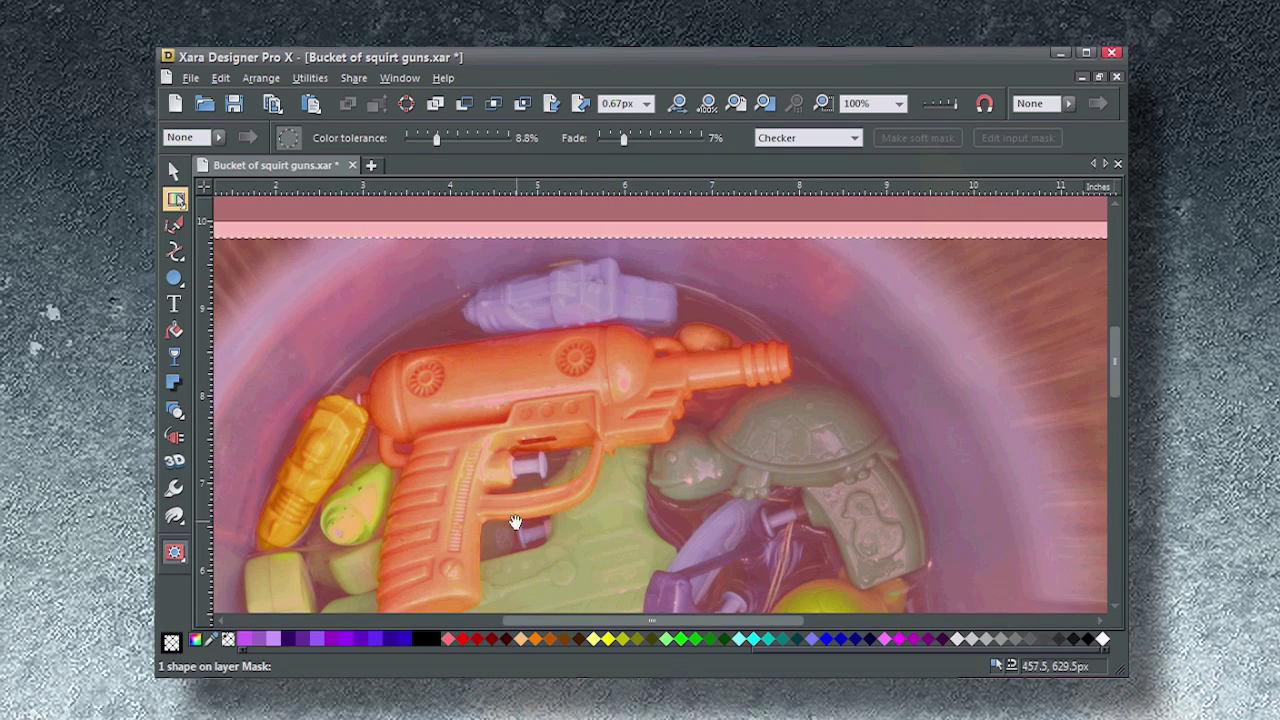
key(shift+F8)
drag(514, 523, 583, 466)
mouse_move(207, 200)
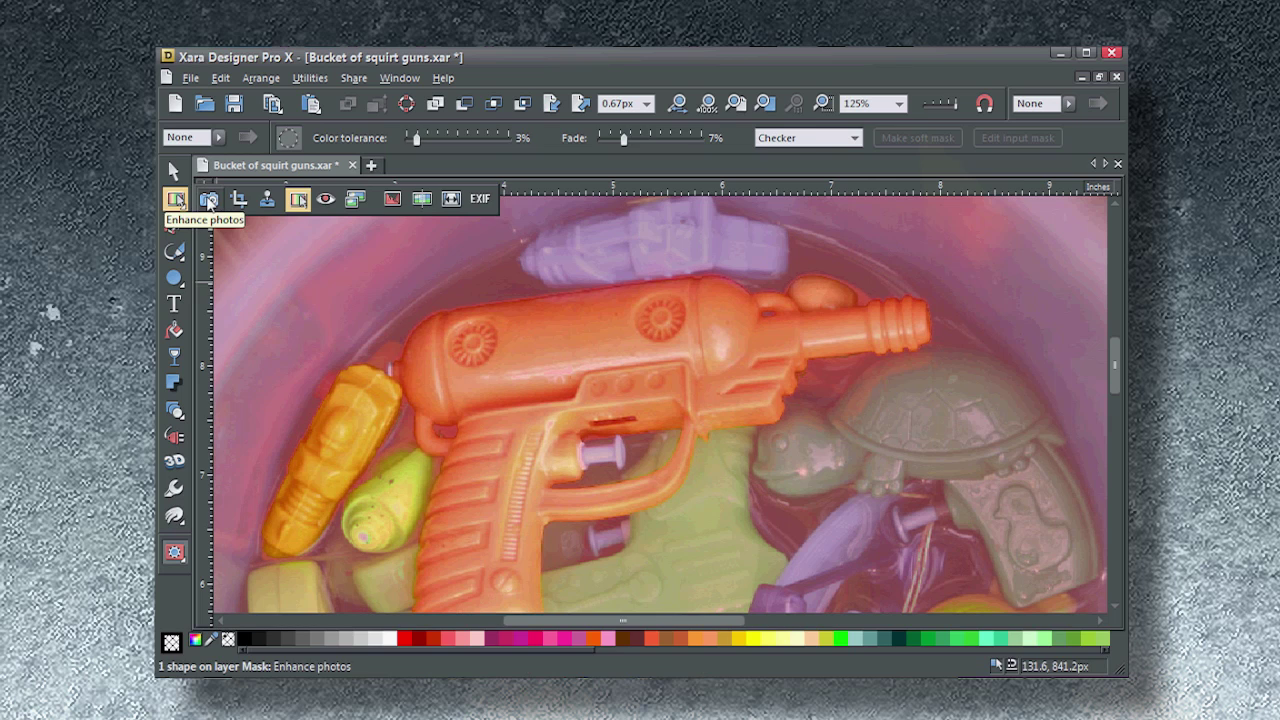
Increase the photo's contrast using the Photo tool's enhancement controls
click(208, 200)
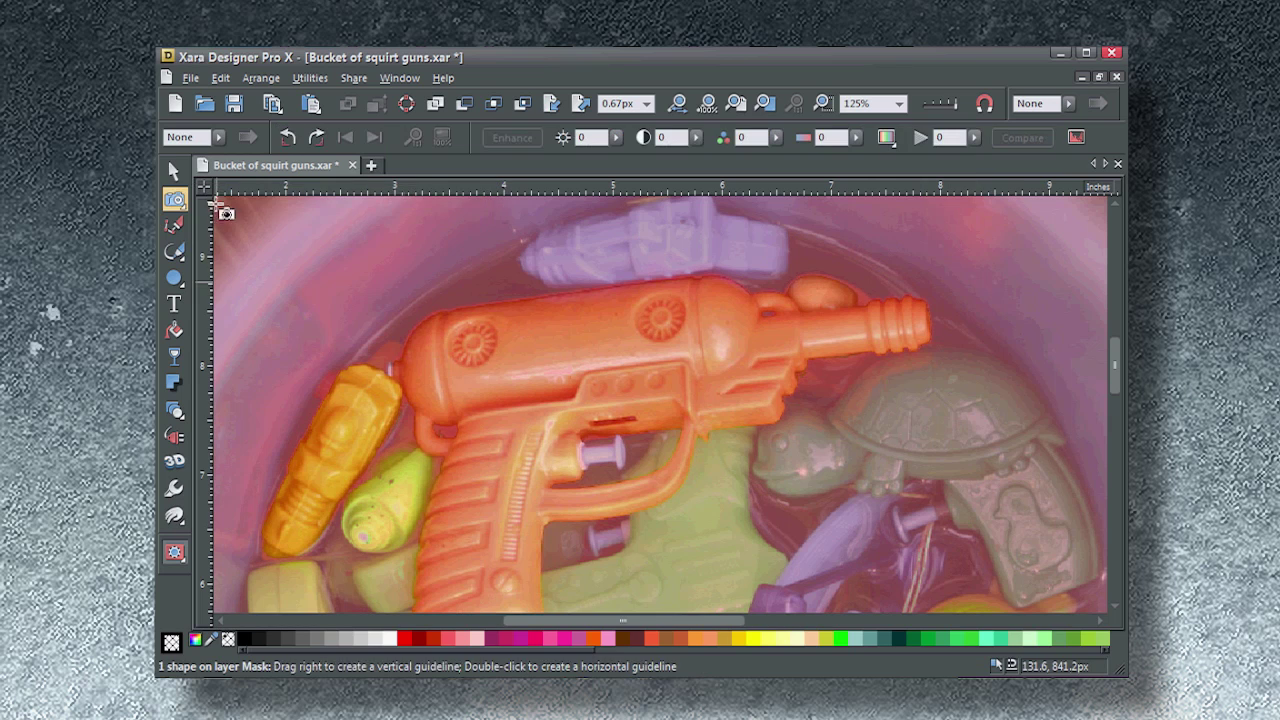
click(695, 138)
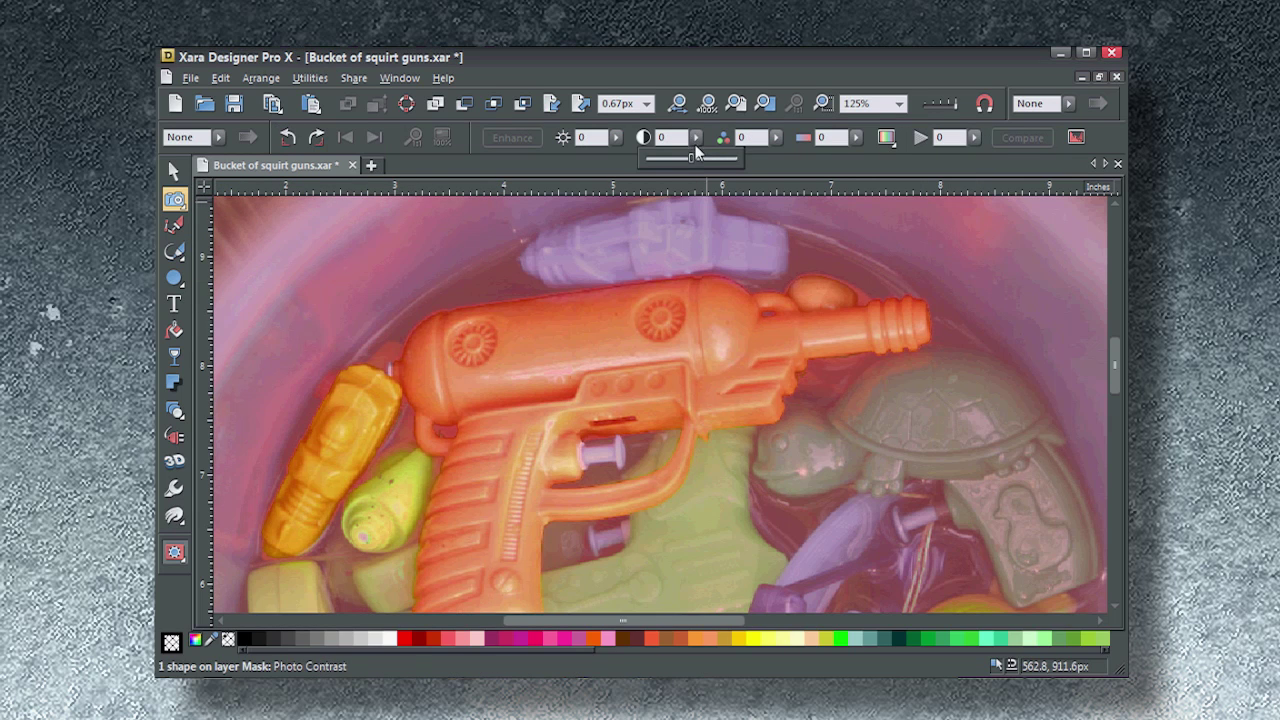
drag(693, 157, 697, 158)
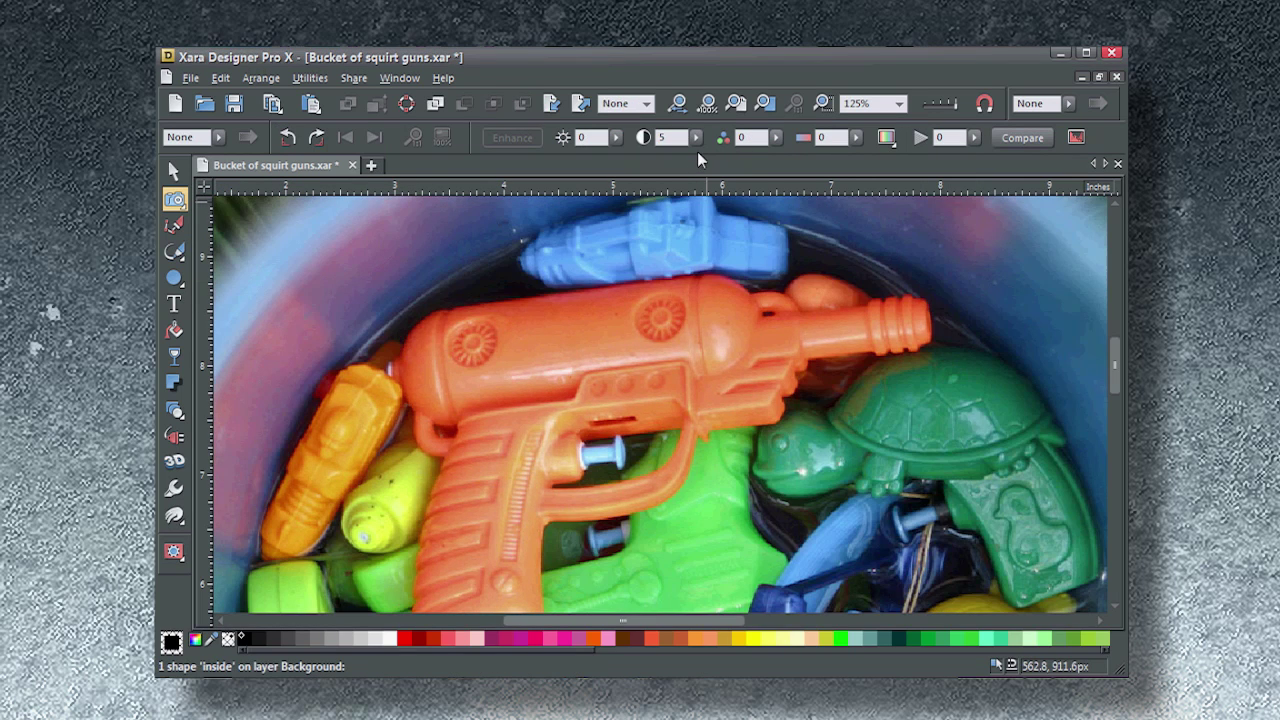
Shift the photo's hue through pink and purple, then cycle the tint from green to blue
click(887, 139)
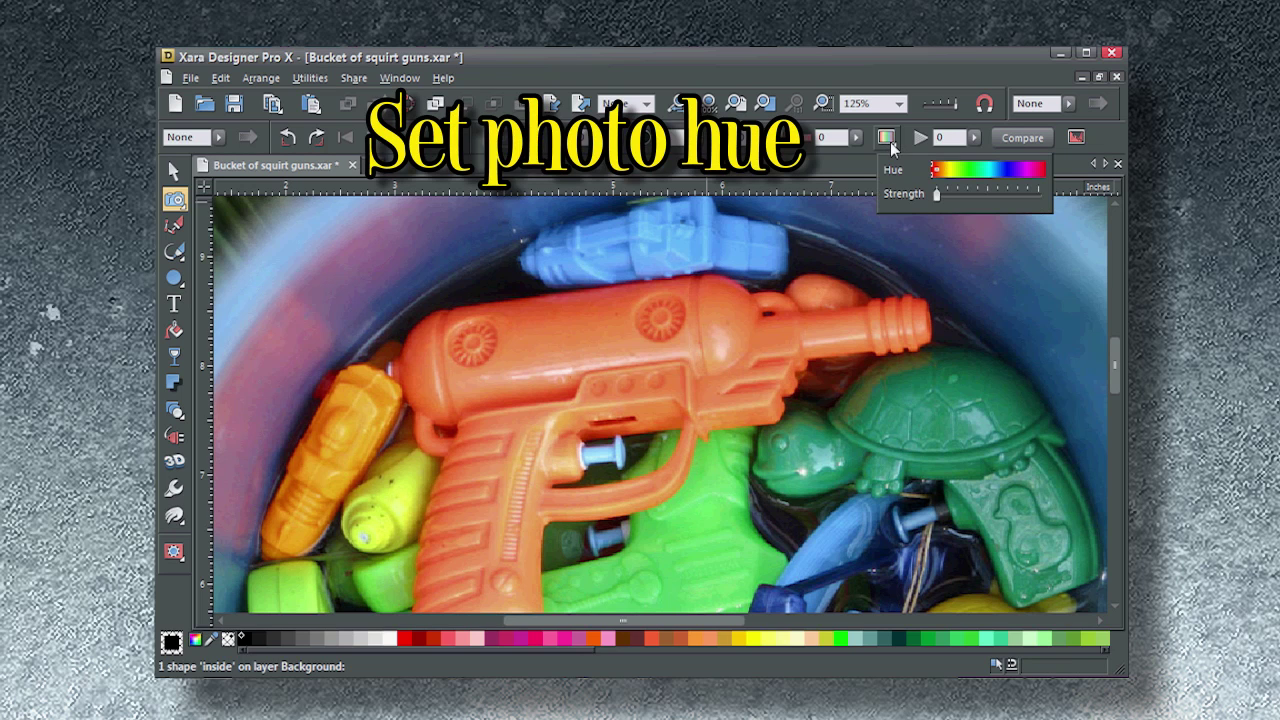
mouse_move(933, 194)
mouse_down()
mouse_move(982, 195)
mouse_move(948, 172)
mouse_move(1003, 174)
mouse_up()
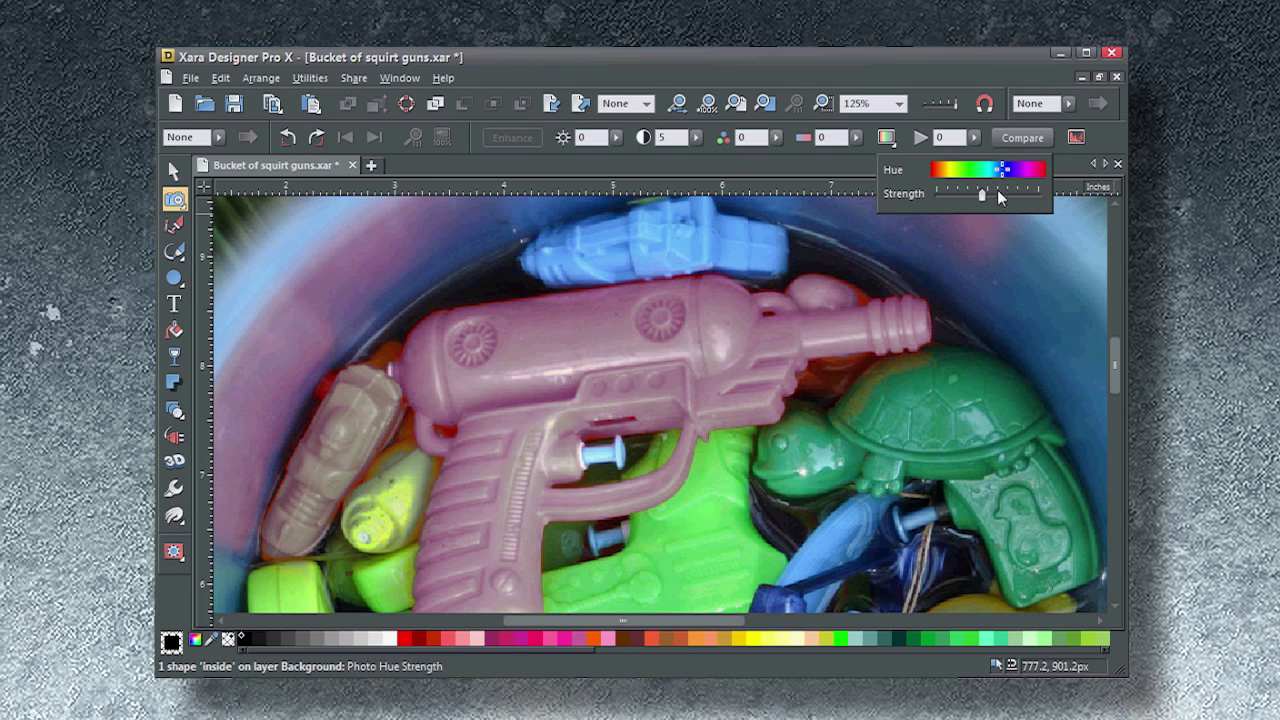
drag(983, 195, 1023, 195)
scroll(822, 458, down, 1)
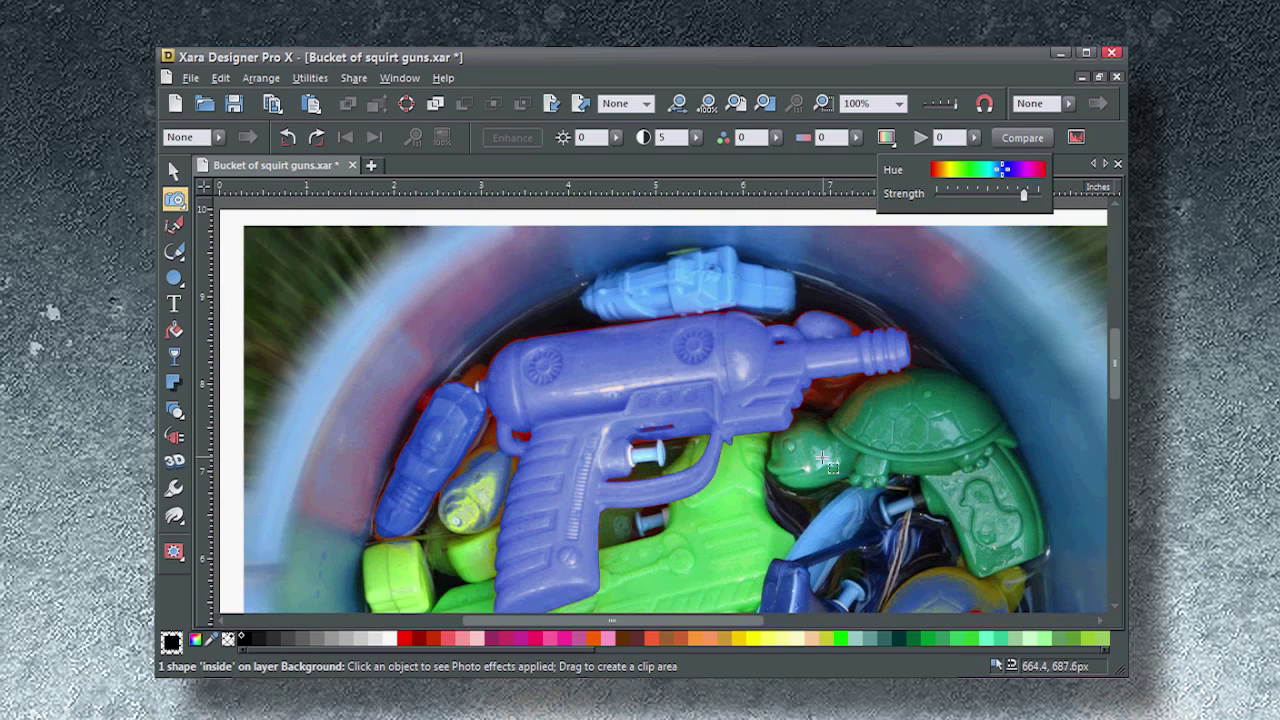
scroll(822, 458, up, 1)
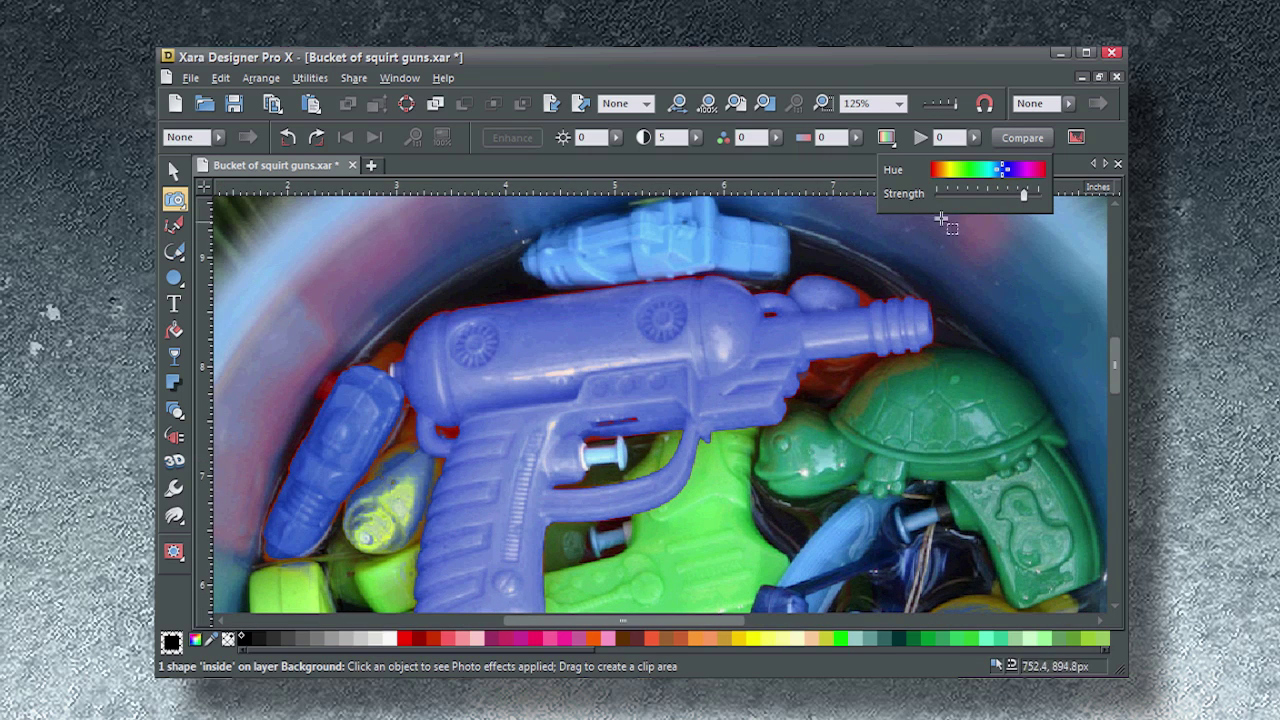
mouse_move(1006, 172)
mouse_down()
mouse_move(968, 172)
mouse_move(1003, 173)
mouse_up()
scroll(789, 432, down, 2)
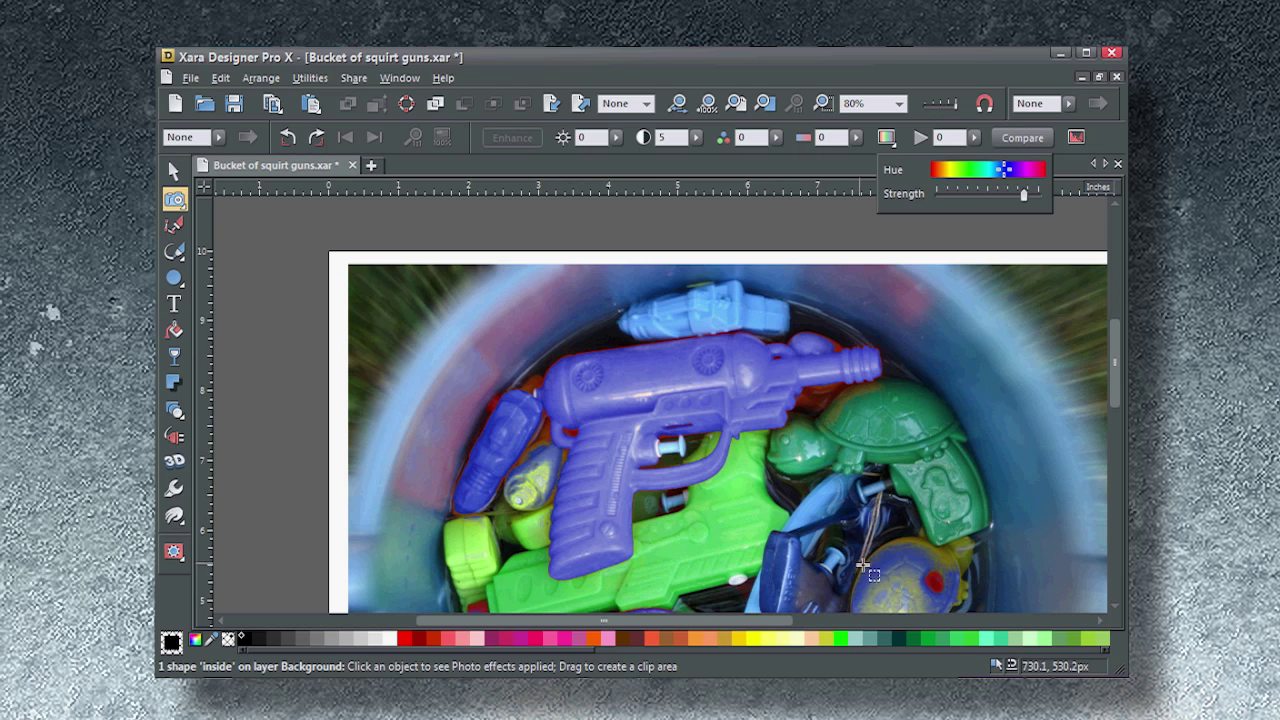
scroll(864, 570, down, 1)
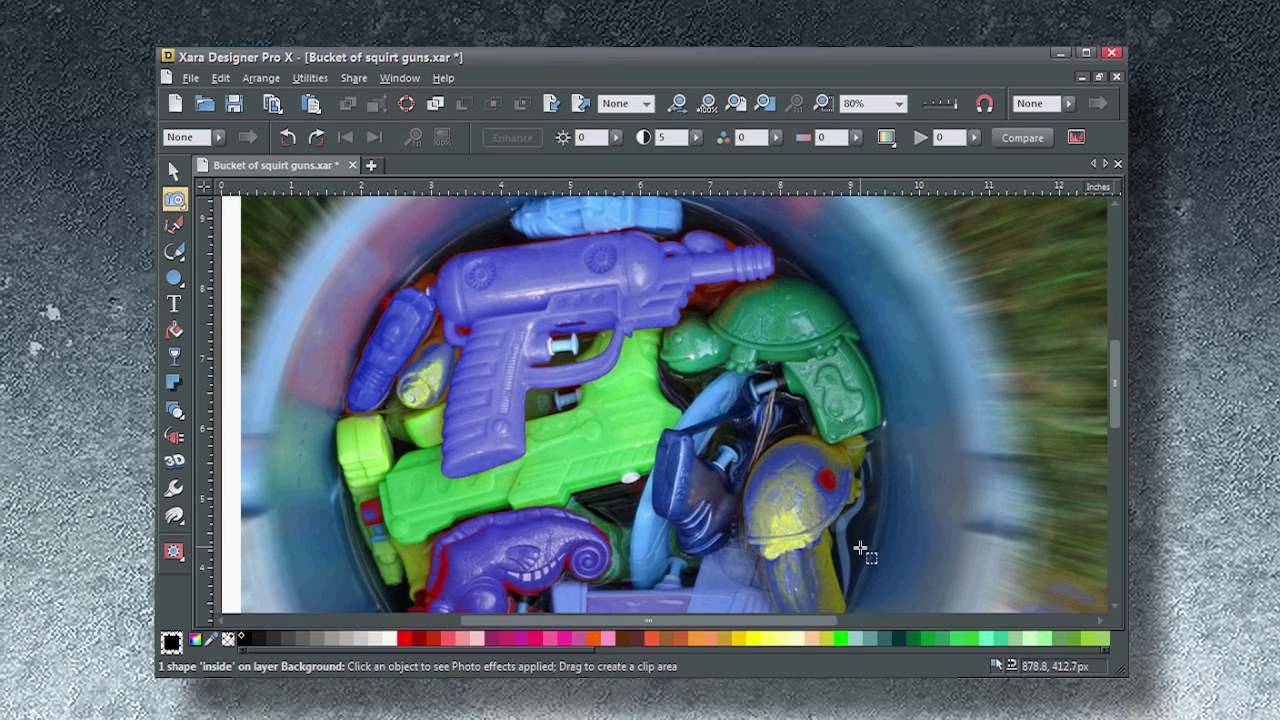
scroll(780, 570, down, 1)
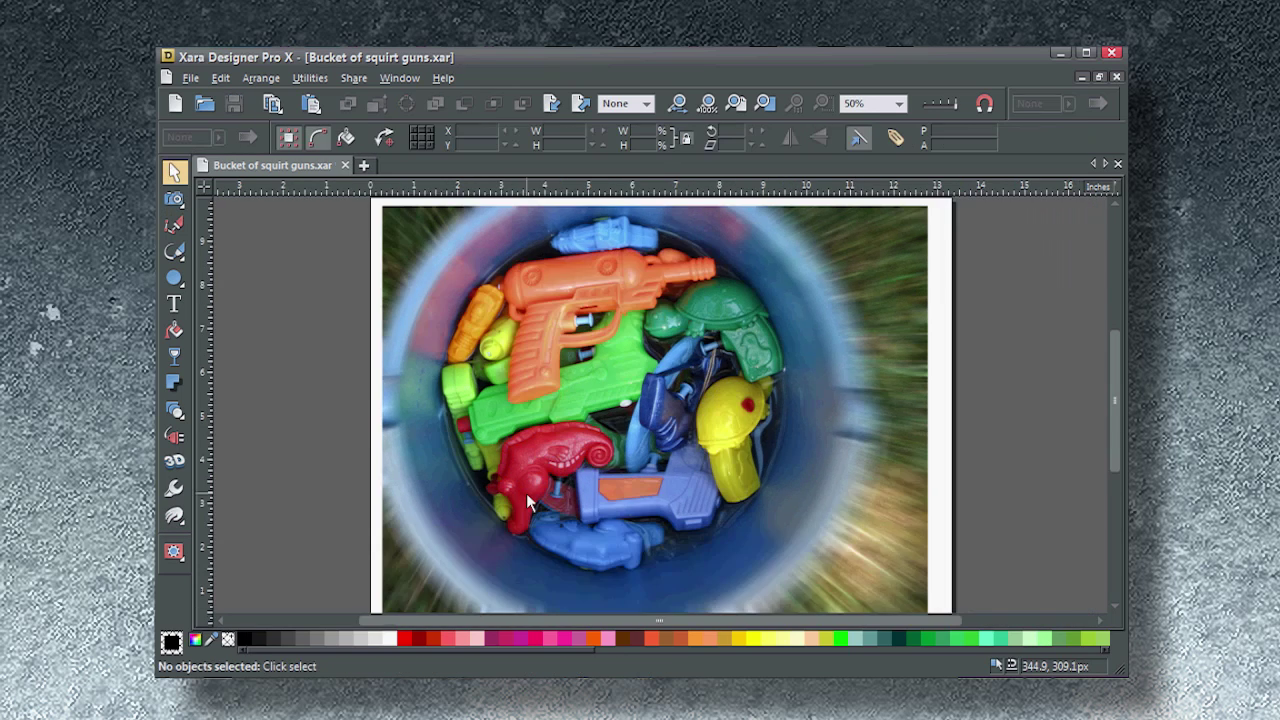
scroll(526, 493, up, 5)
scroll(597, 495, down, 2)
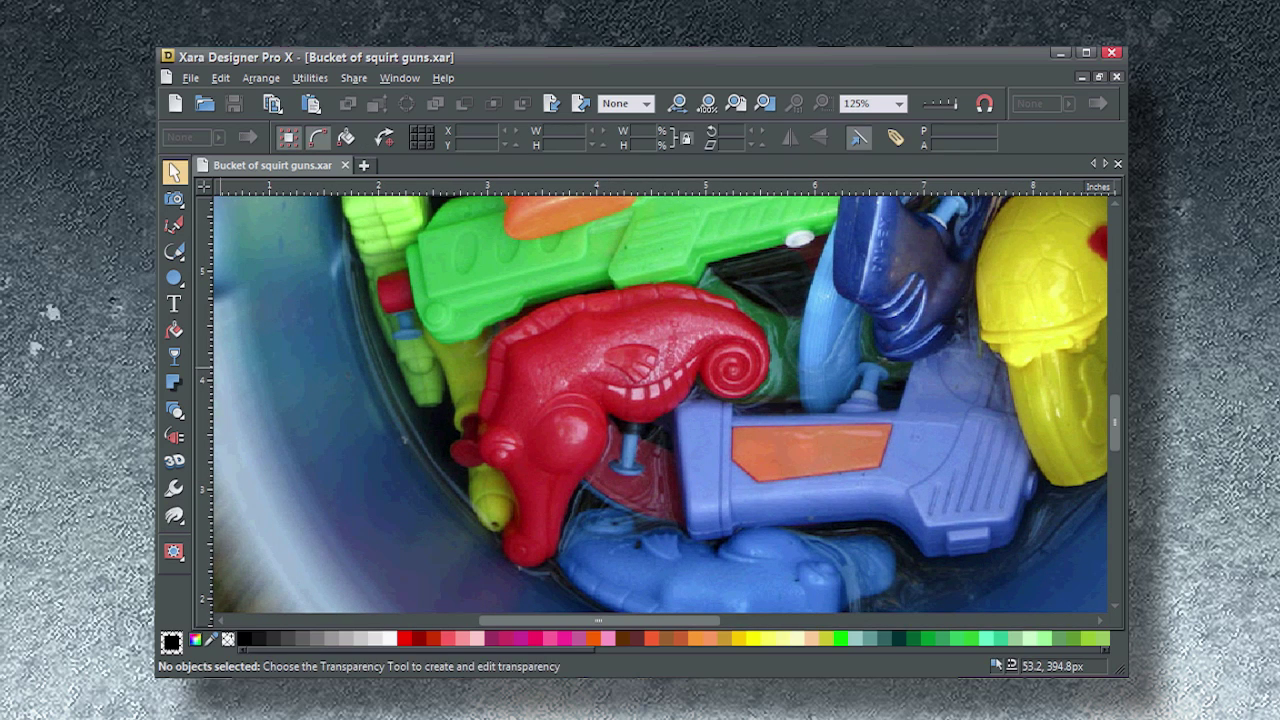
Choose the Freehand tool with photo tracing turned on
click(175, 226)
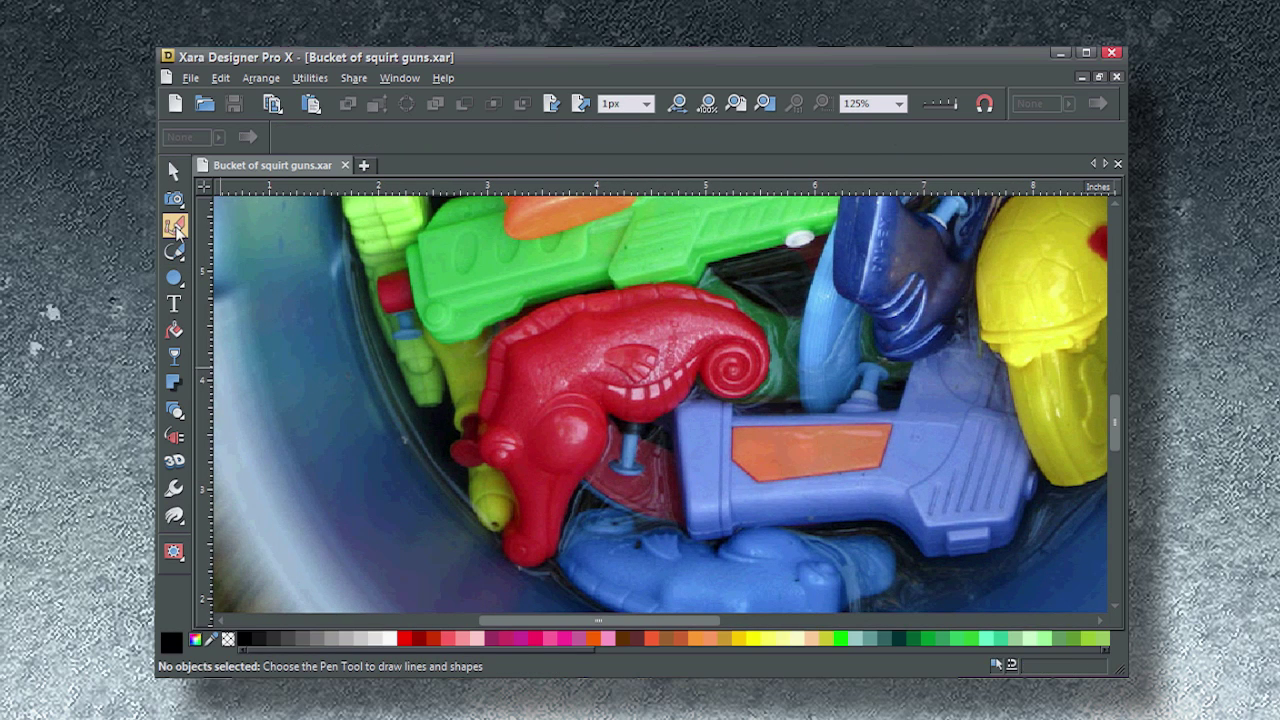
click(174, 254)
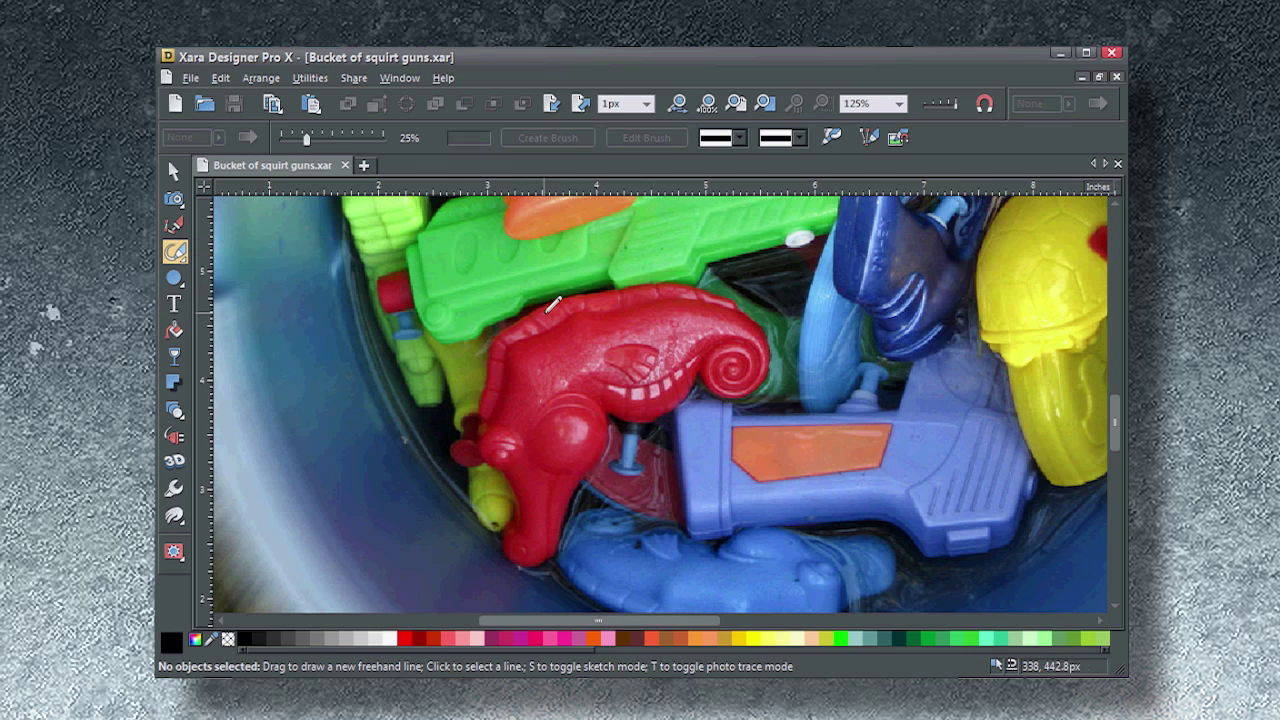
scroll(553, 303, up, 2)
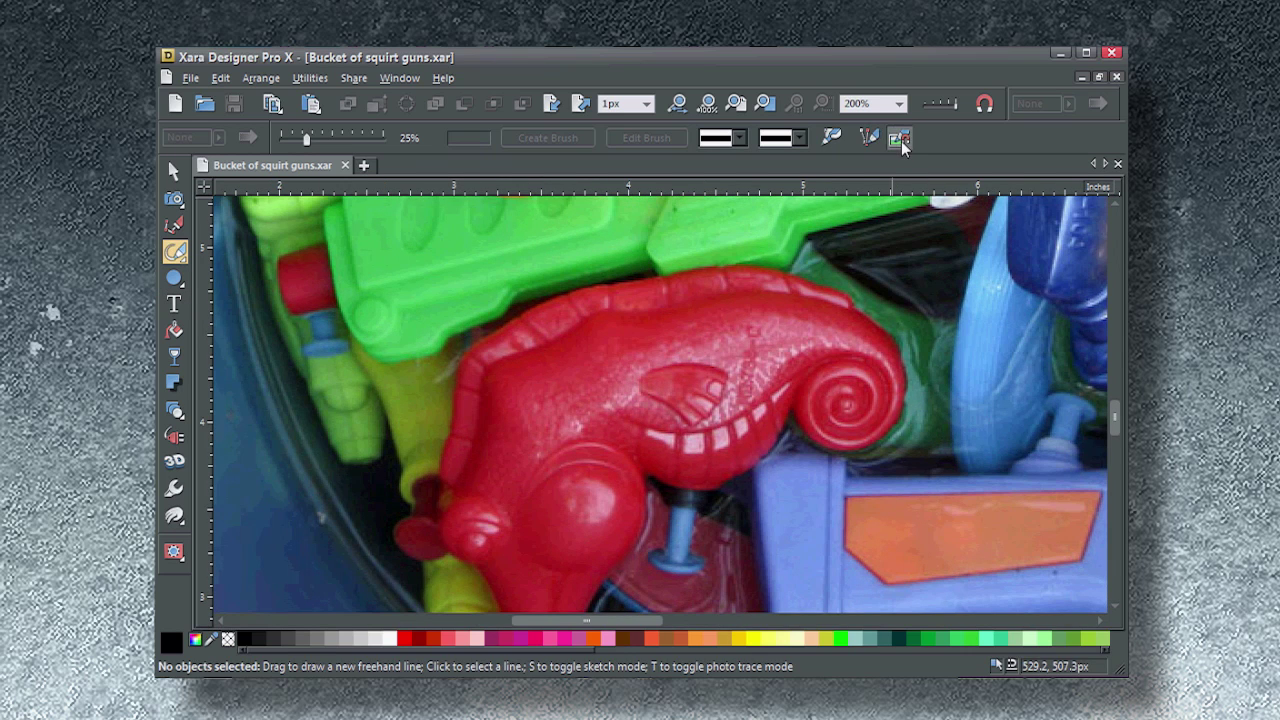
key(t)
Trace the red seahorse's outline from its top edge, around the curl, and down its body
drag(806, 270, 856, 289)
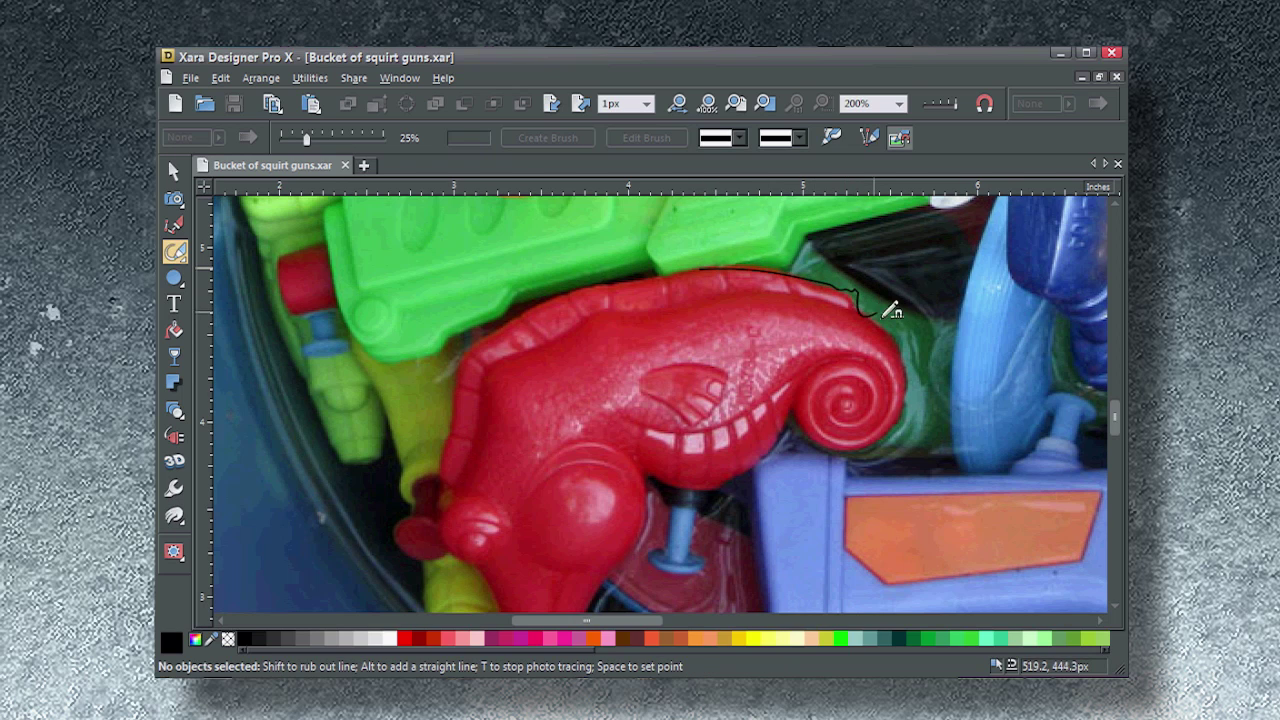
drag(908, 408, 869, 445)
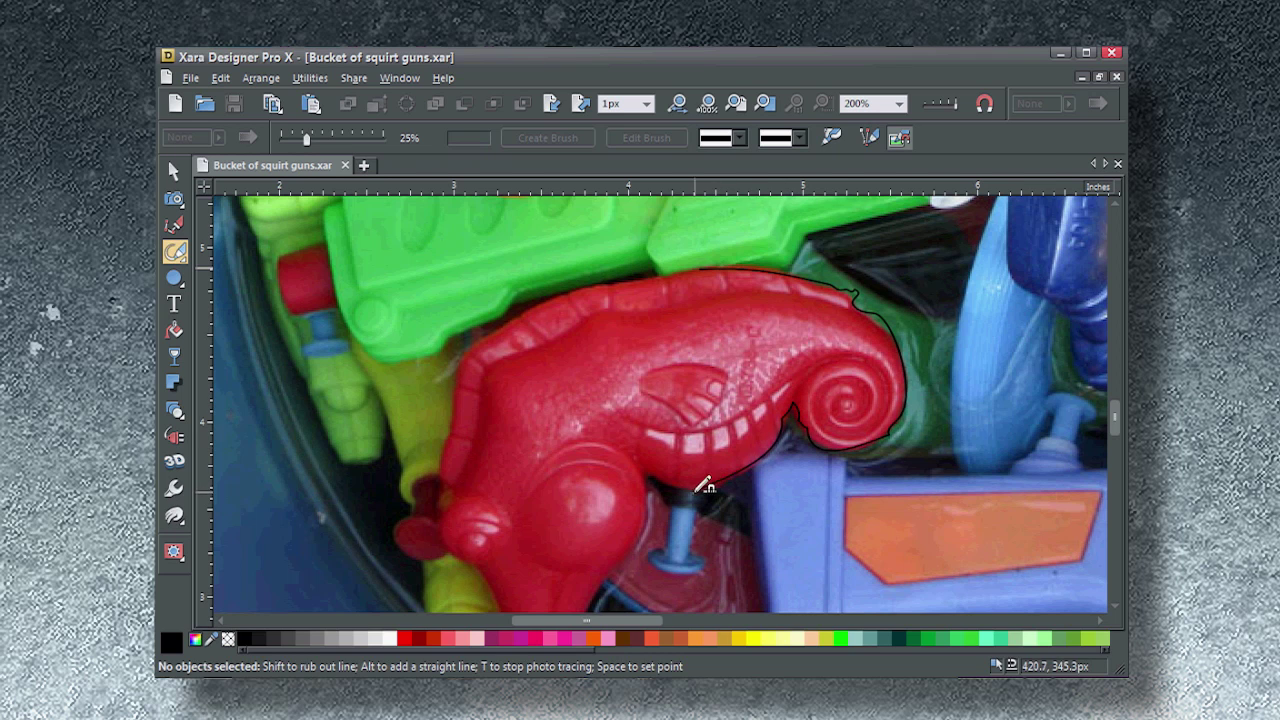
drag(628, 555, 614, 560)
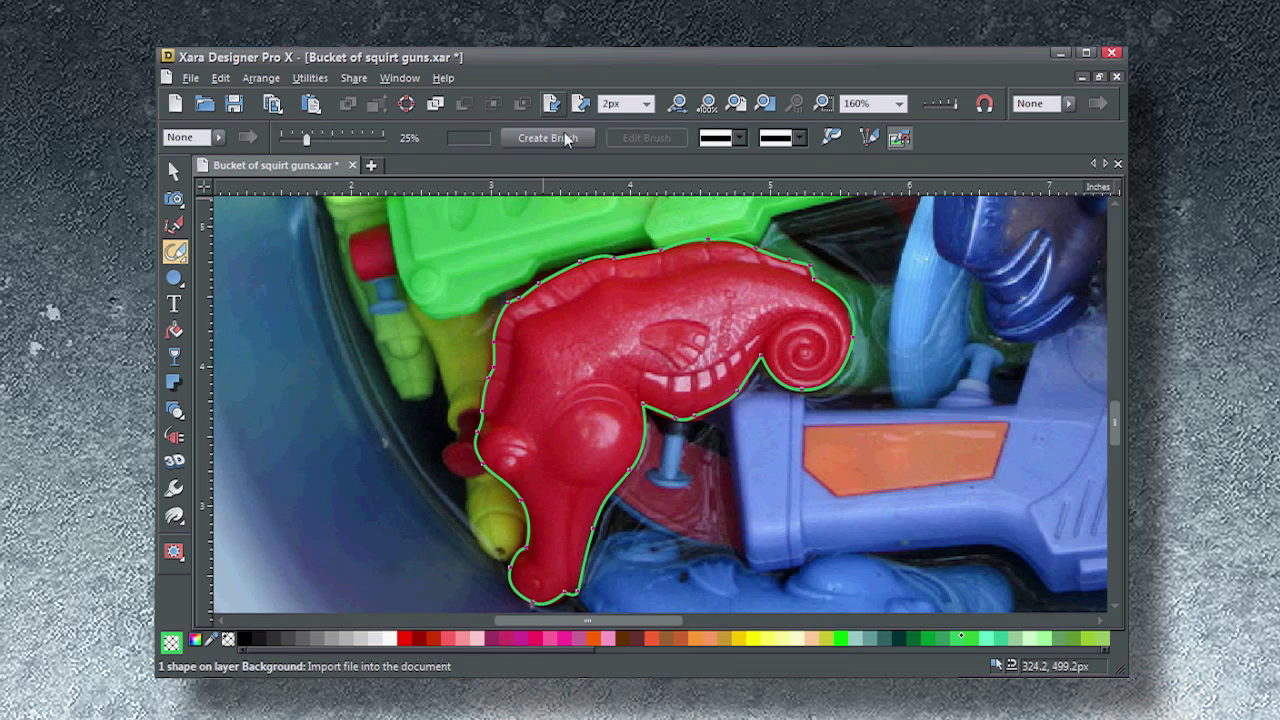
Refine the traced seahorse outline's points with the Shape Editor
key(shift+F8)
mouse_move(572, 373)
mouse_down()
mouse_move(586, 417)
mouse_move(572, 360)
mouse_up()
key(F3)
drag(175, 252, 264, 251)
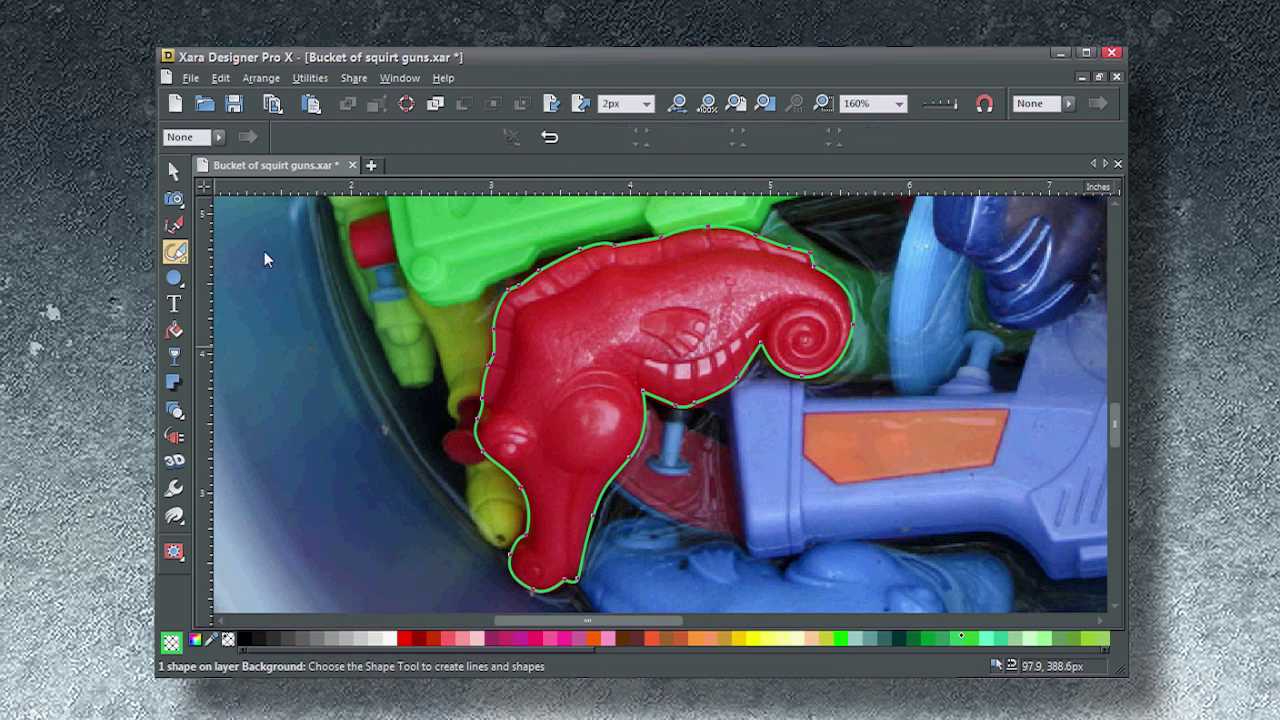
click(577, 252)
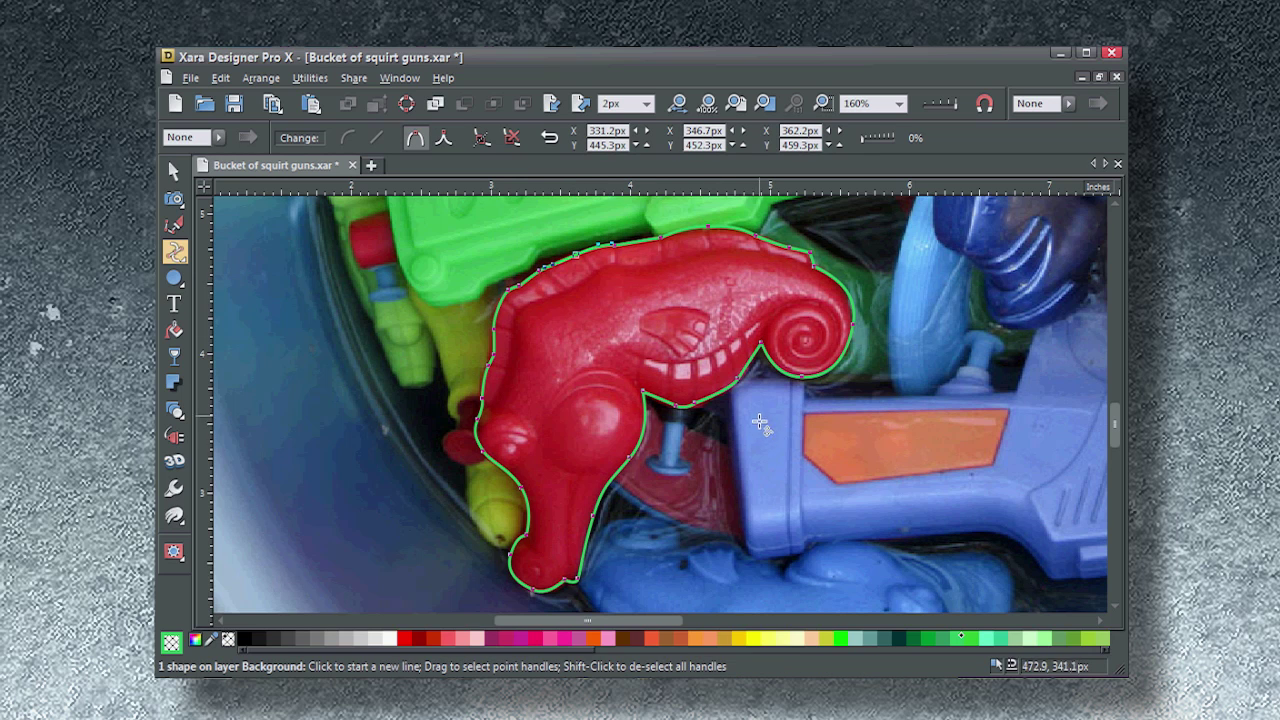
click(850, 327)
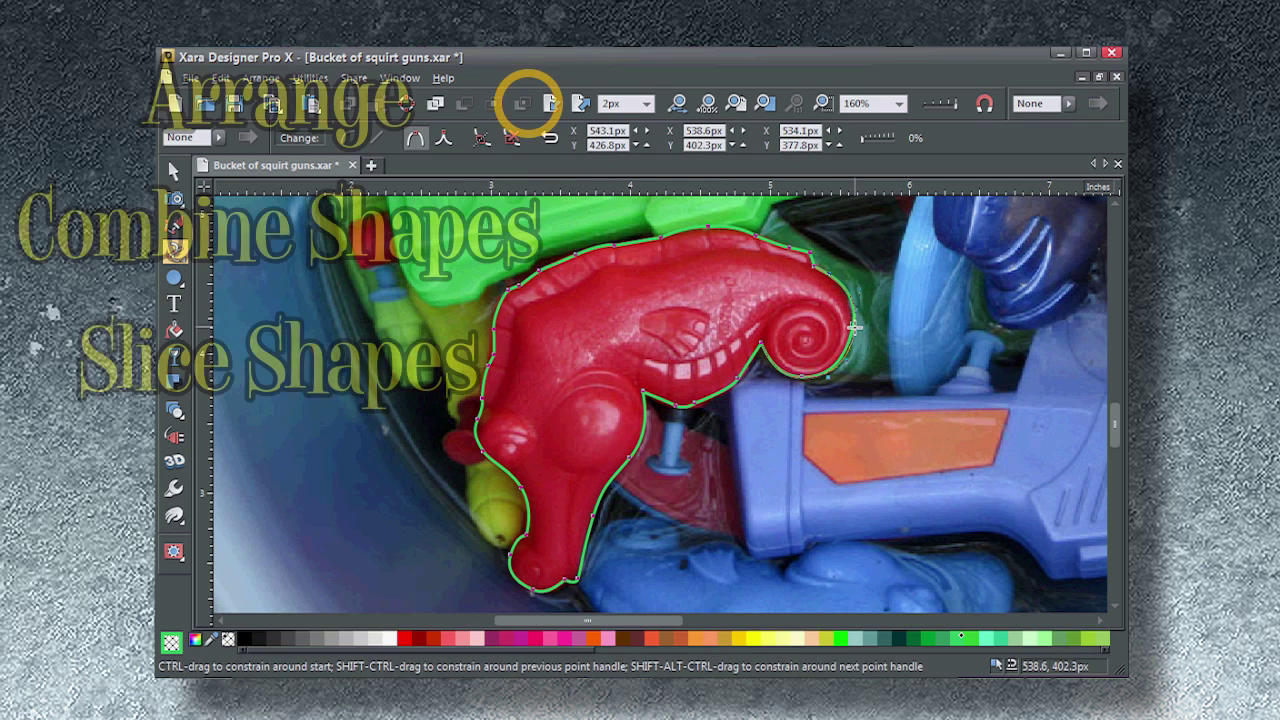
Select the outline together with the photo and apply Slice Shapes
click(174, 170)
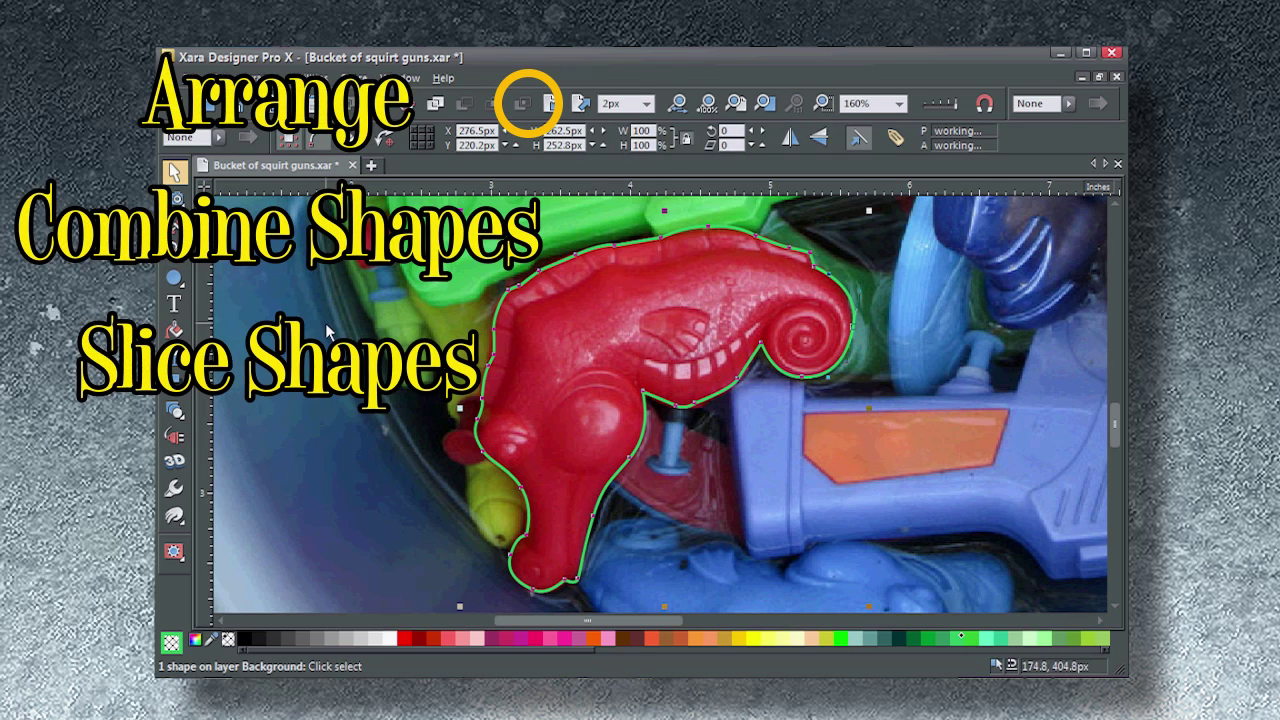
shift+click(329, 334)
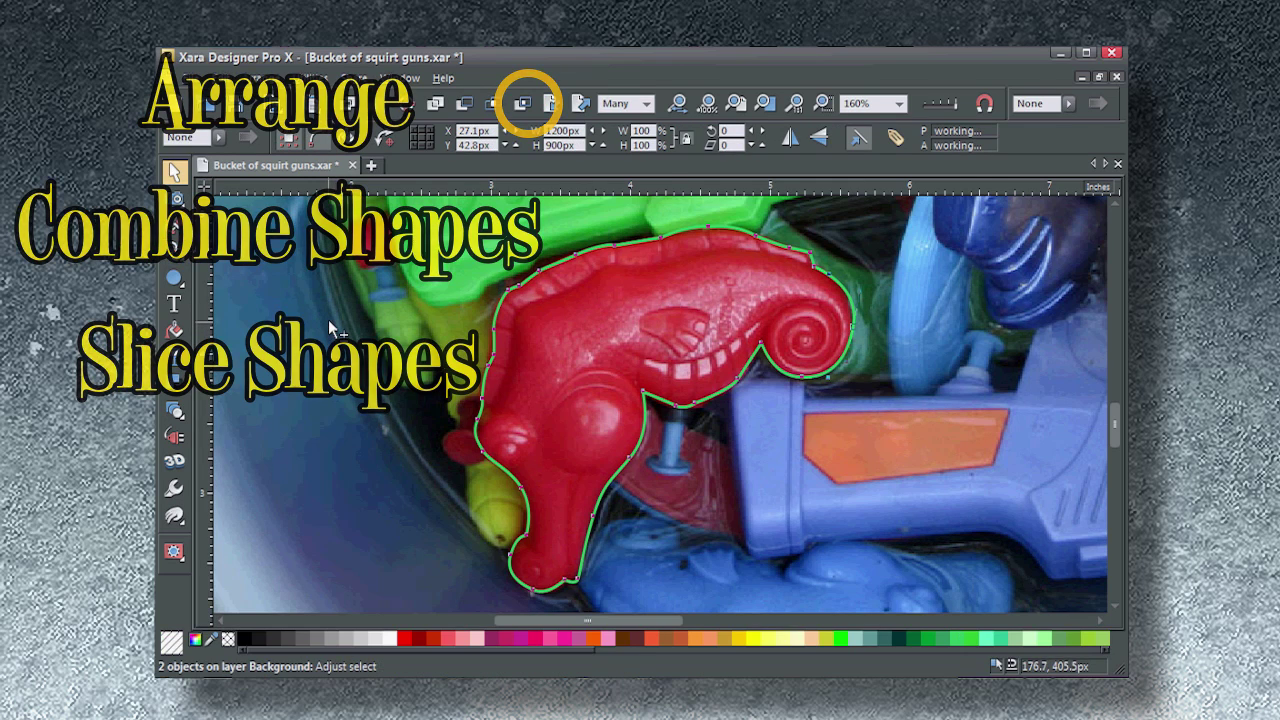
click(522, 104)
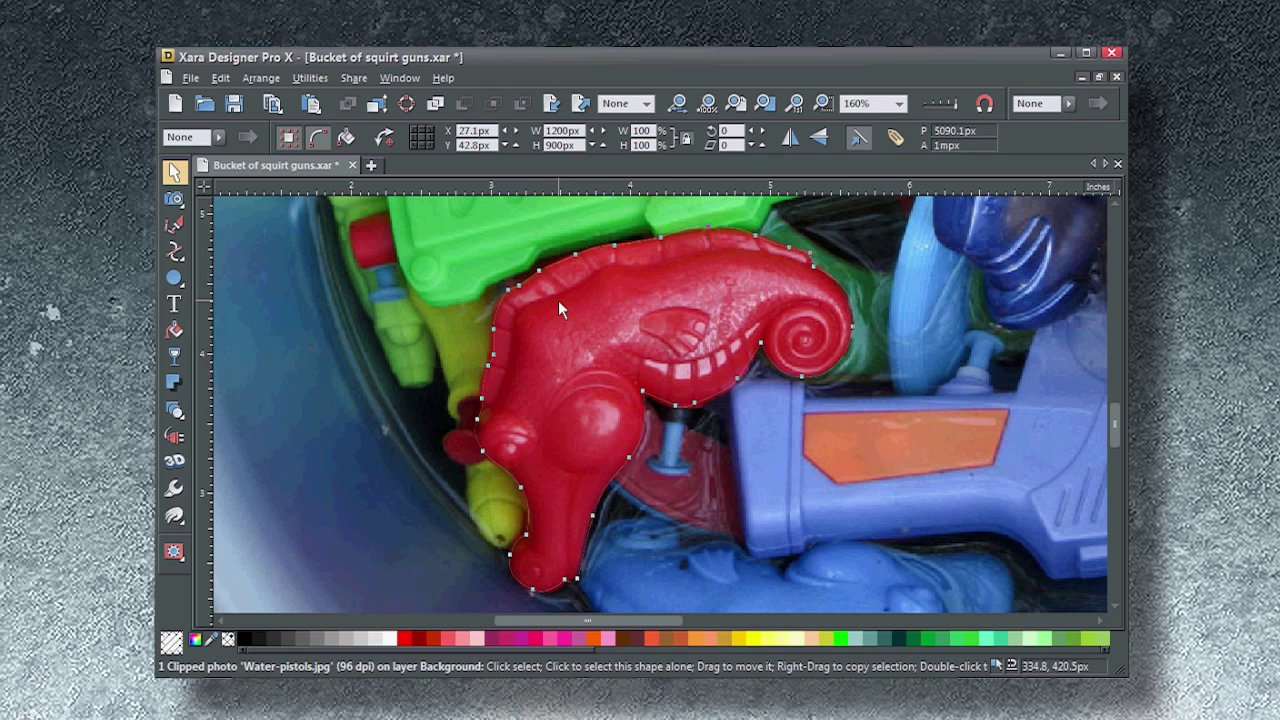
Move the sliced seahorse cut-out to the right of the original
drag(558, 302, 661, 318)
drag(700, 383, 727, 386)
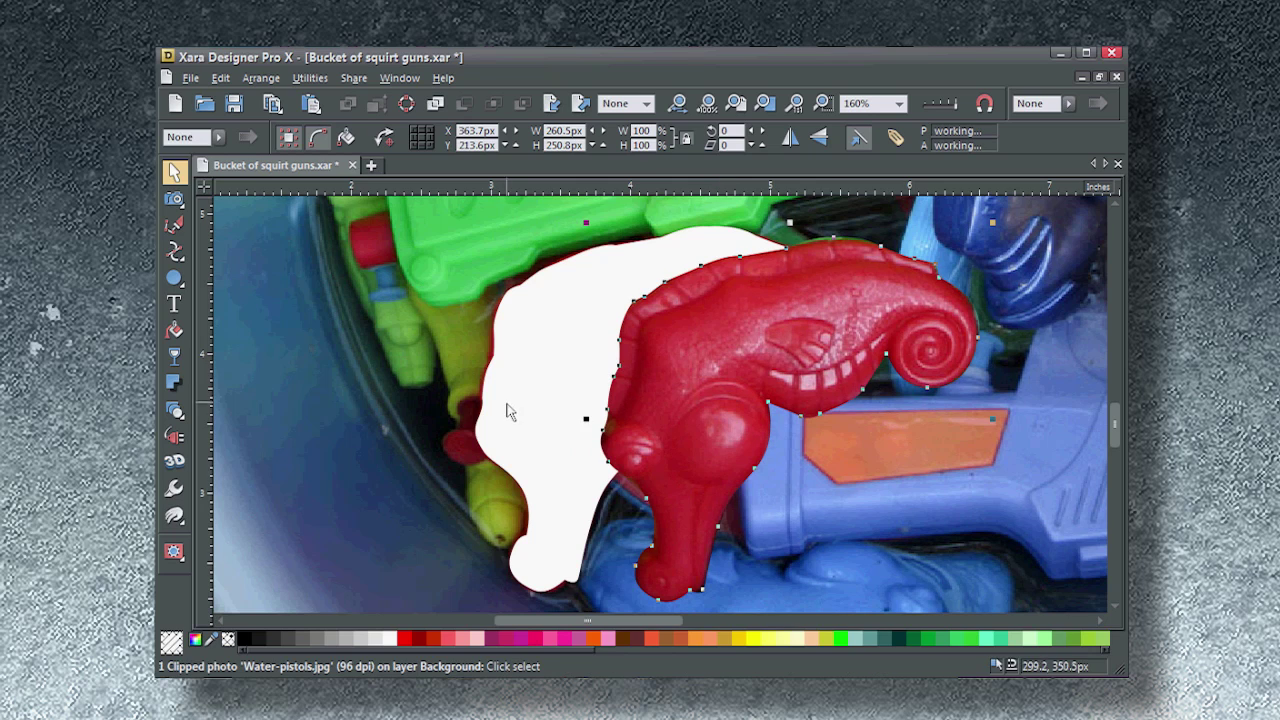
click(411, 382)
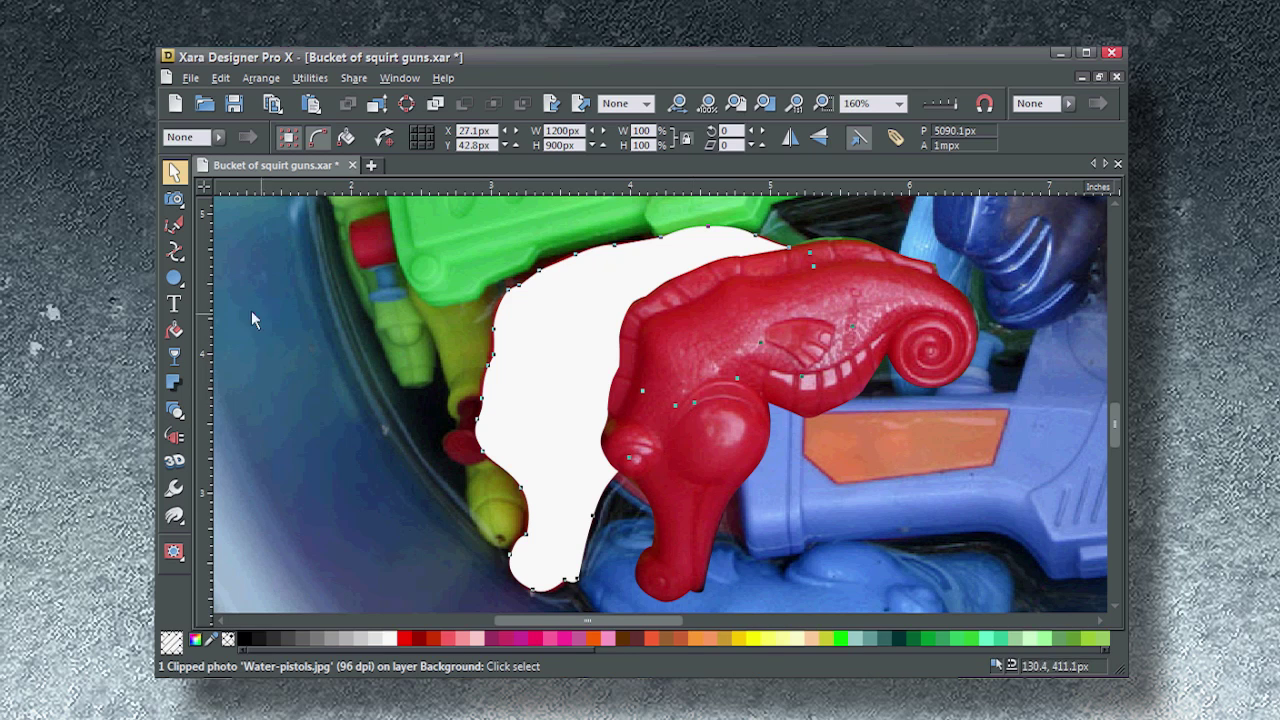
drag(651, 360, 666, 365)
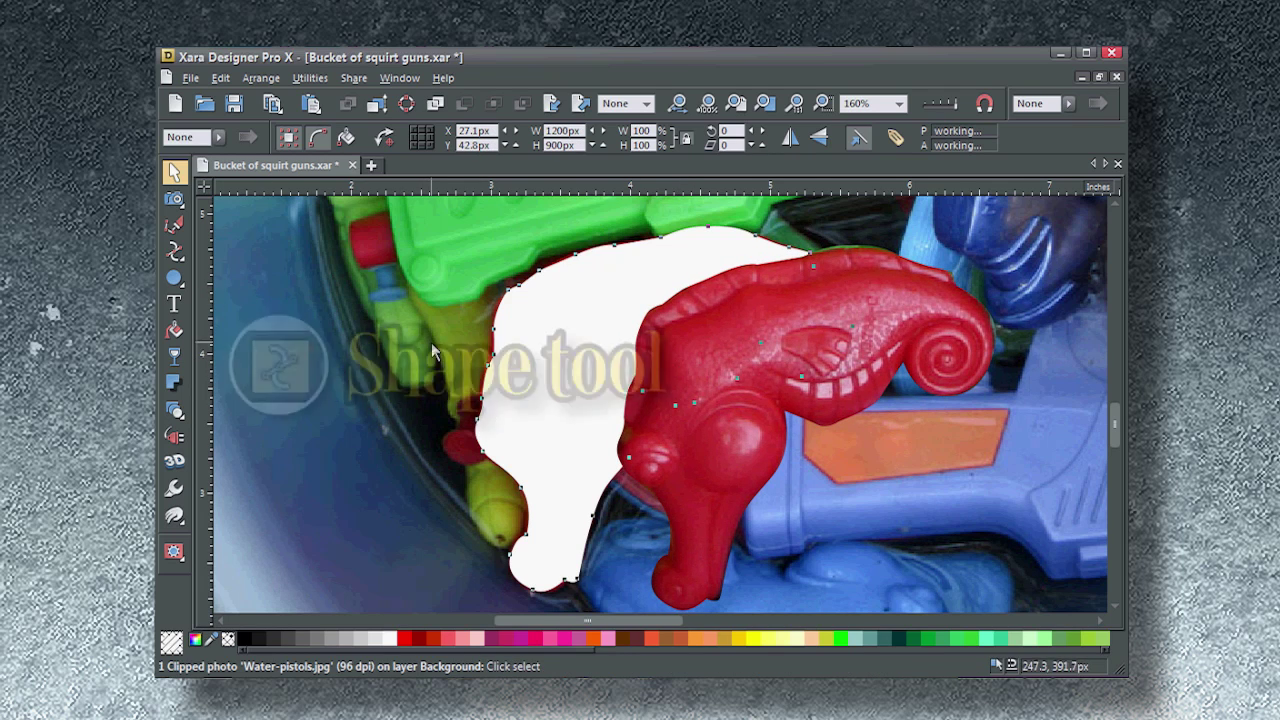
Delete all points of the hole outline so the photo fills back in
click(174, 252)
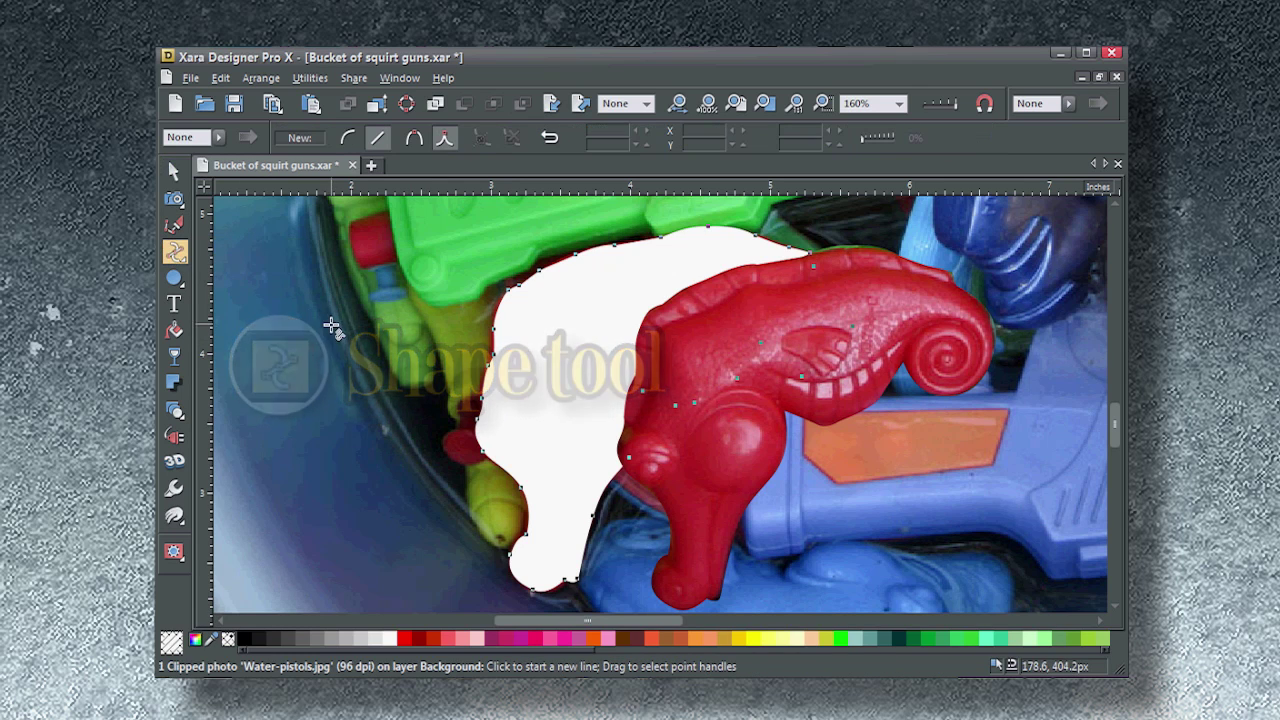
drag(366, 207, 906, 609)
key(Delete)
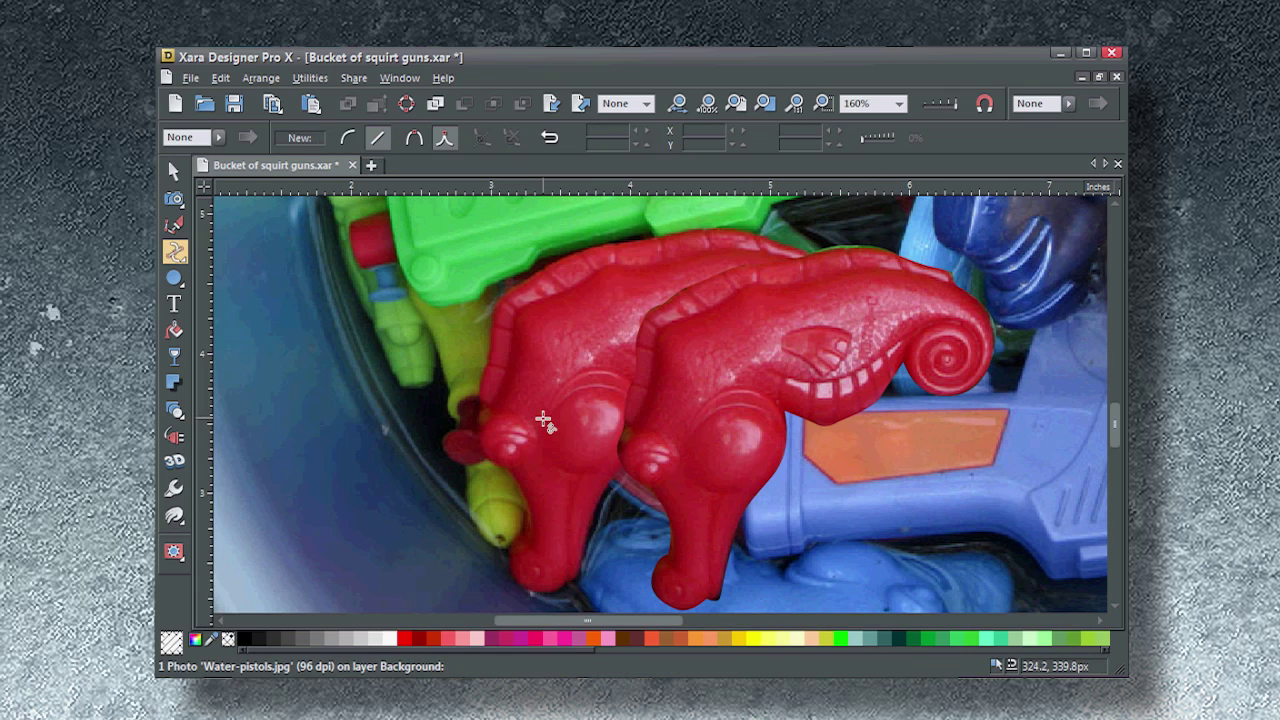
click(176, 172)
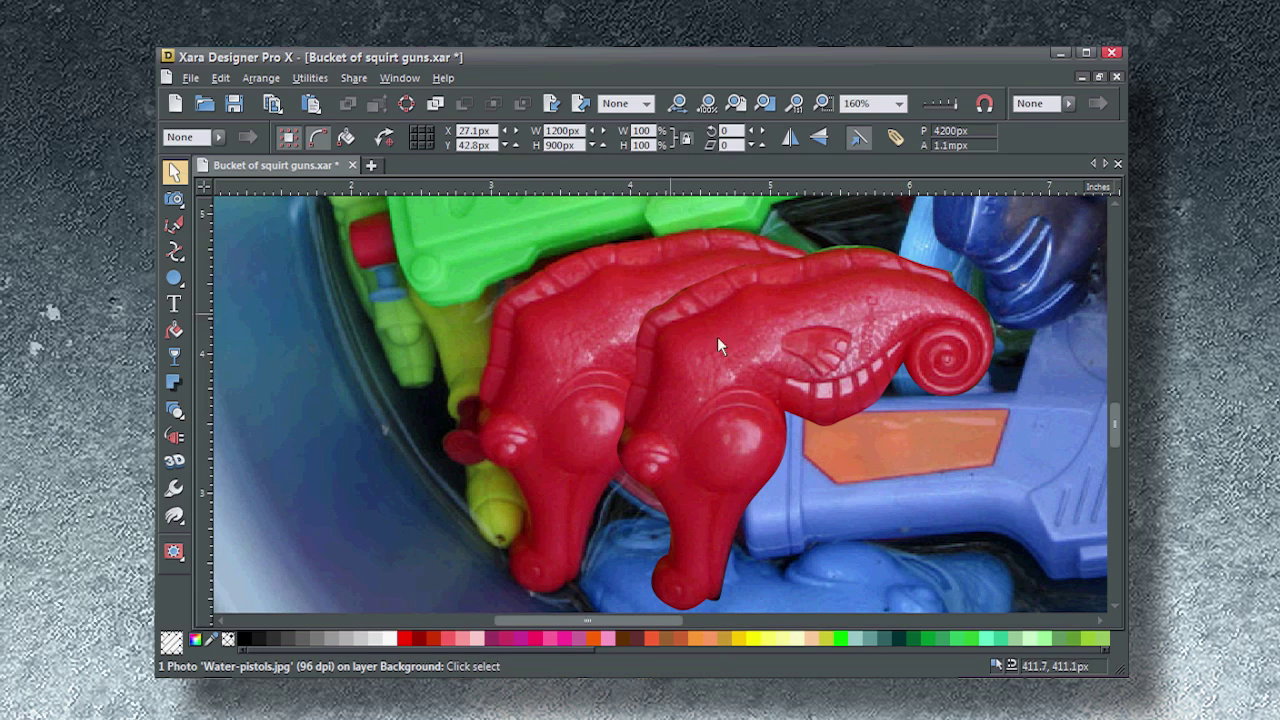
Reposition the duplicate seahorse and apply a contone tint from the Colour editor's list
scroll(813, 455, down, 1)
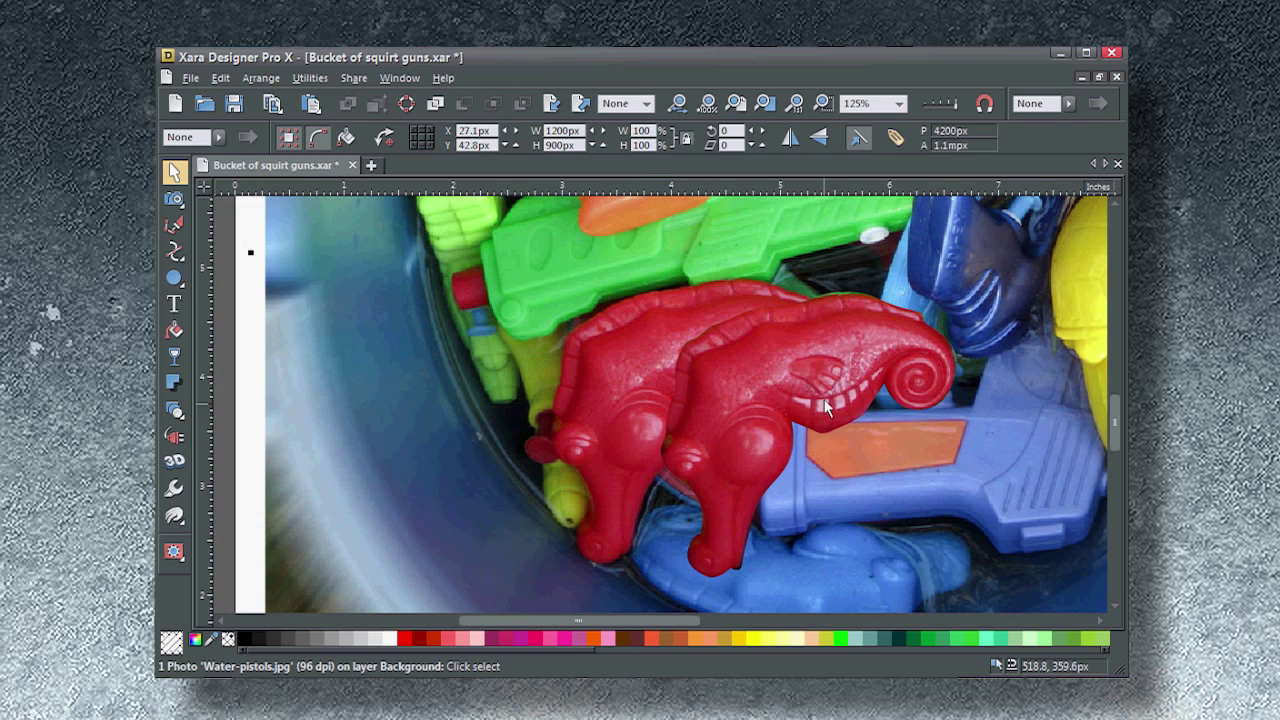
drag(824, 396, 883, 433)
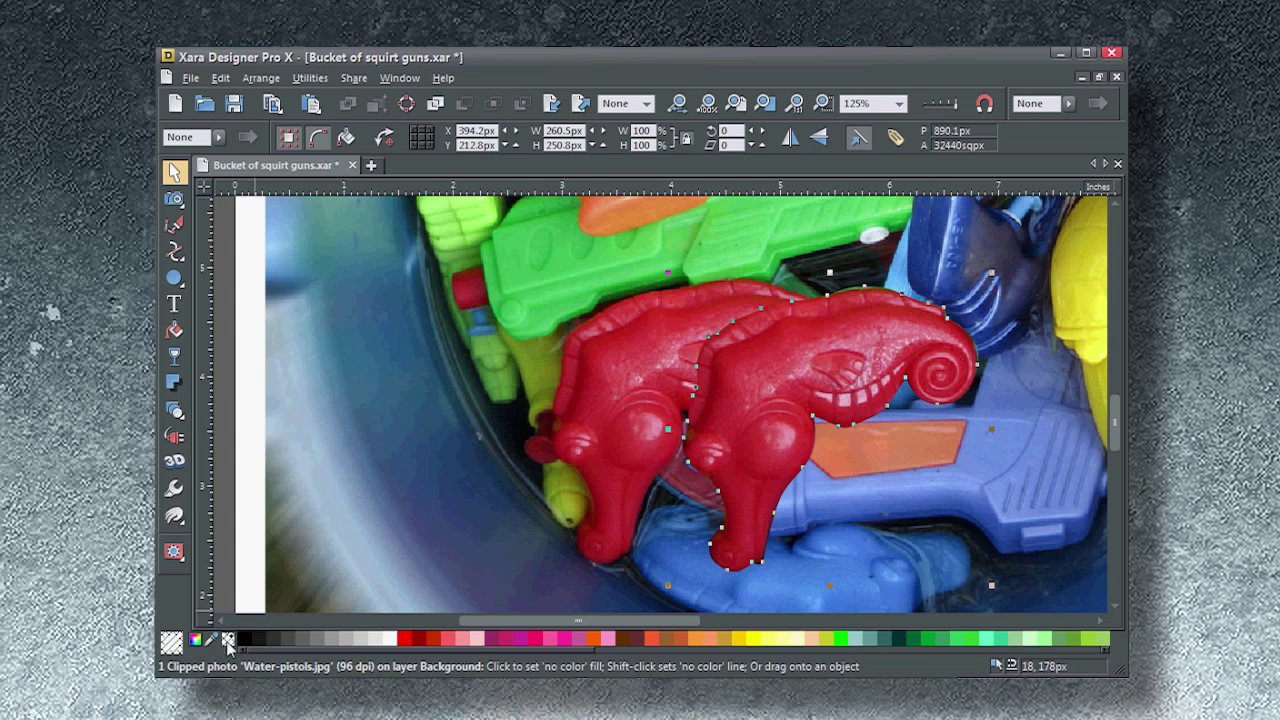
click(195, 641)
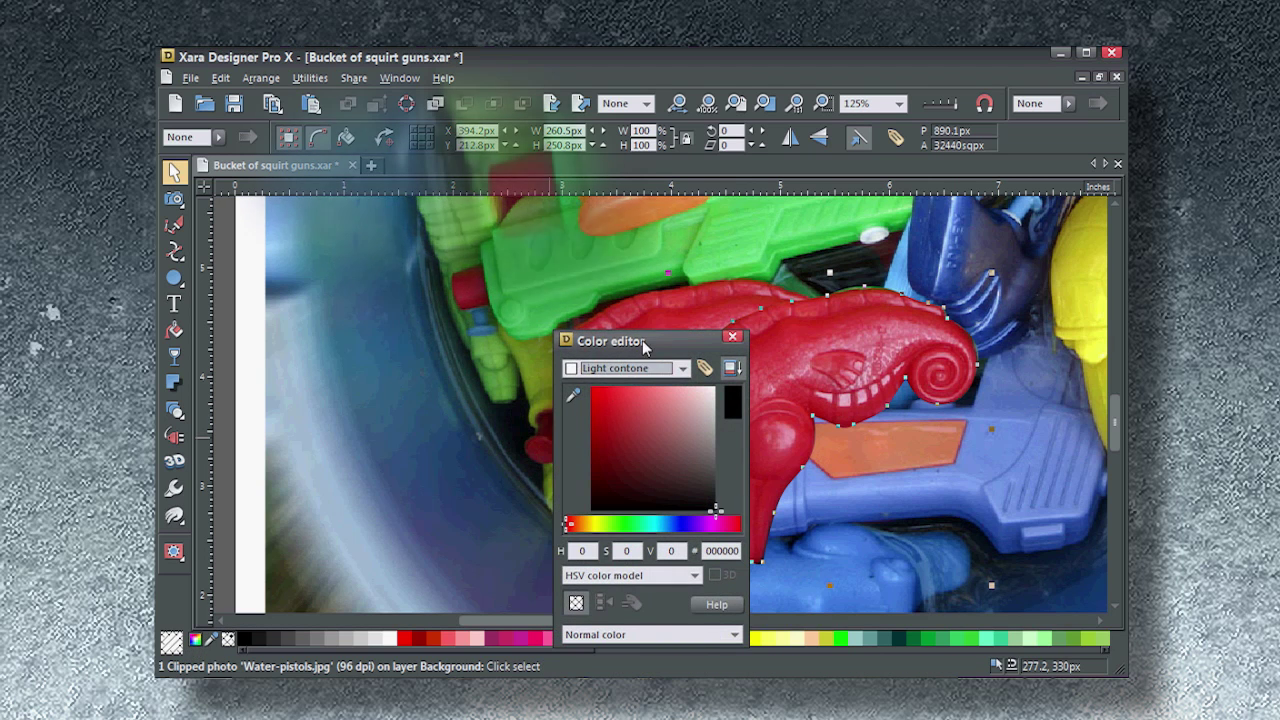
drag(642, 340, 440, 255)
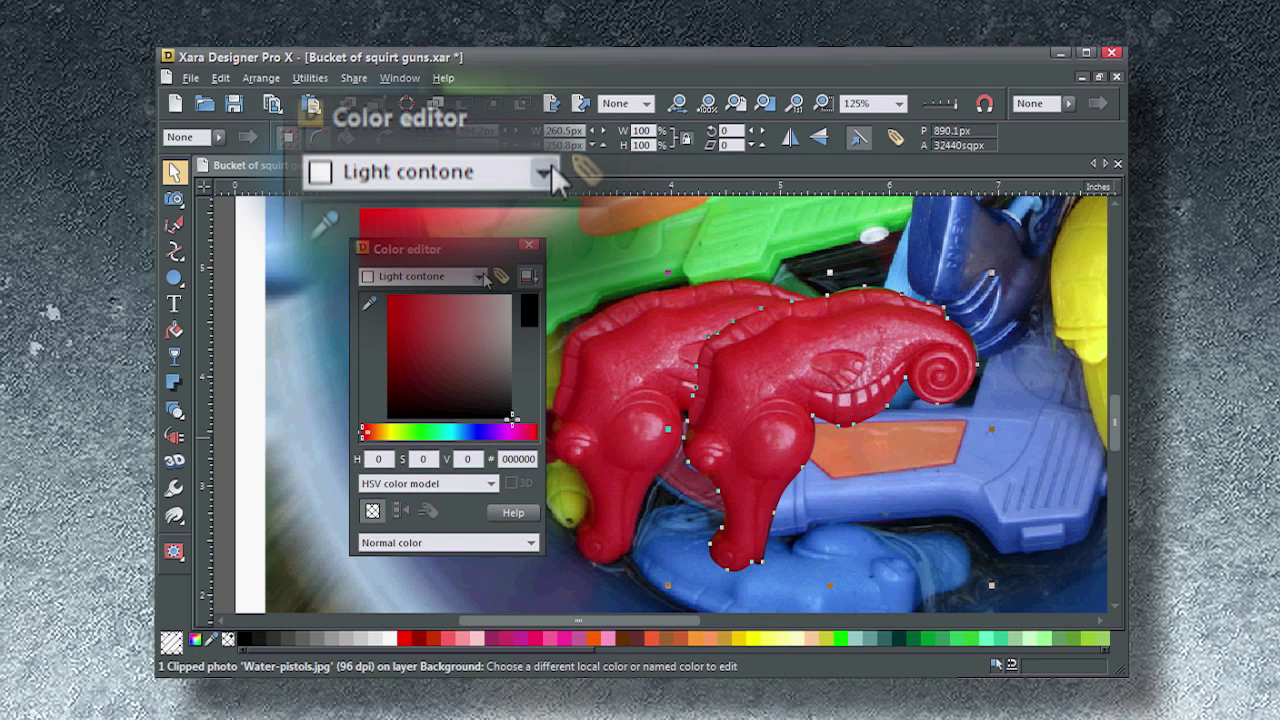
click(481, 277)
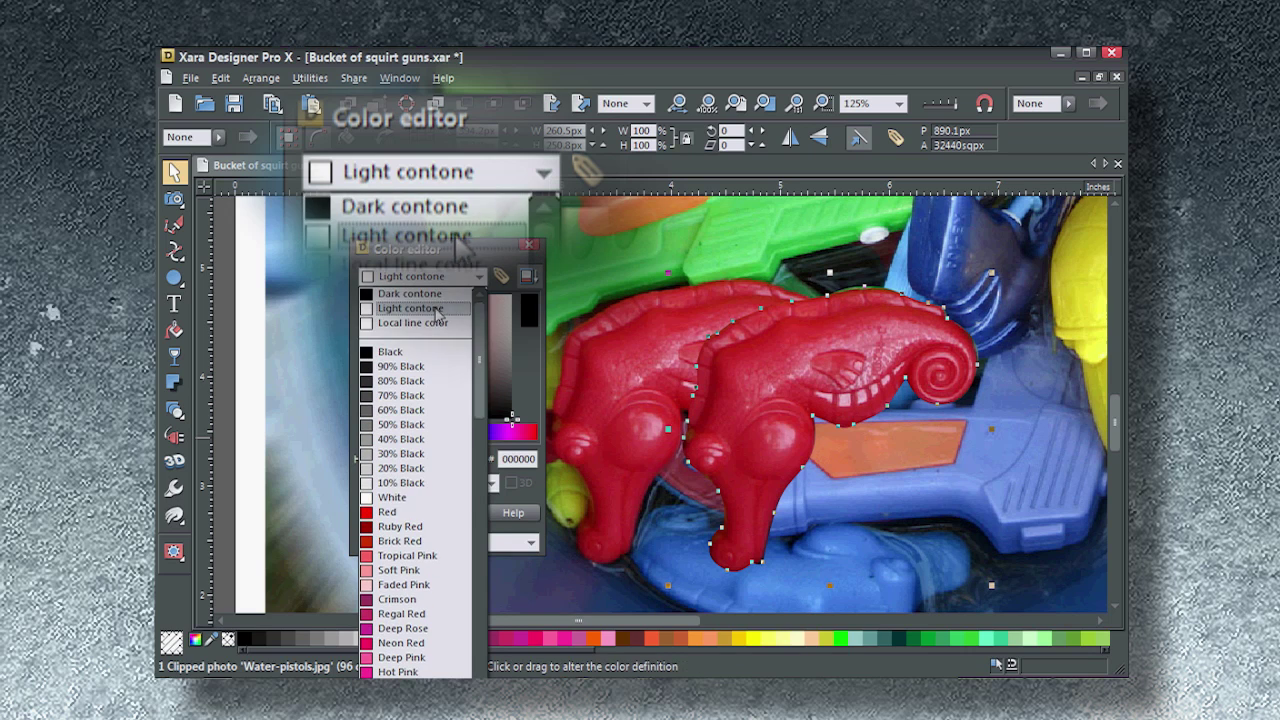
click(437, 309)
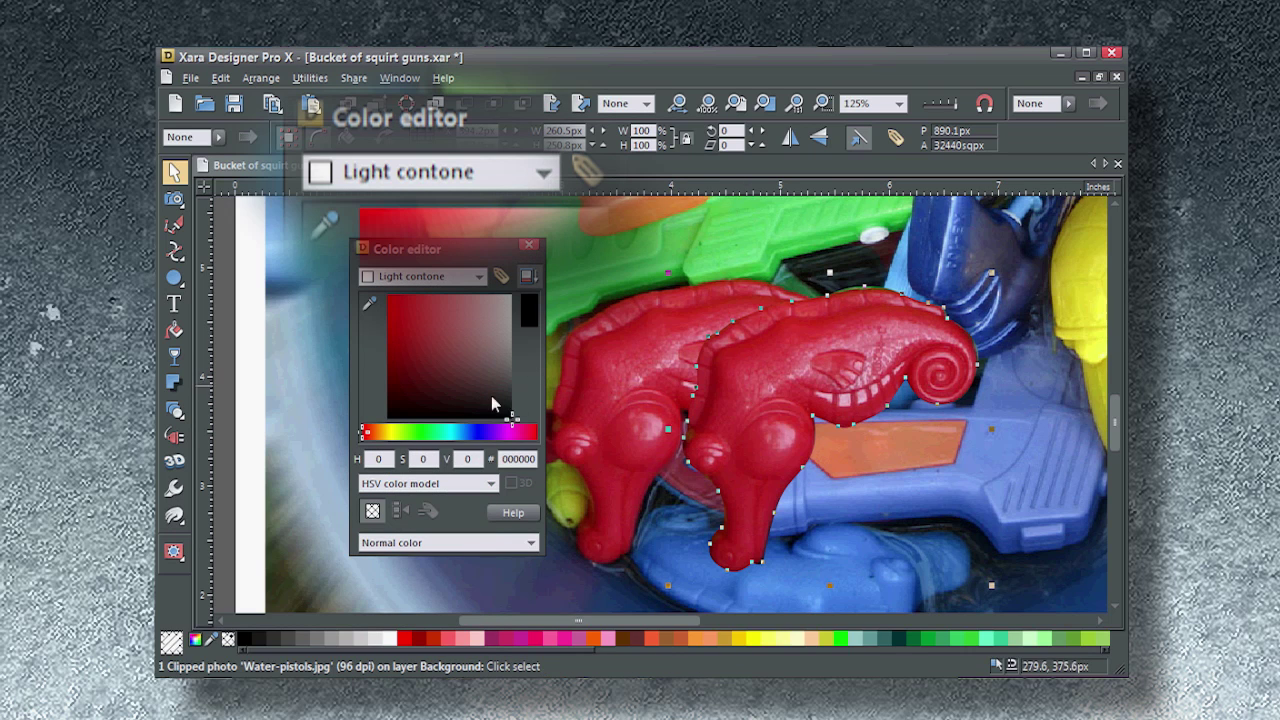
click(465, 280)
Make the Dark contone colour dark green and close the Colour editor
scroll(435, 315, up, 1)
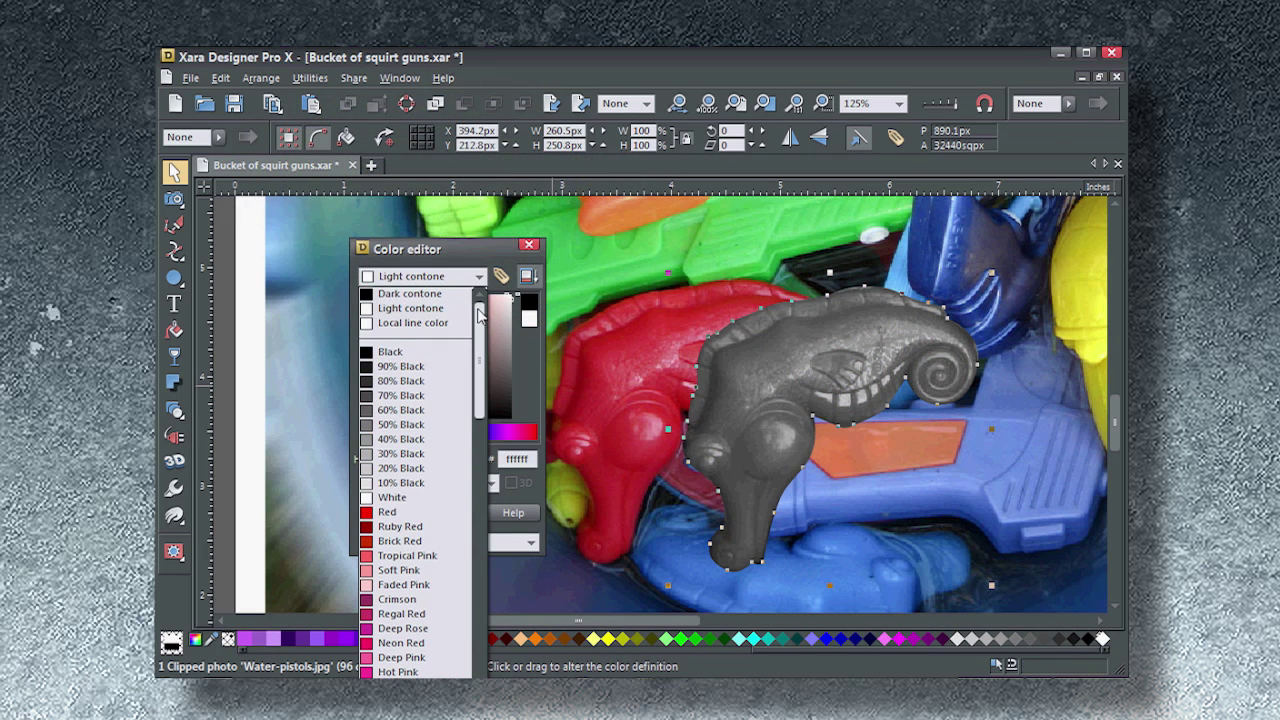
click(430, 296)
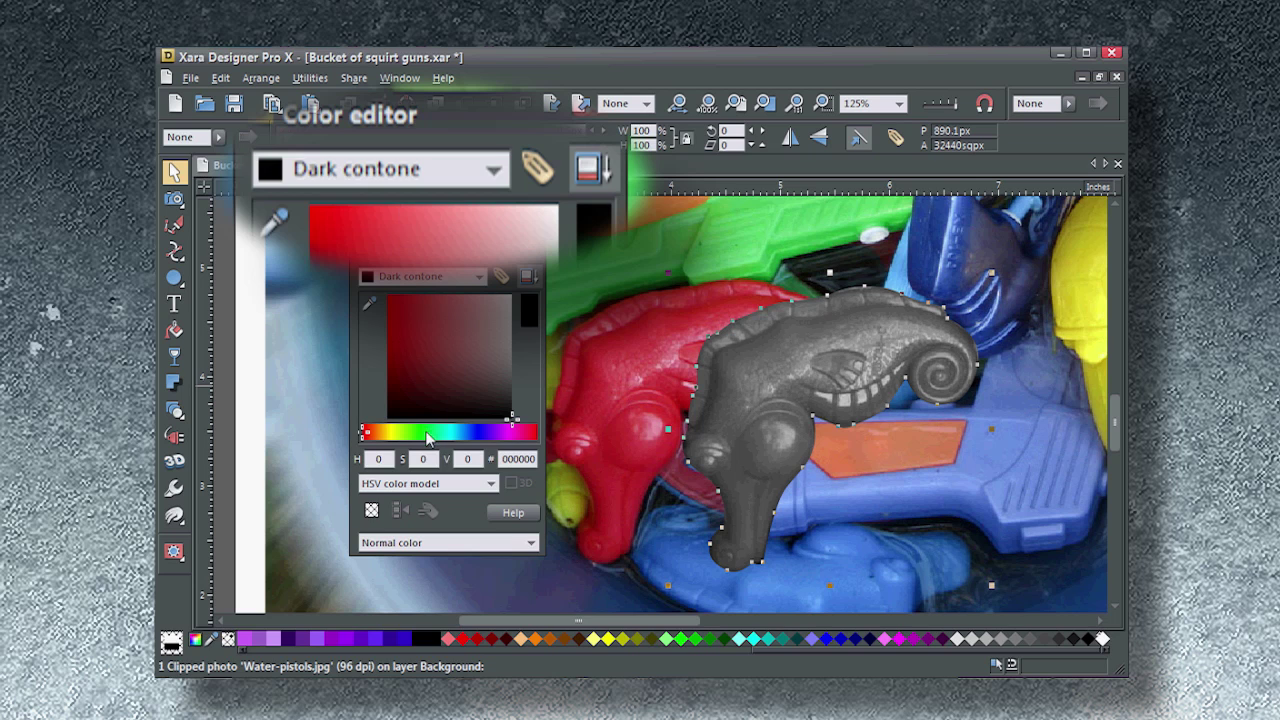
click(428, 432)
mouse_move(419, 374)
mouse_down()
mouse_move(391, 366)
mouse_move(402, 378)
mouse_up()
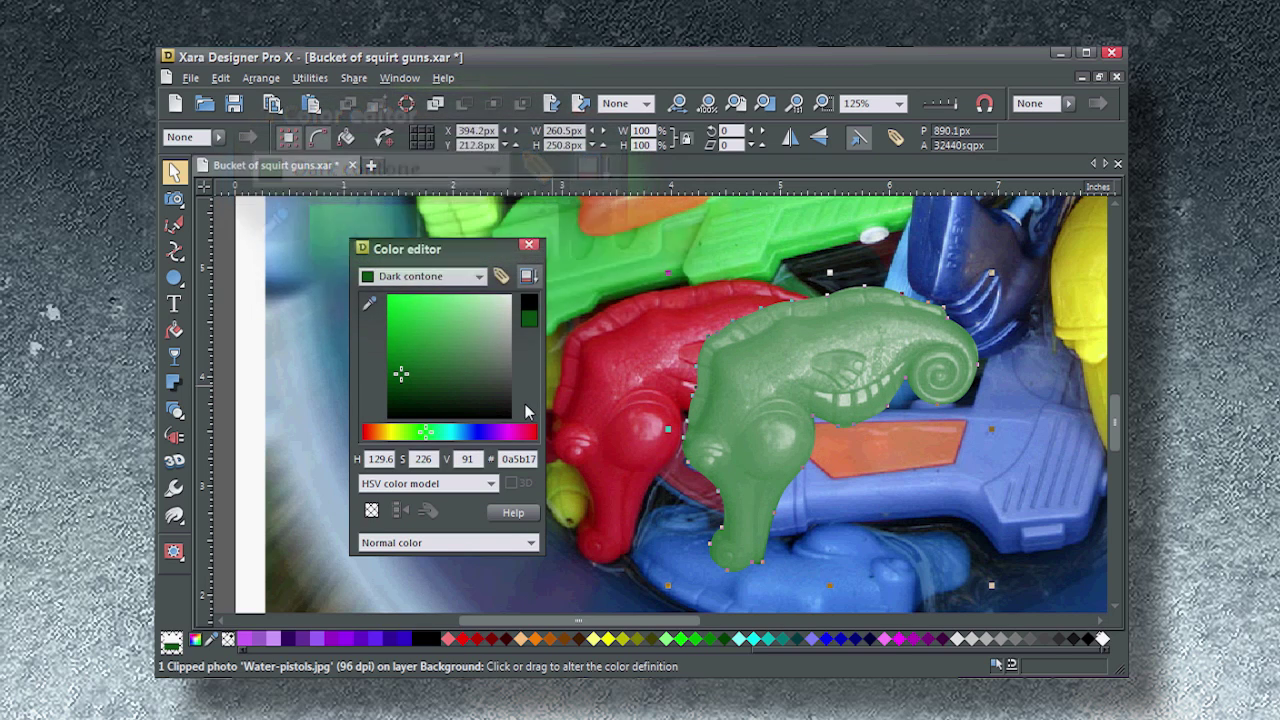
key(ctrl+e)
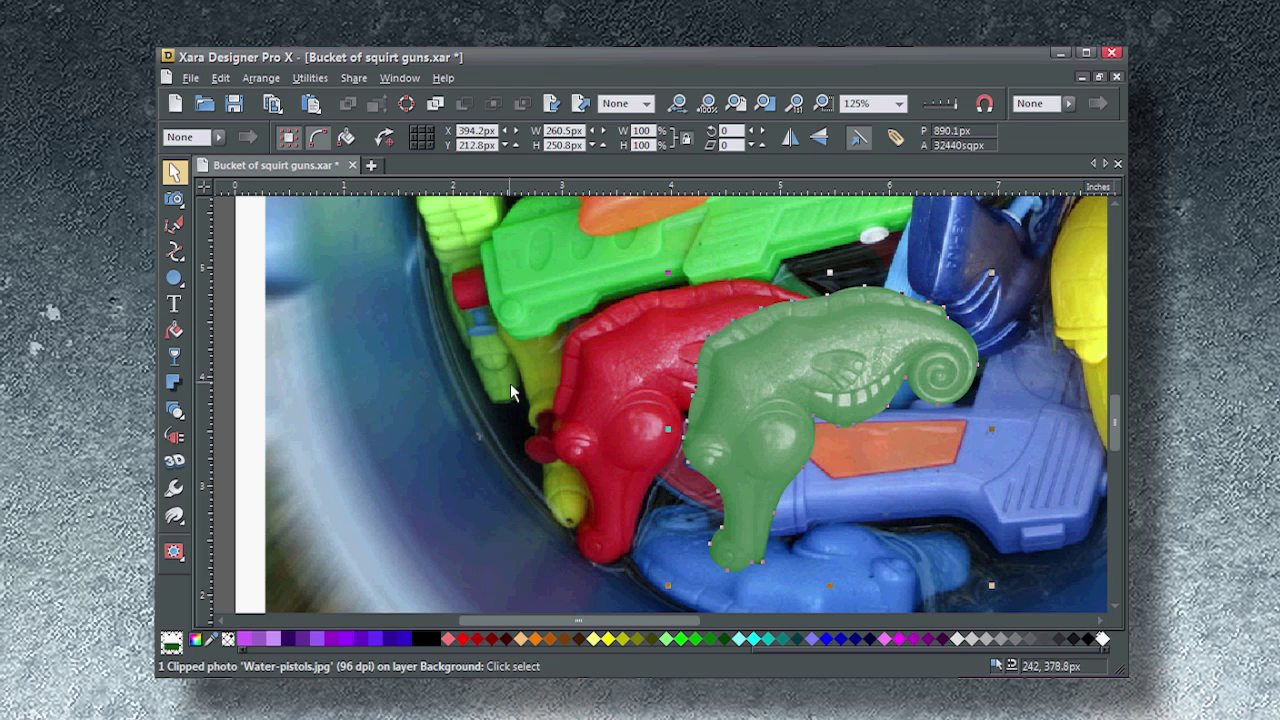
Open the Photo tool's Levels adjustment and move its dialog clear of the picture
click(174, 199)
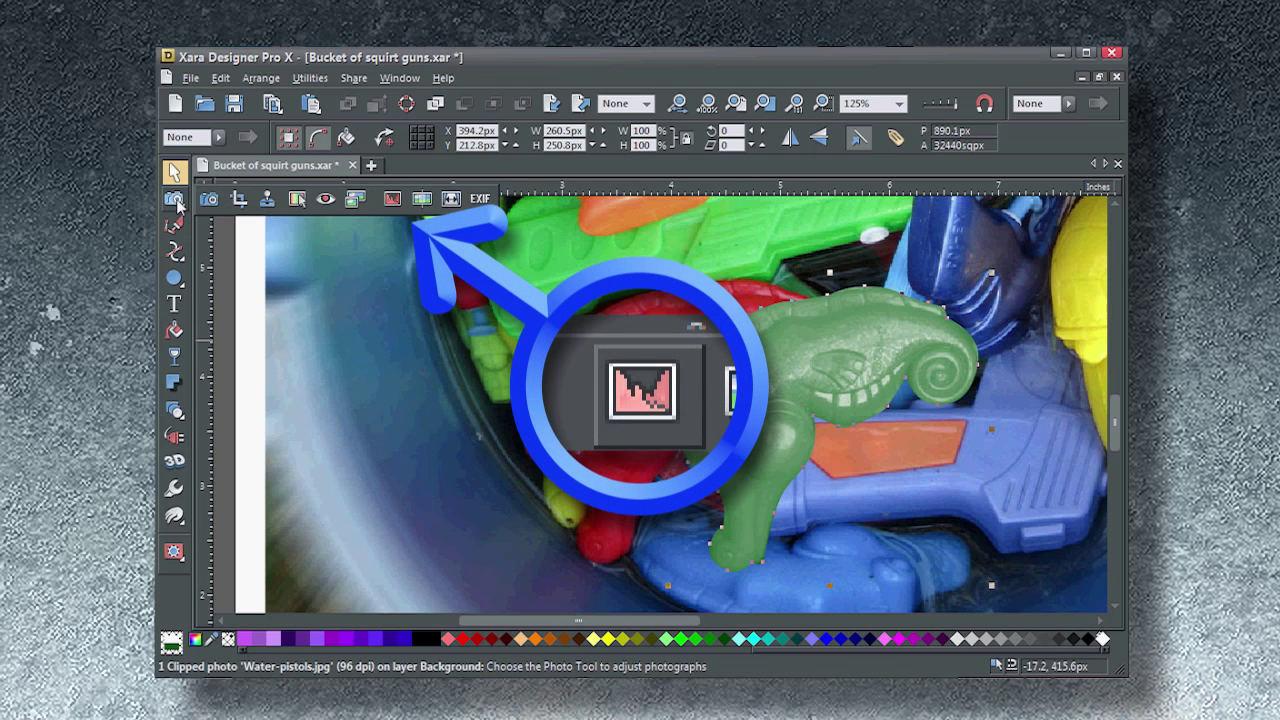
click(391, 199)
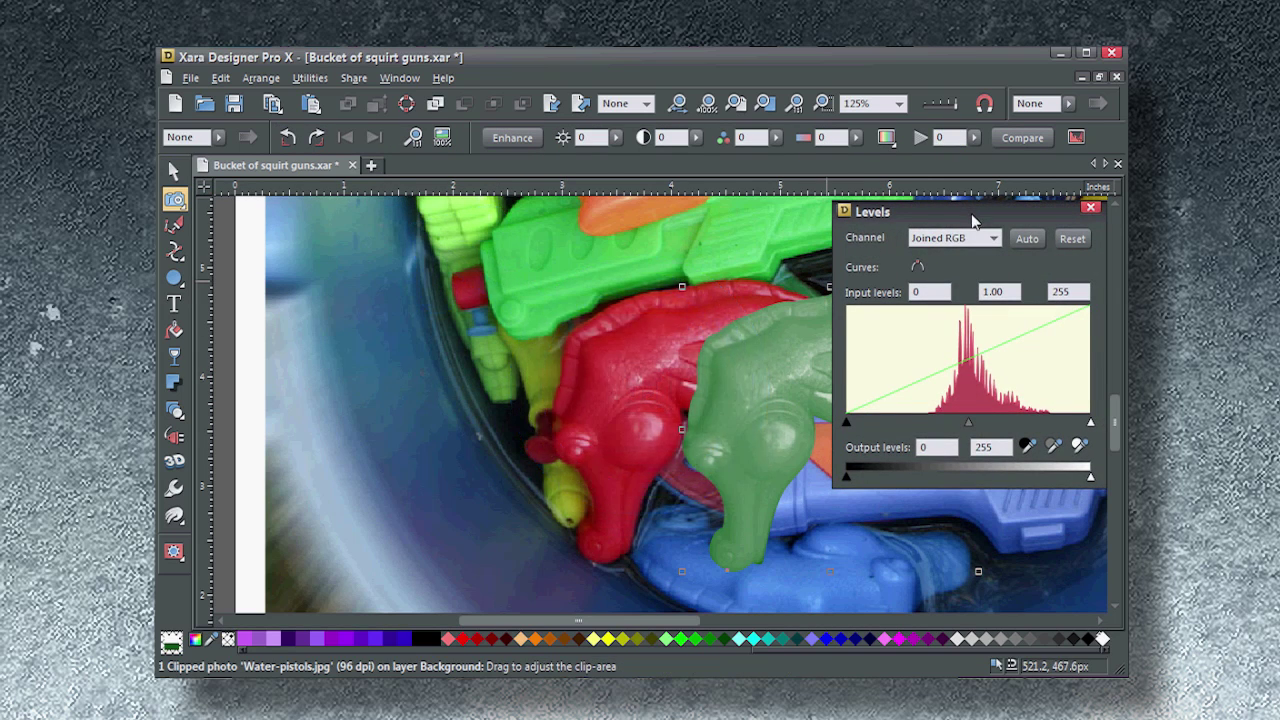
drag(975, 220, 432, 262)
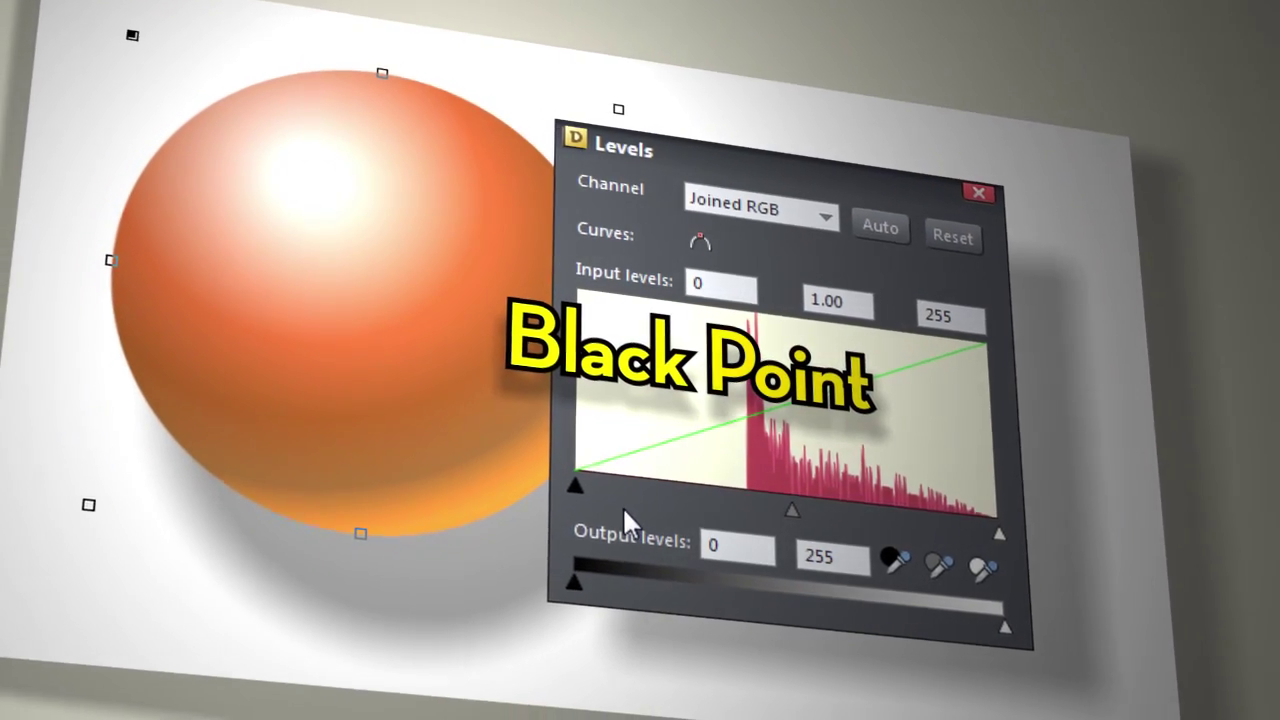
Adjust black point to 57, lower gamma and white point, and raise output black
drag(578, 480, 540, 578)
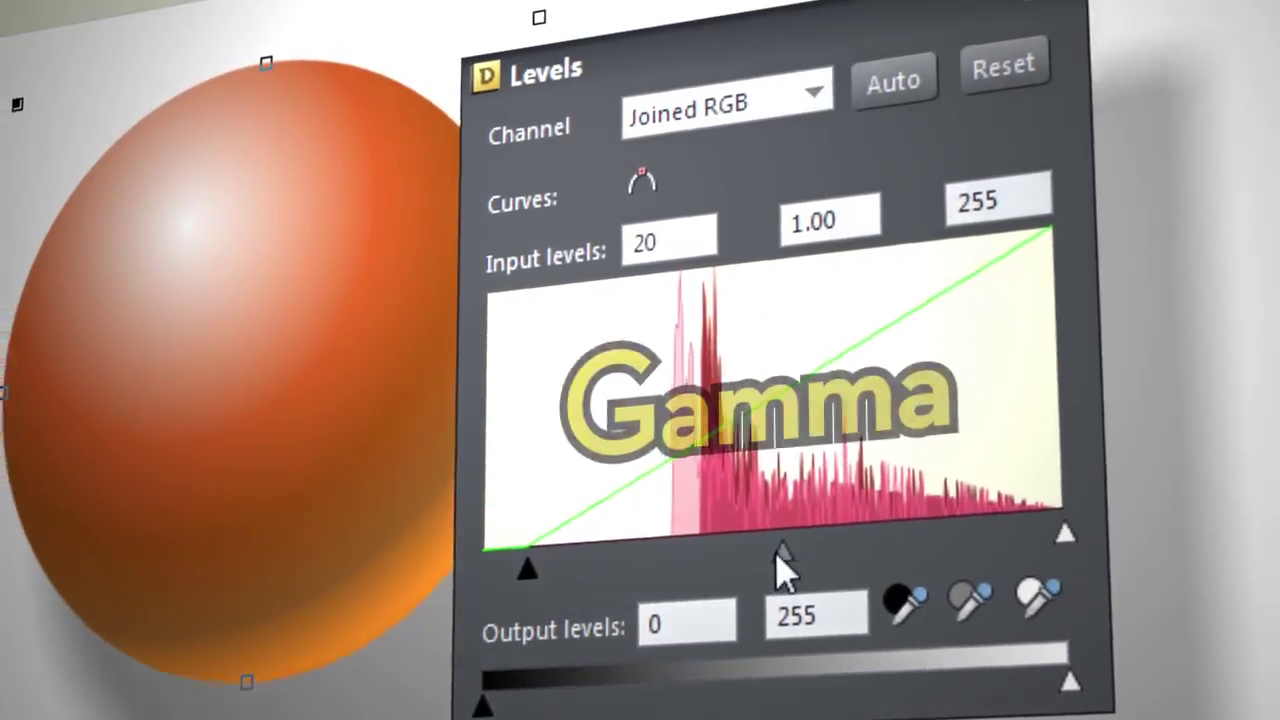
drag(828, 532, 796, 518)
drag(1000, 487, 1025, 506)
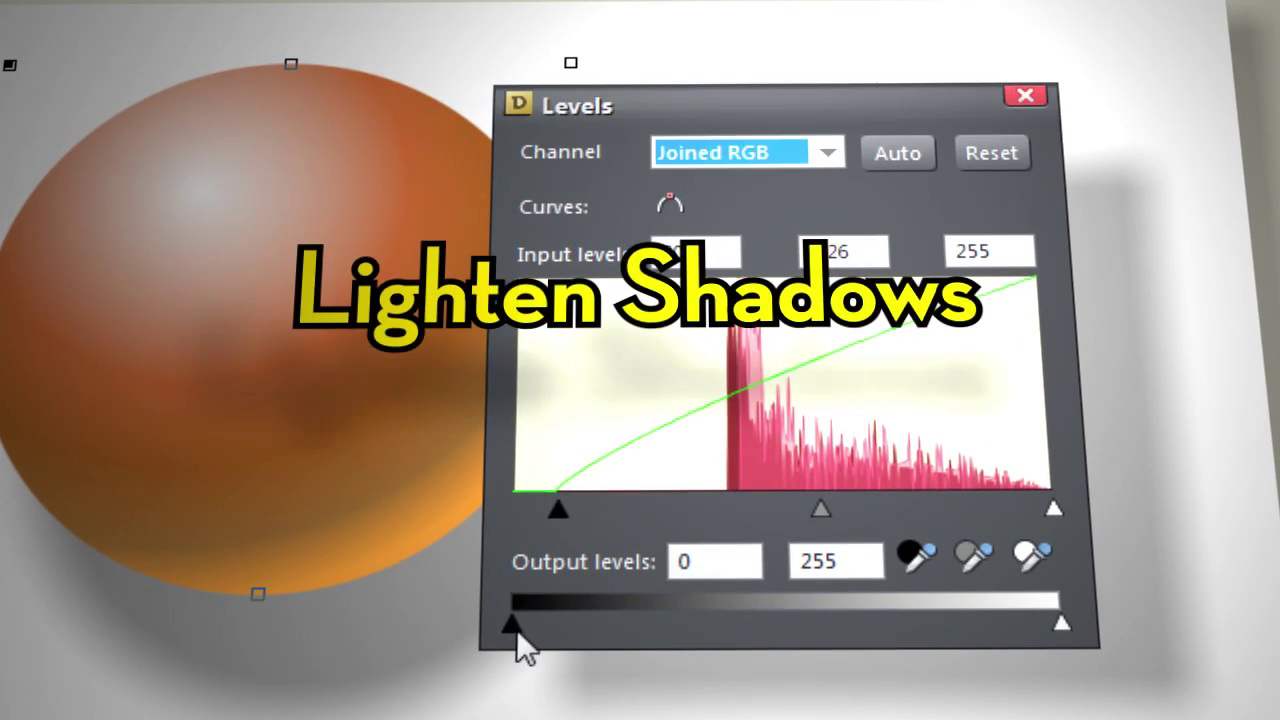
drag(516, 628, 503, 677)
Set the Levels input black point to 57 and the input white point to 220
drag(1063, 630, 982, 628)
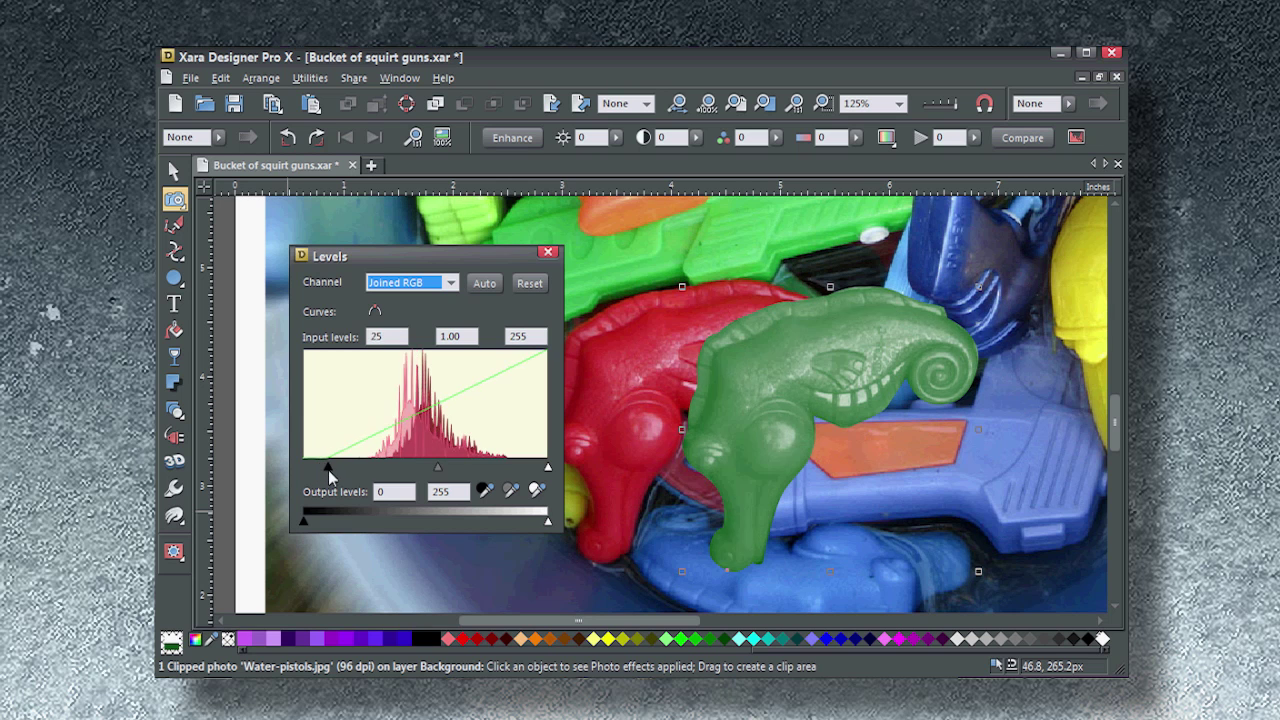
drag(328, 470, 355, 469)
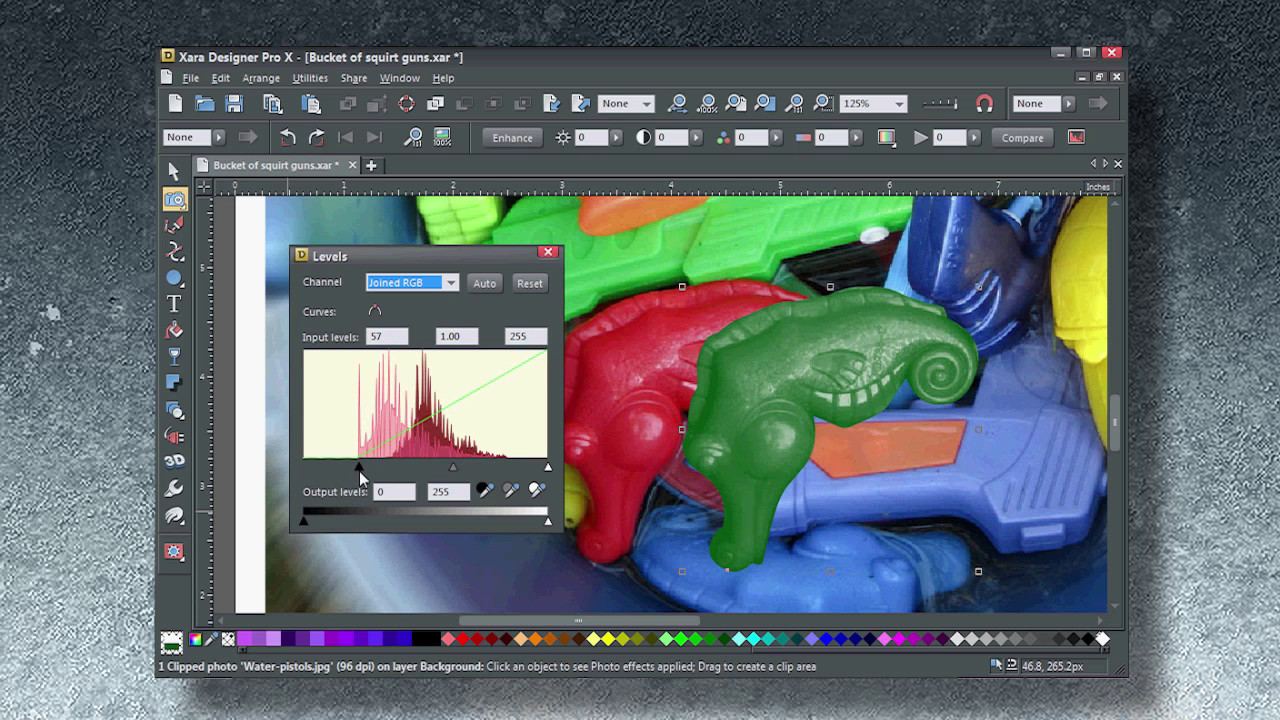
click(537, 490)
drag(547, 467, 517, 485)
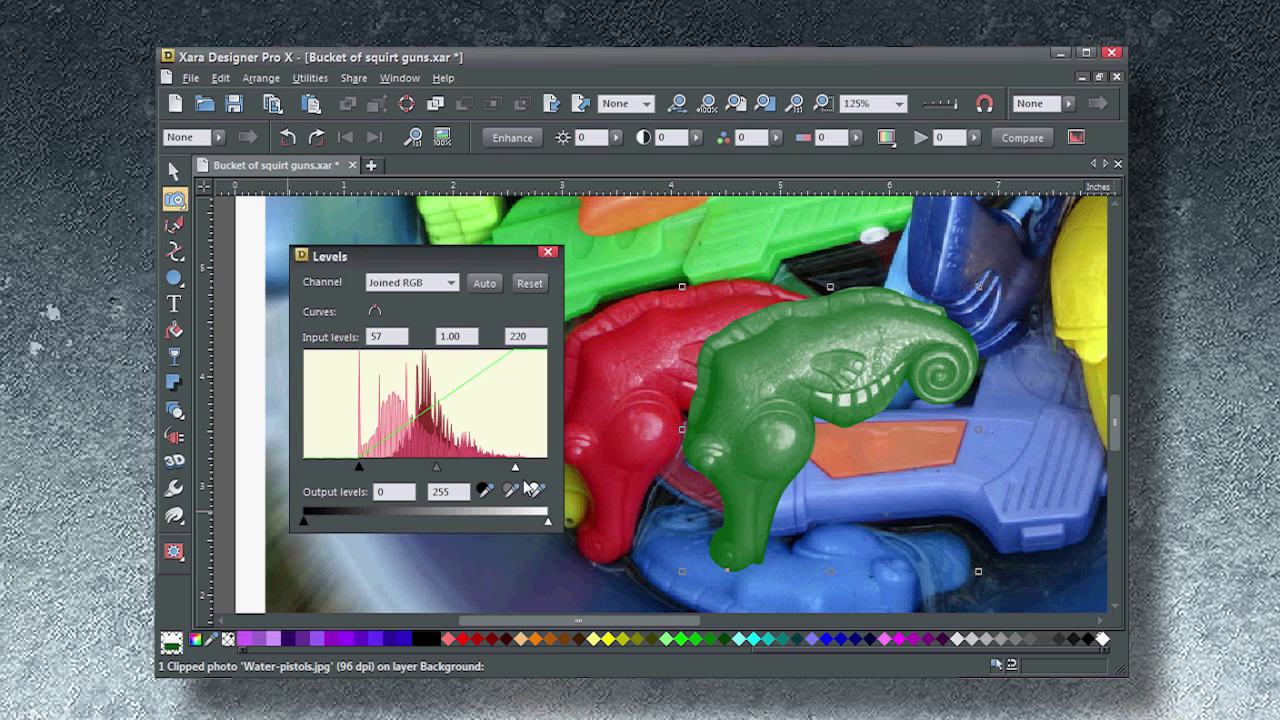
Change the seahorse's Dark contone colour to a deeper, fully saturated green (#006710)
click(547, 252)
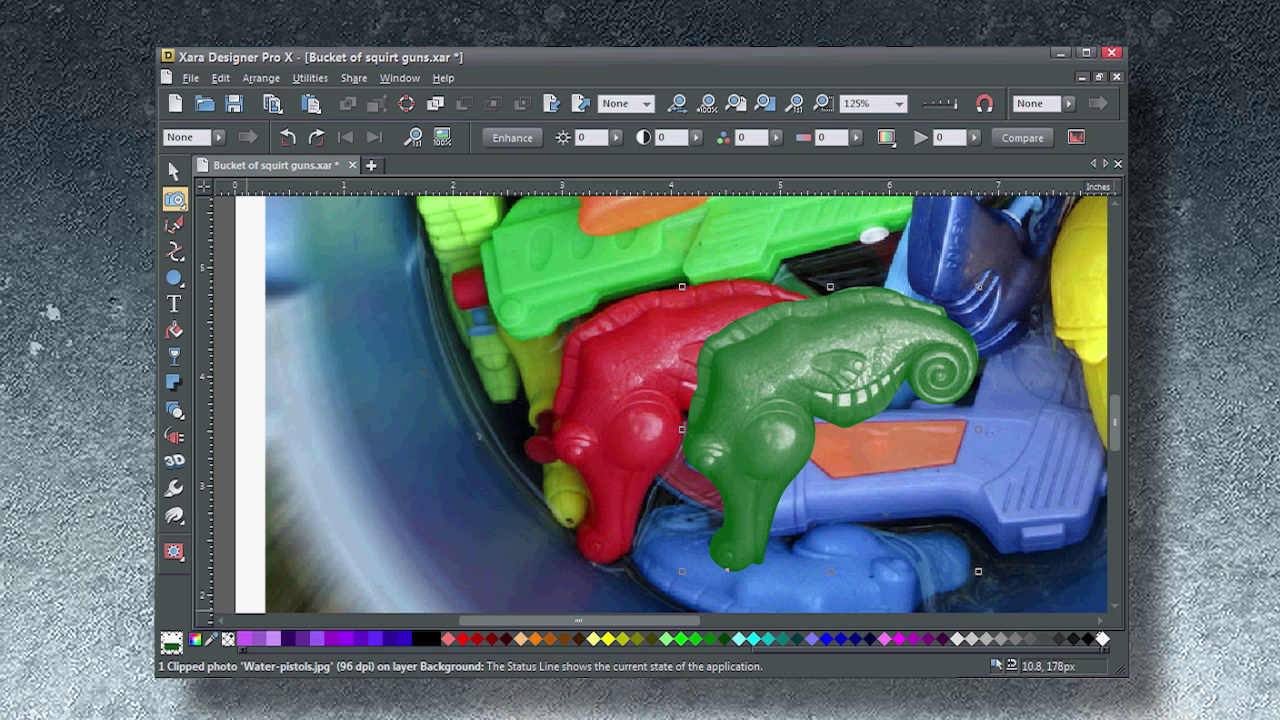
click(195, 639)
click(478, 277)
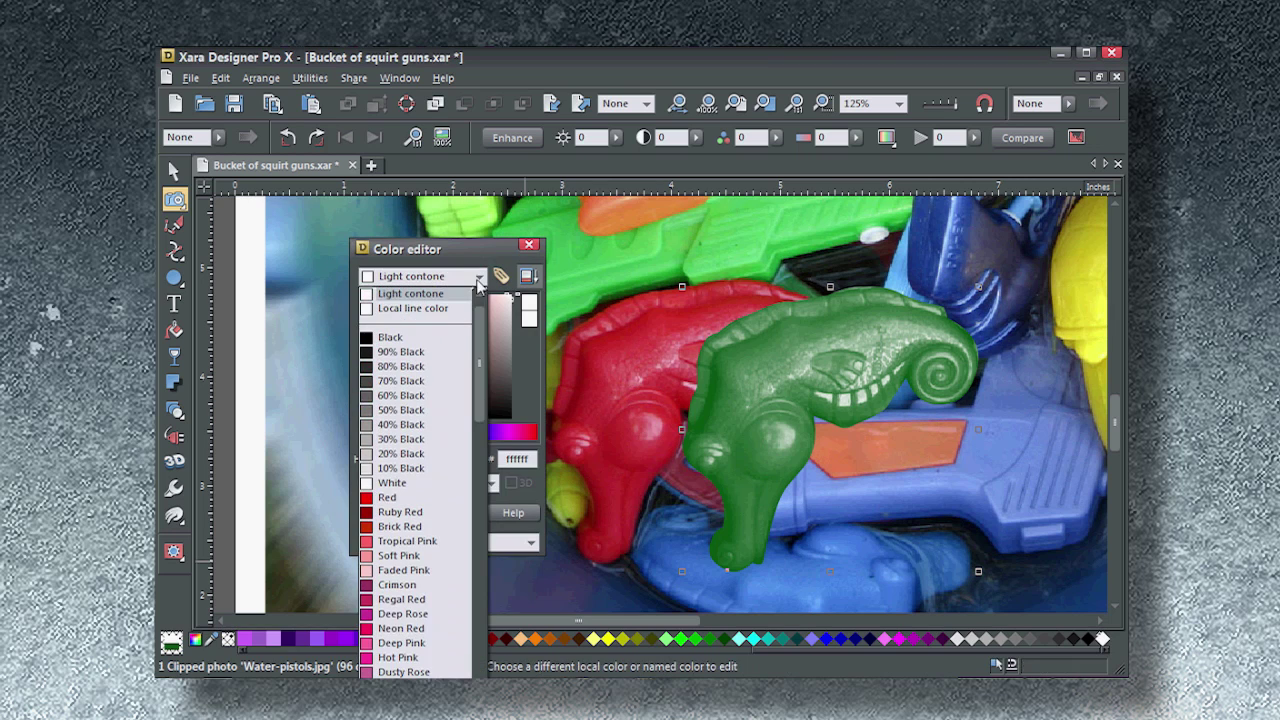
scroll(480, 340, up, 1)
click(412, 294)
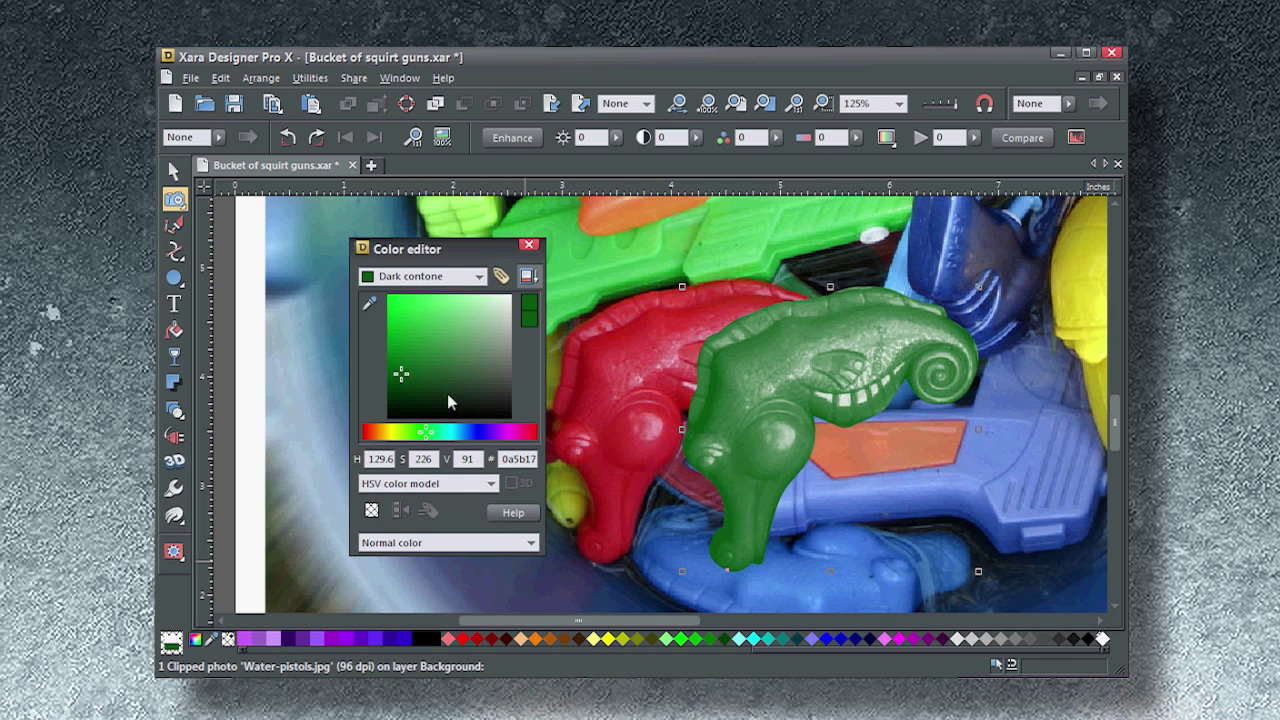
drag(401, 376, 387, 378)
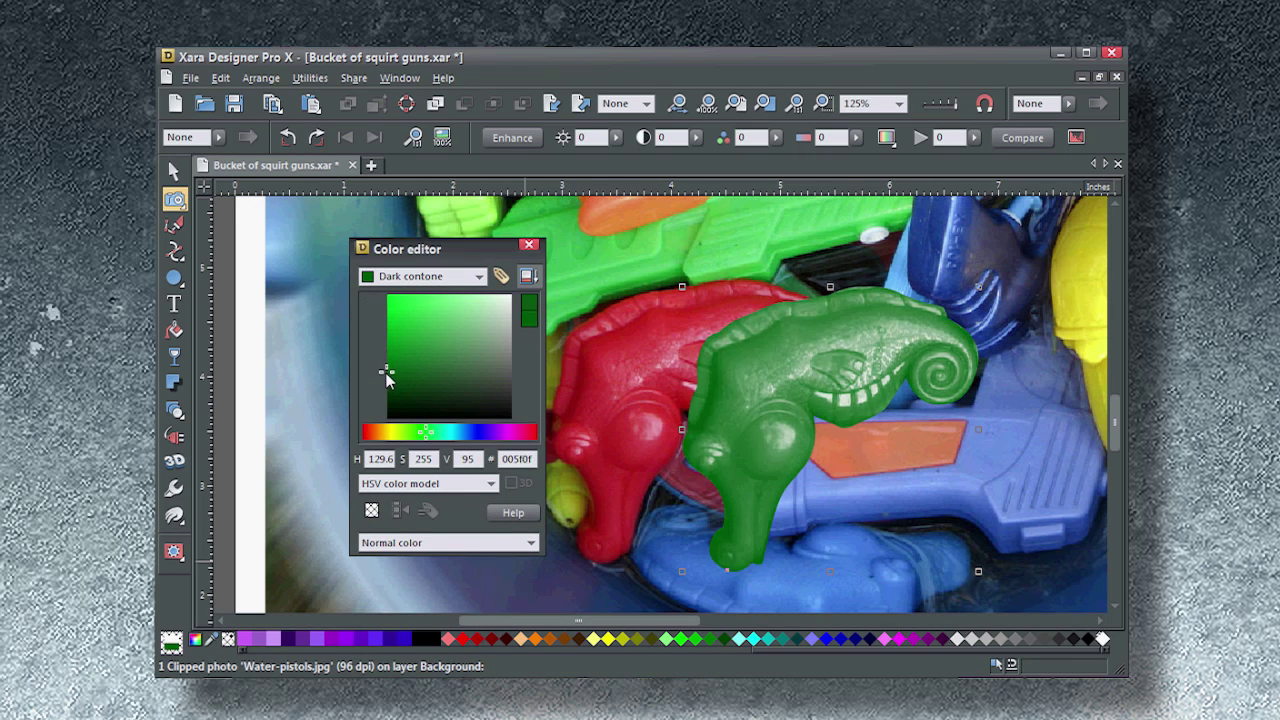
click(529, 245)
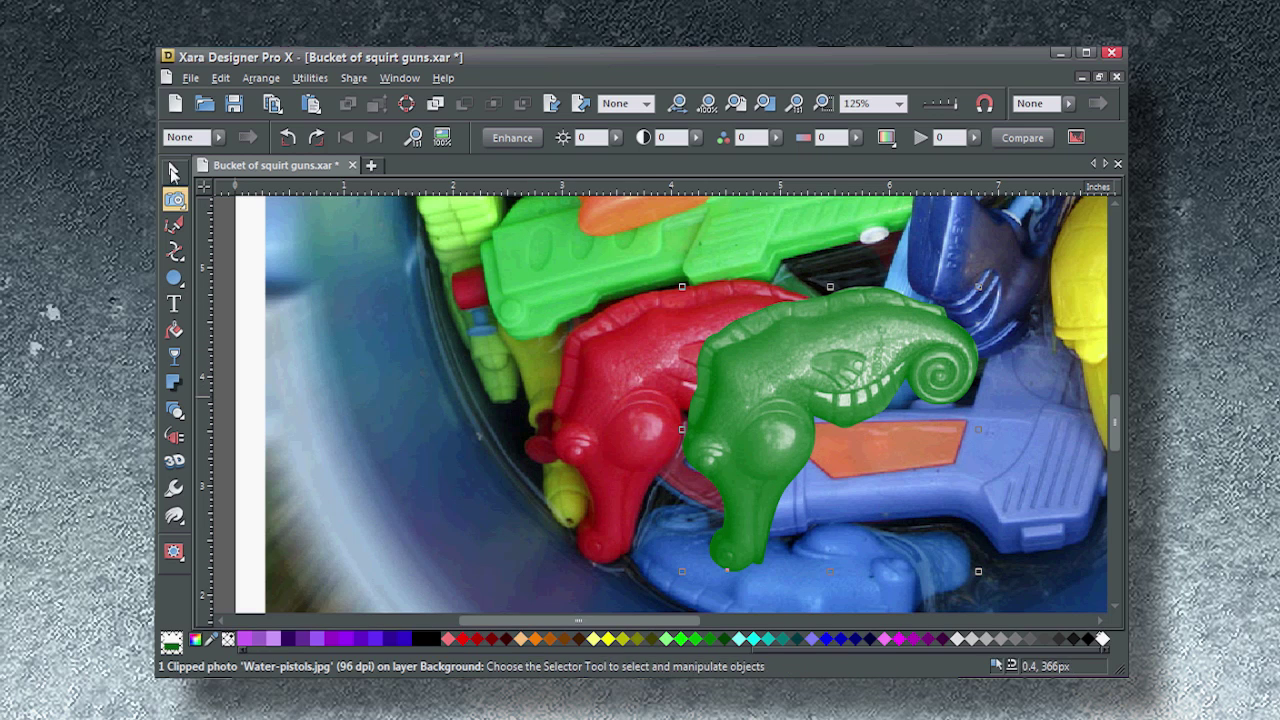
click(174, 172)
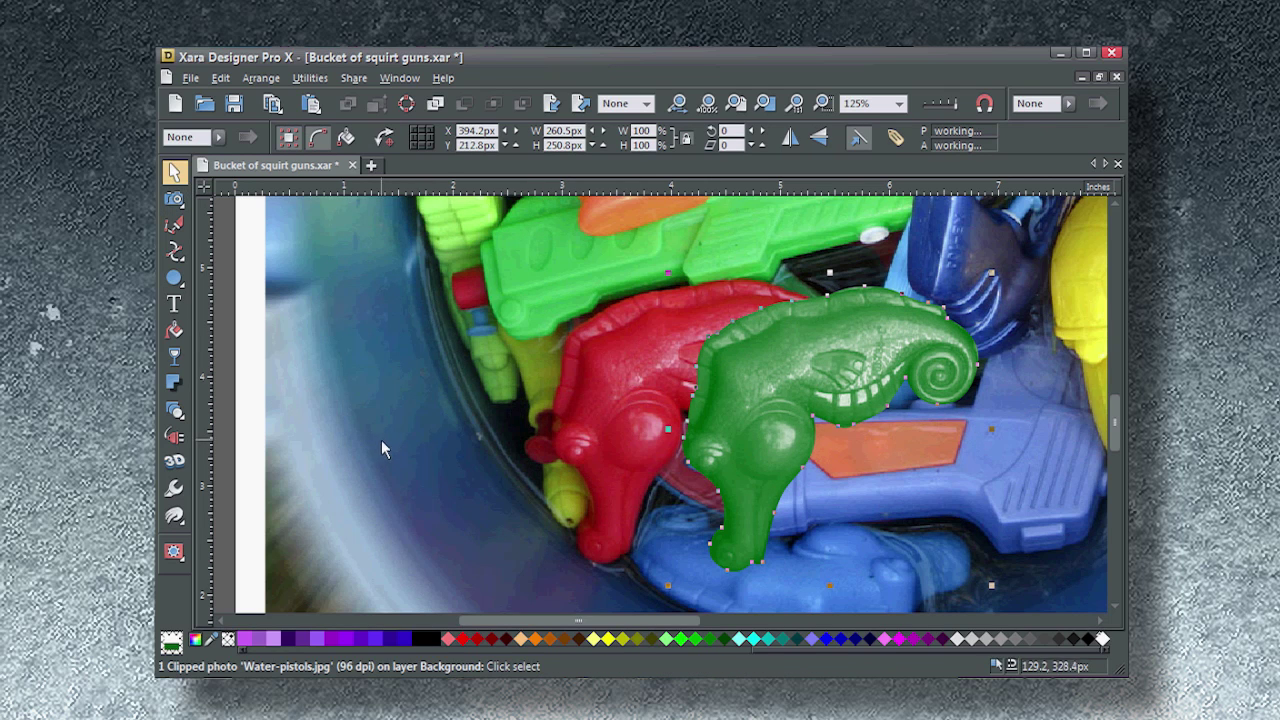
Add a glow shadow to the seahorse with 14px blur and 41% transparency
click(175, 385)
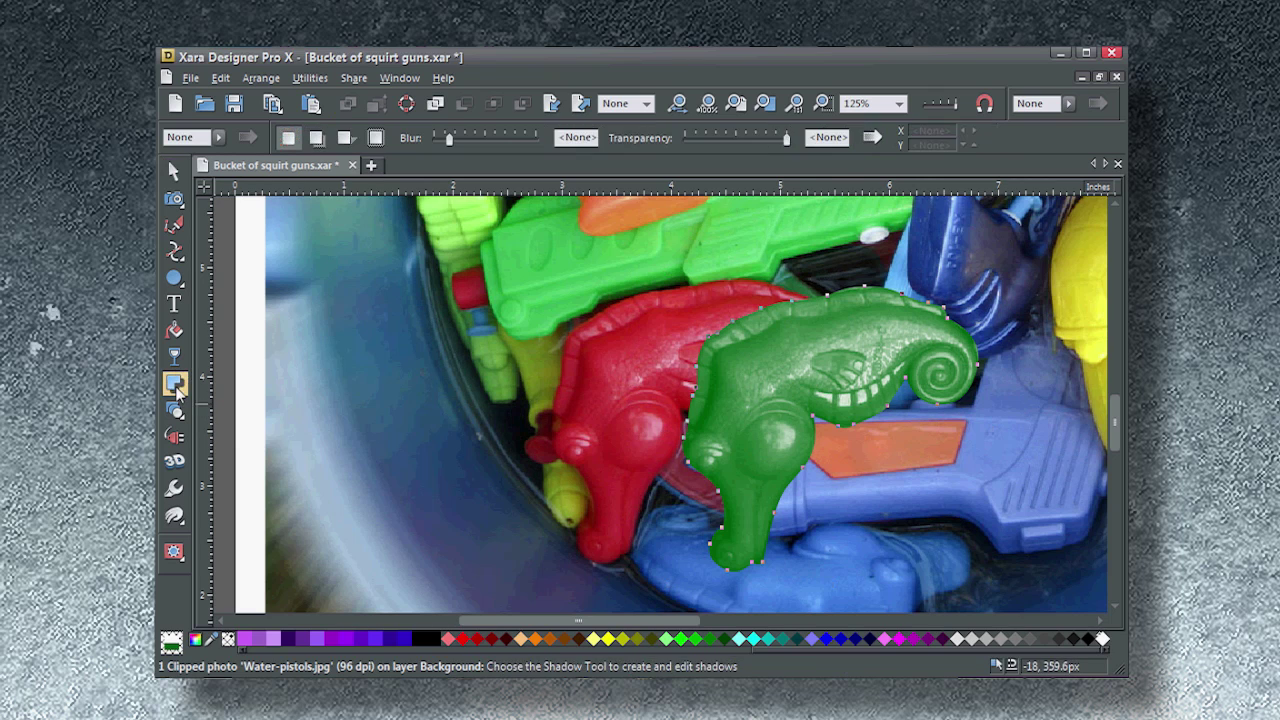
click(316, 137)
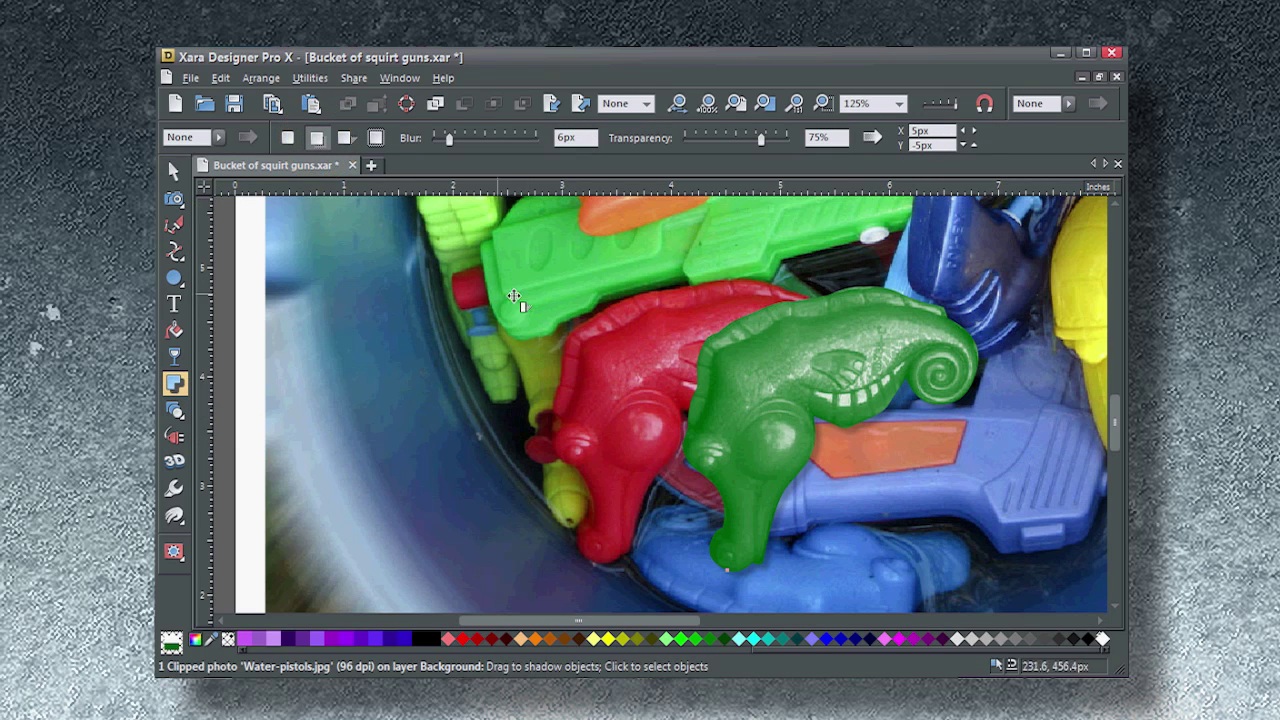
click(376, 137)
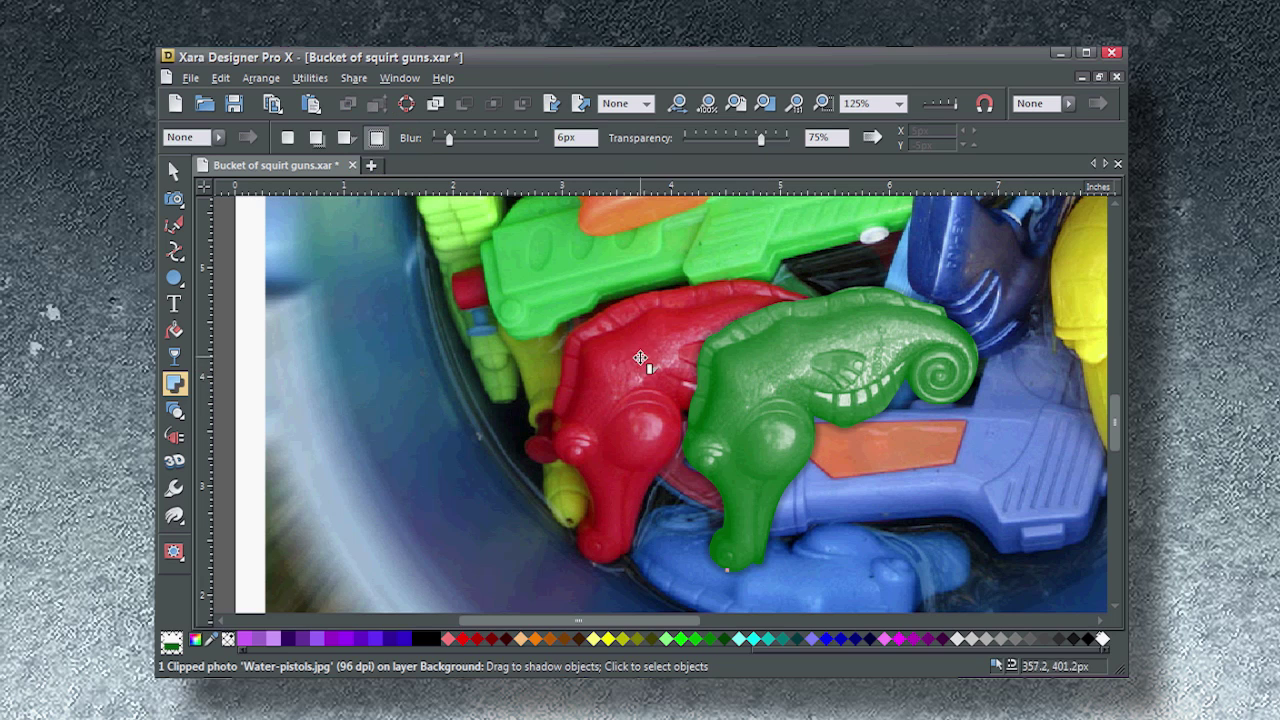
scroll(684, 428, up, 2)
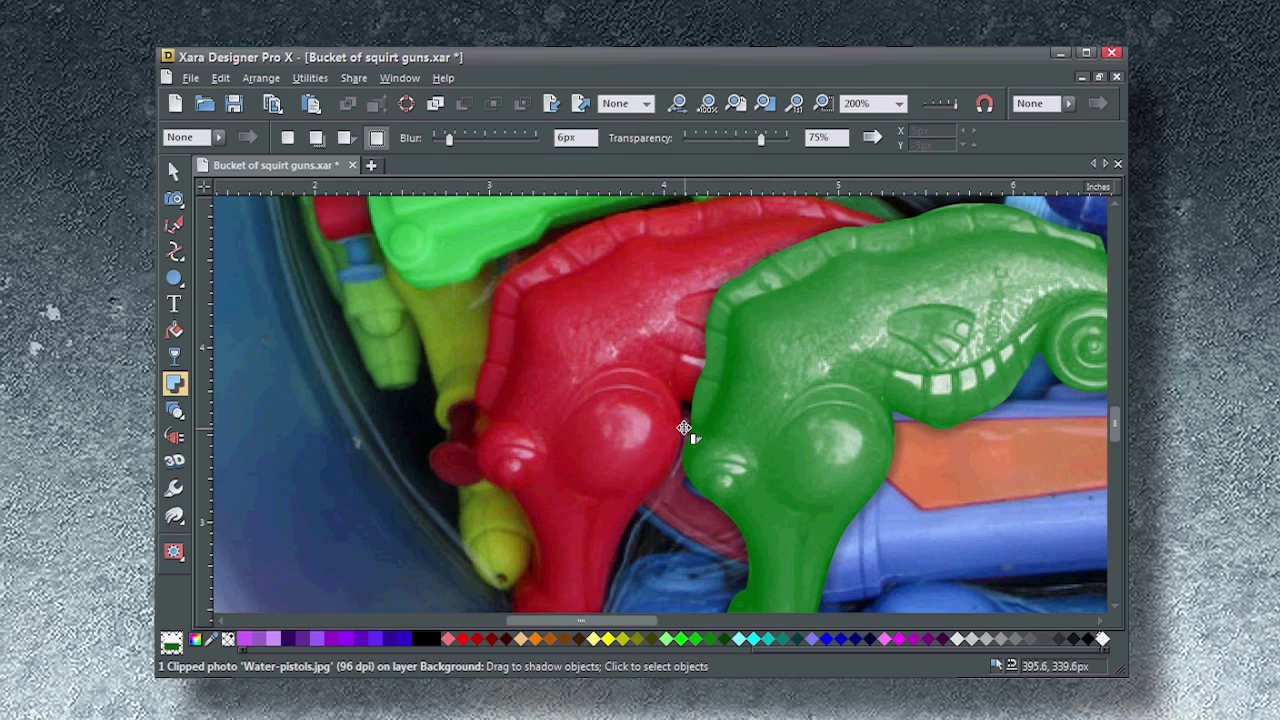
scroll(684, 428, down, 2)
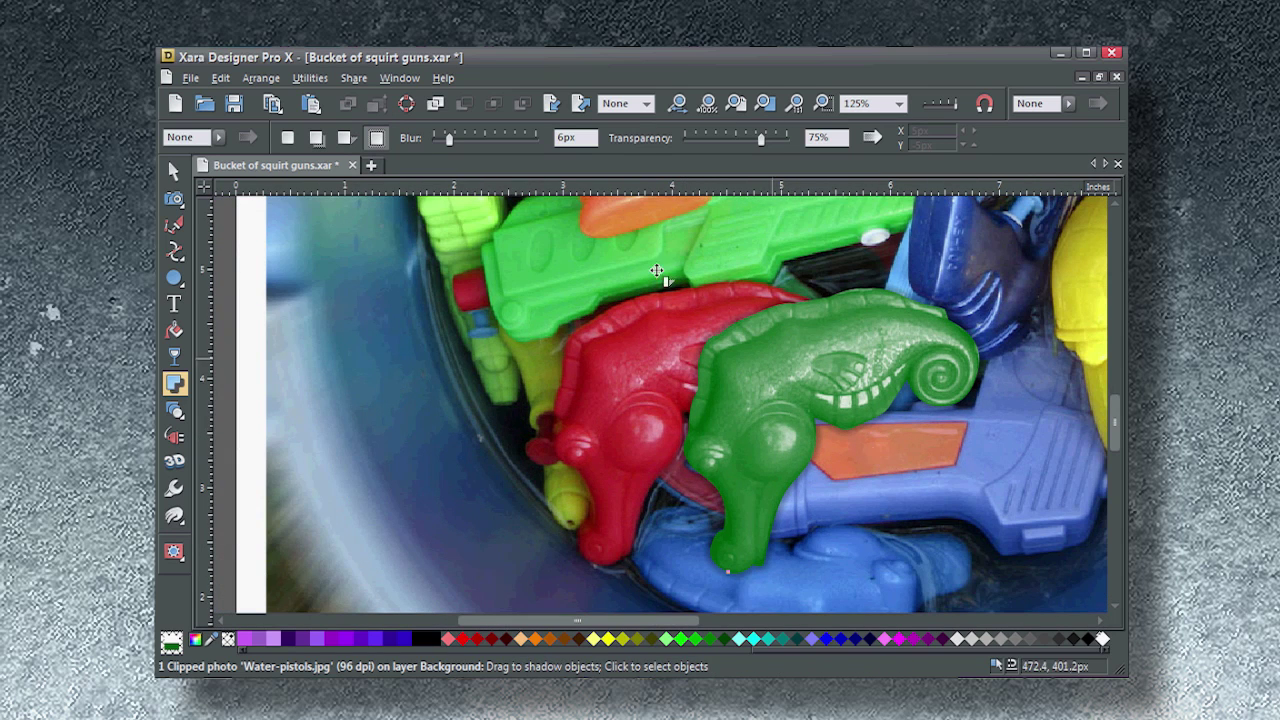
drag(762, 141, 732, 142)
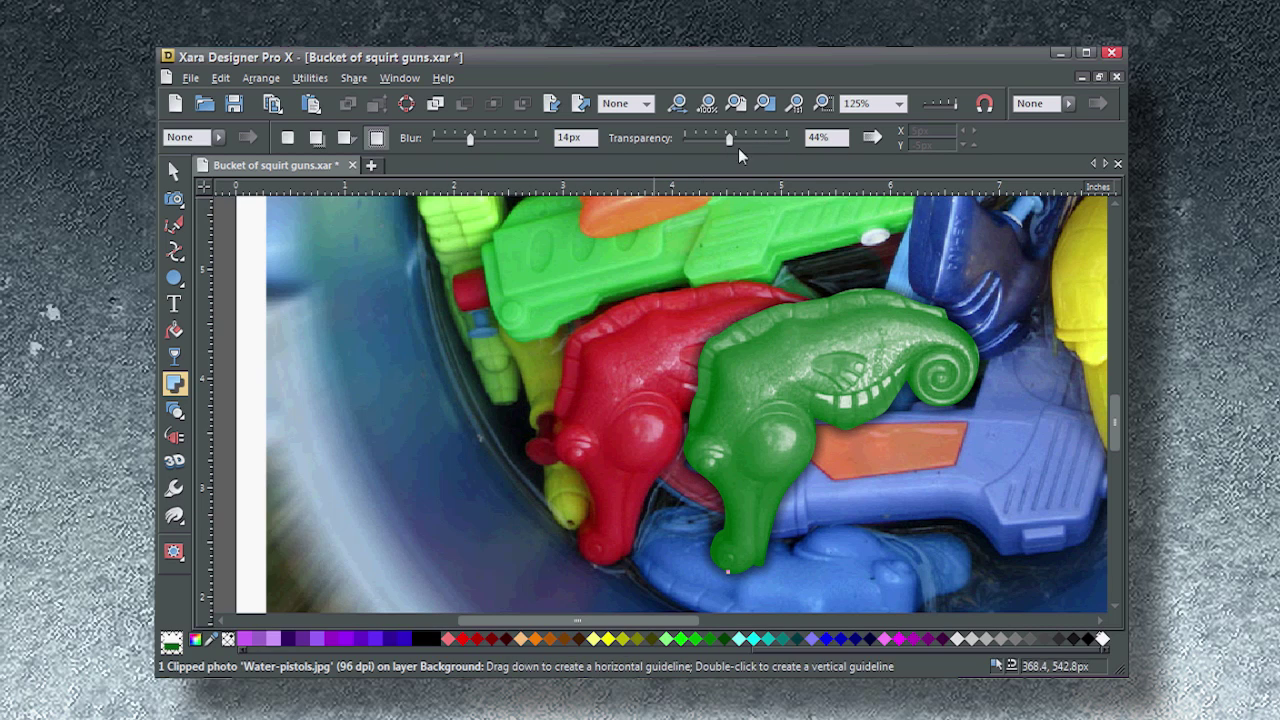
drag(729, 143, 727, 145)
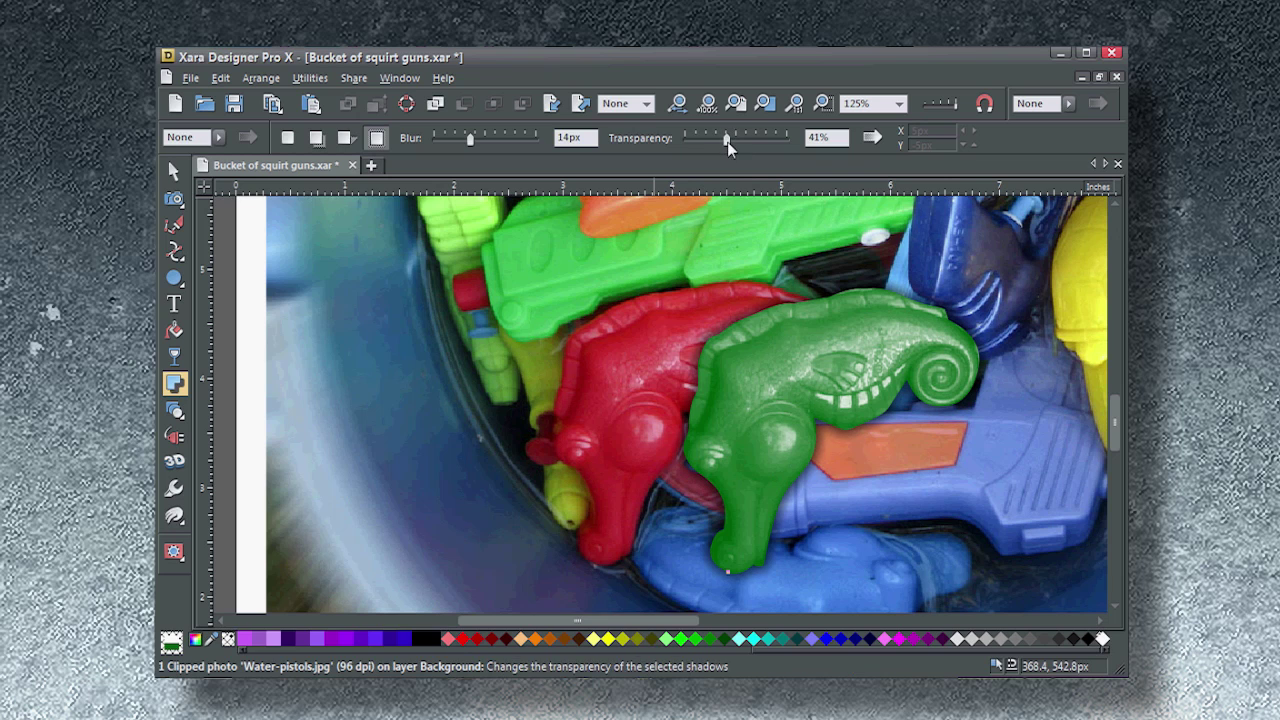
Pan the view and bring up the Untitled4 document with the wooden tic-tac-toe board photo
click(175, 170)
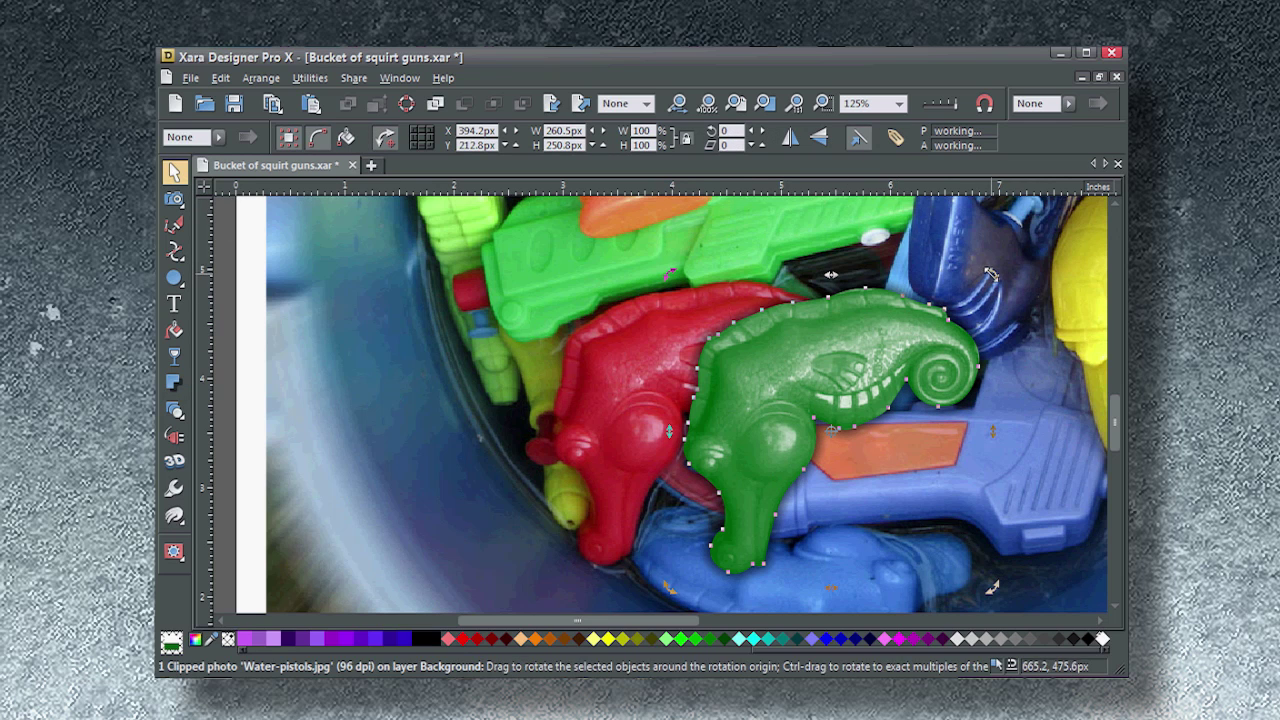
drag(987, 277, 1004, 328)
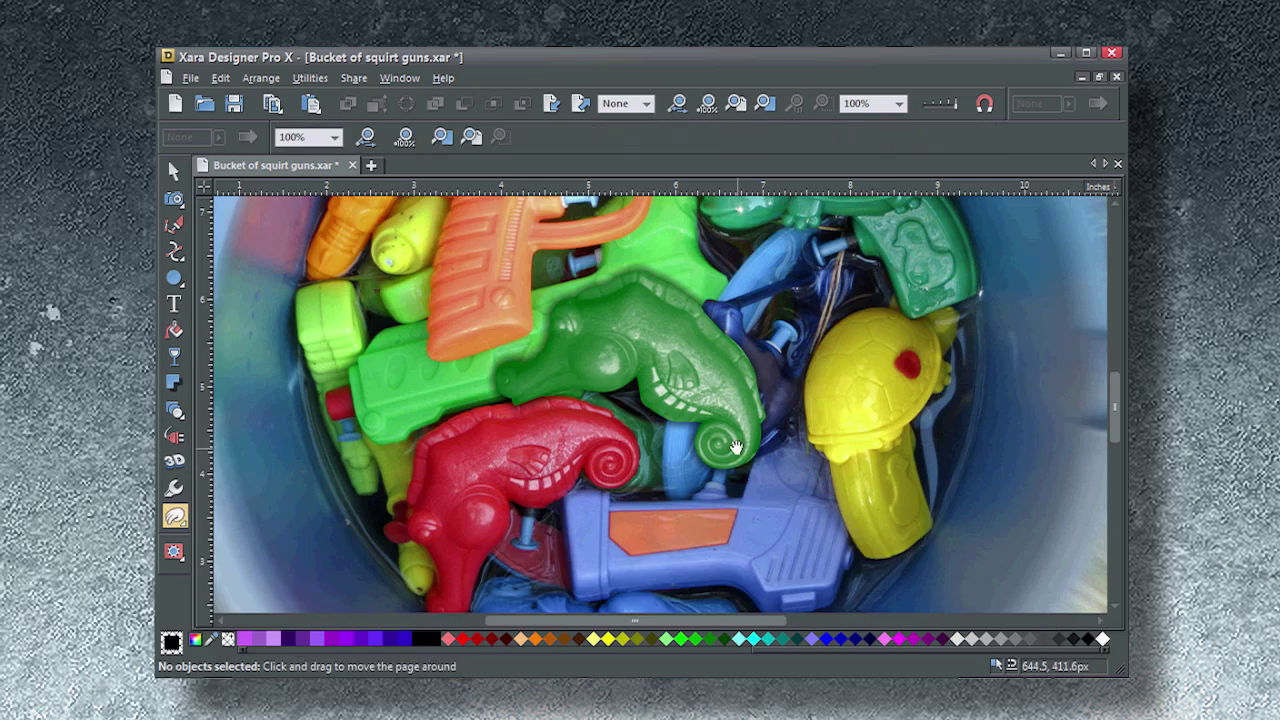
drag(736, 447, 749, 493)
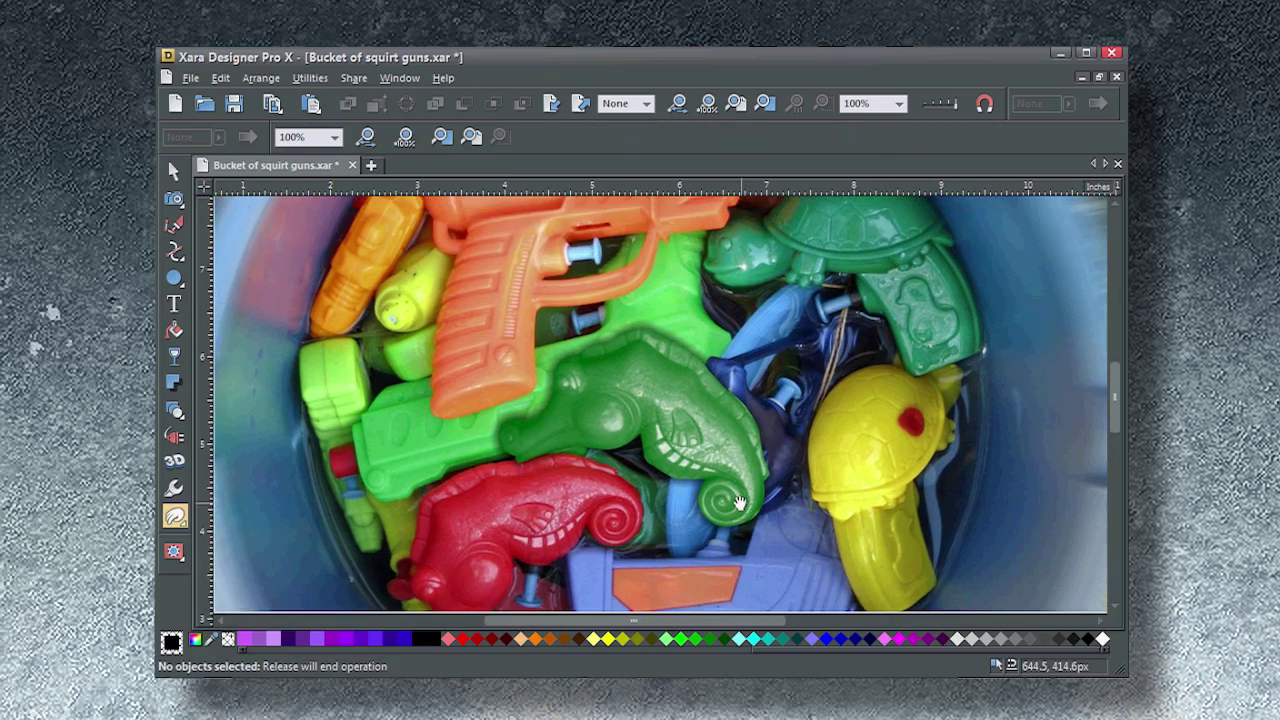
key(F2)
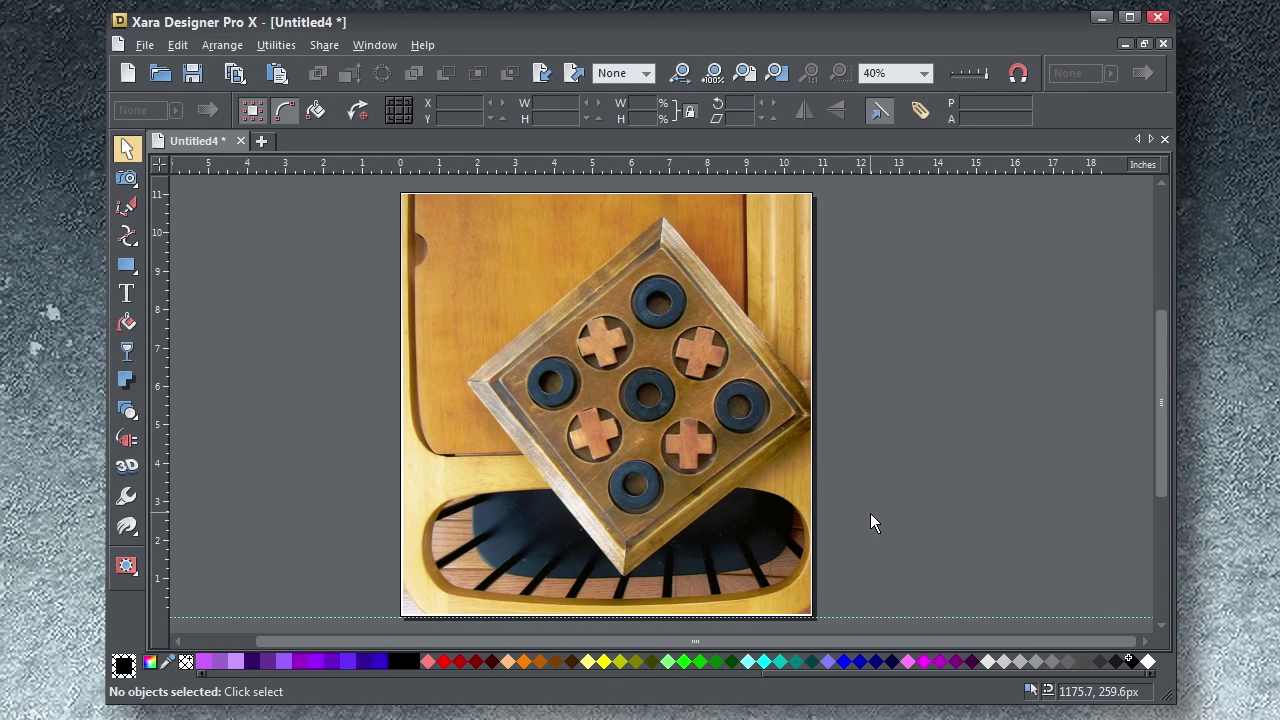
Outline the left-corner ring with the Clone tool and shift the clone so a cross covers it
click(630, 380)
scroll(575, 404, up, 4)
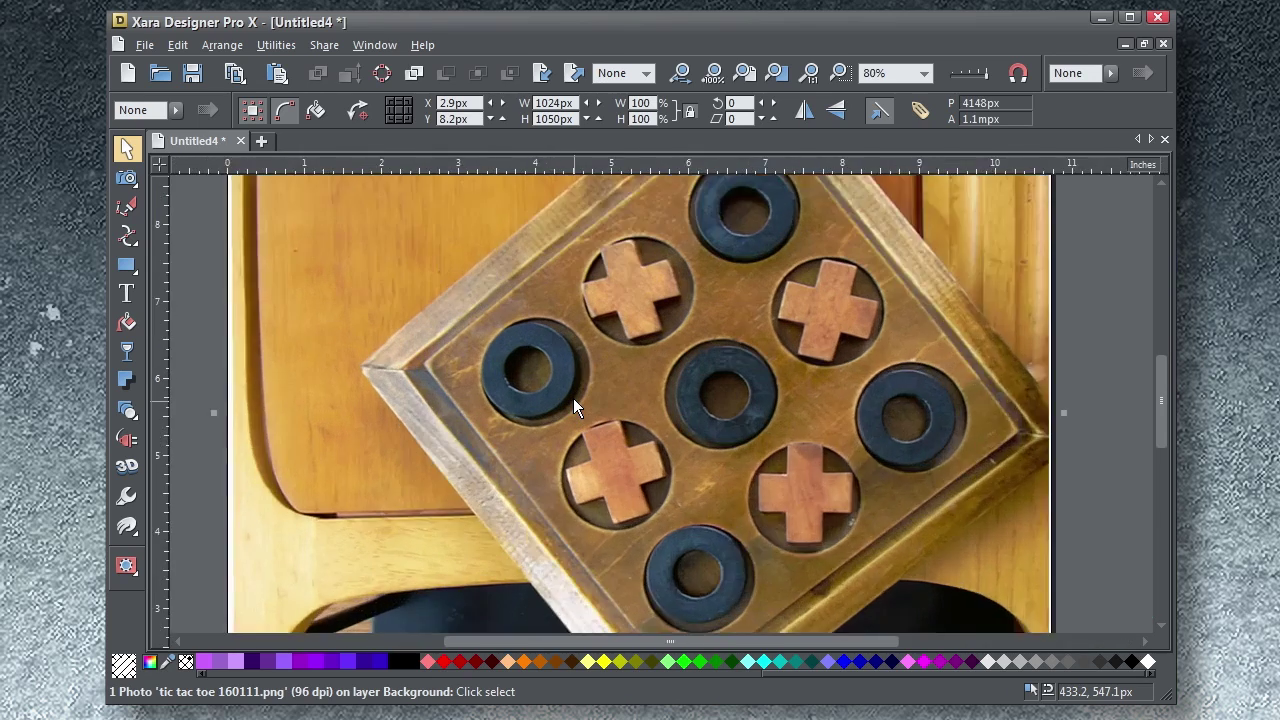
scroll(633, 396, up, 2)
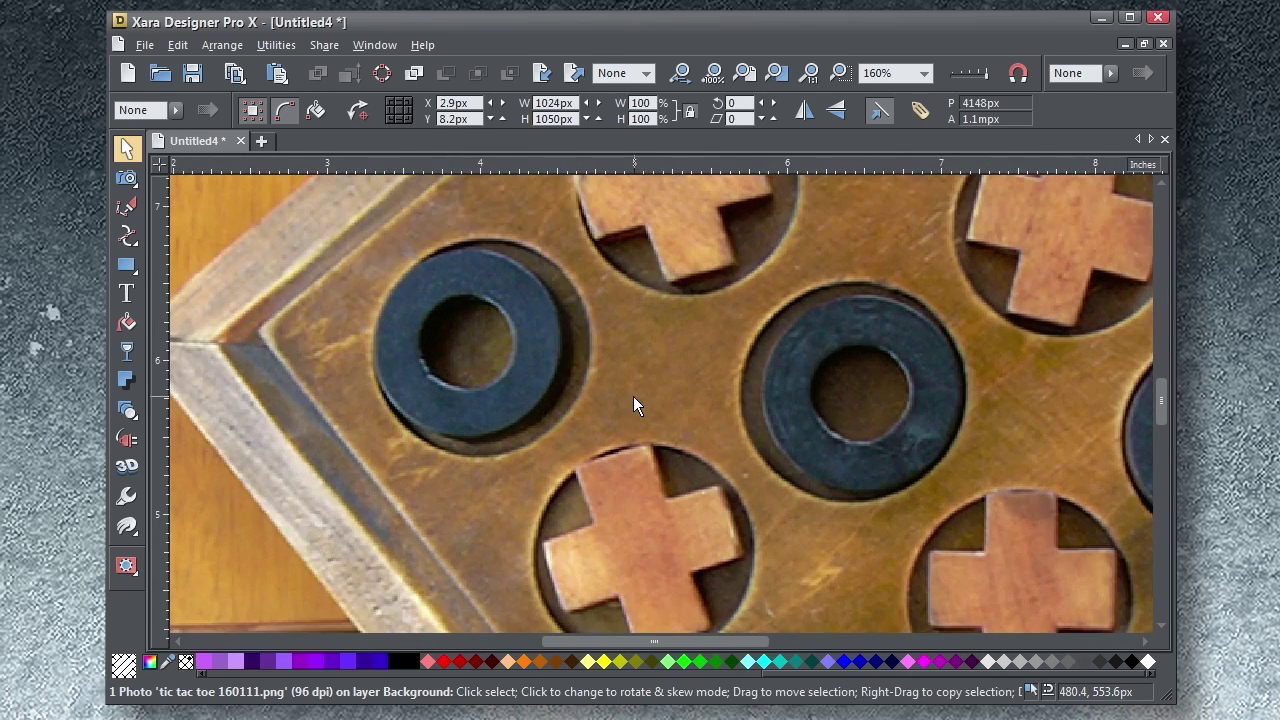
drag(633, 396, 708, 441)
click(126, 178)
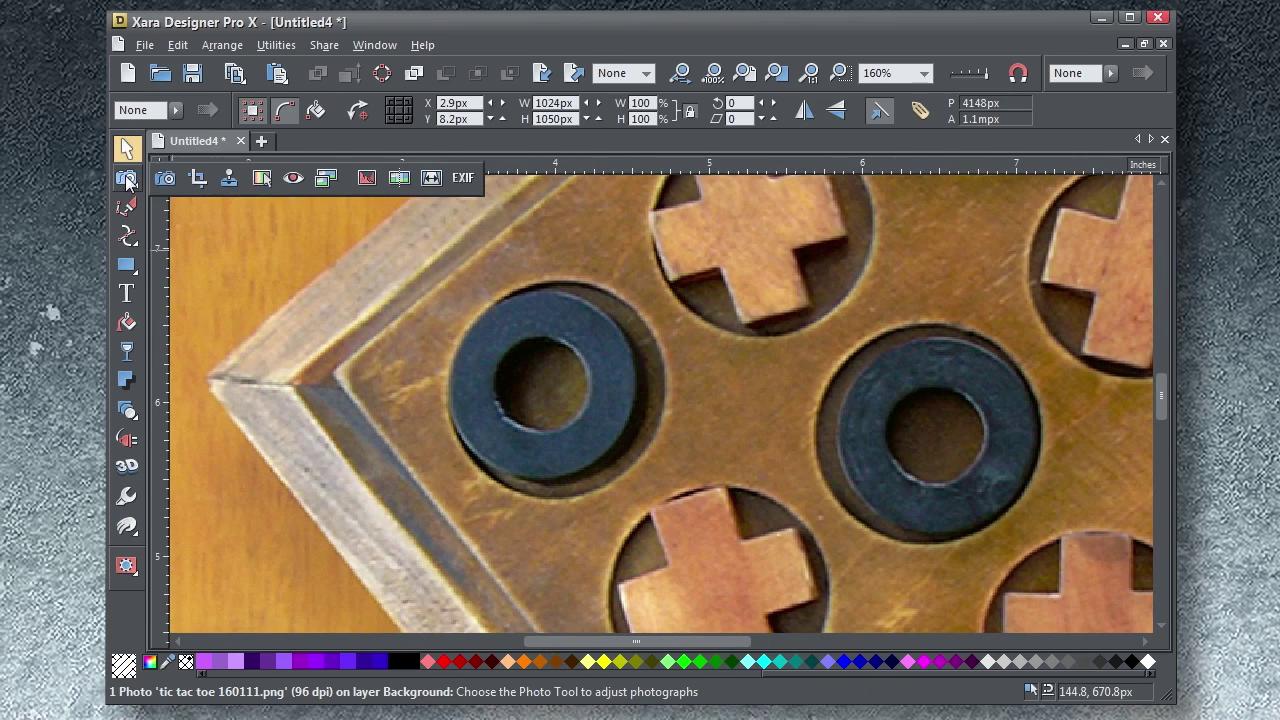
click(232, 179)
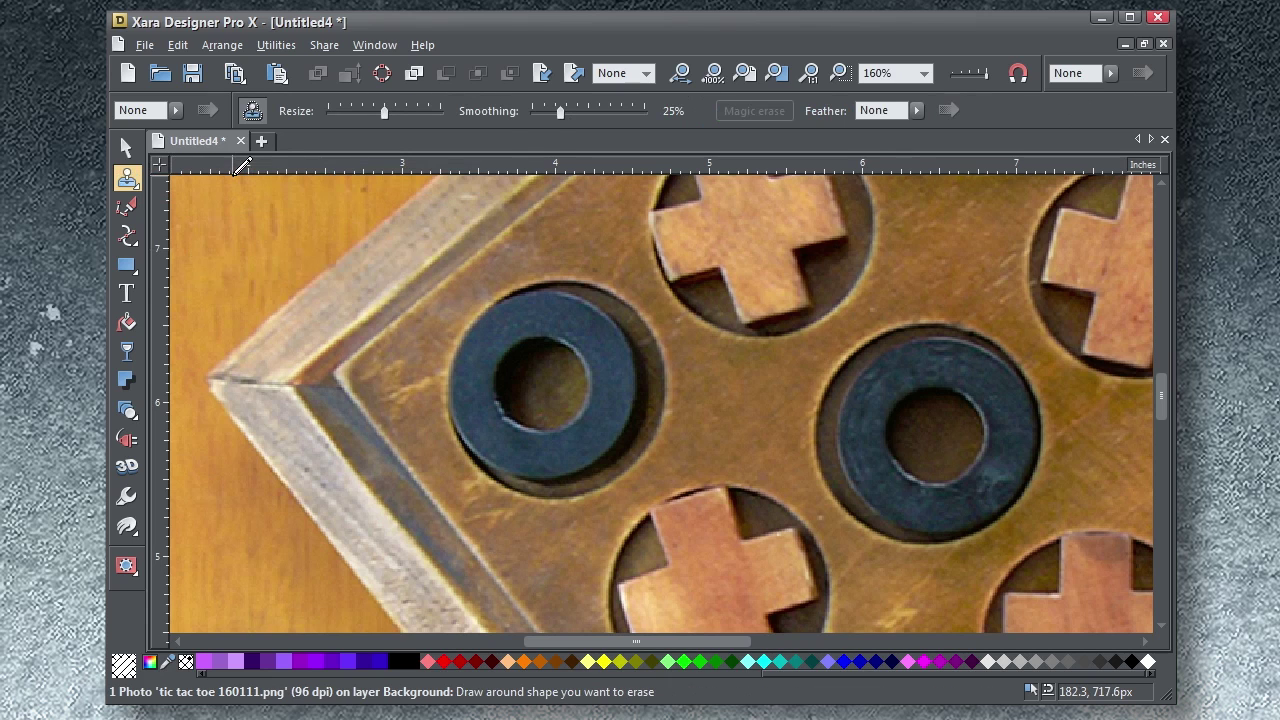
drag(597, 263, 620, 273)
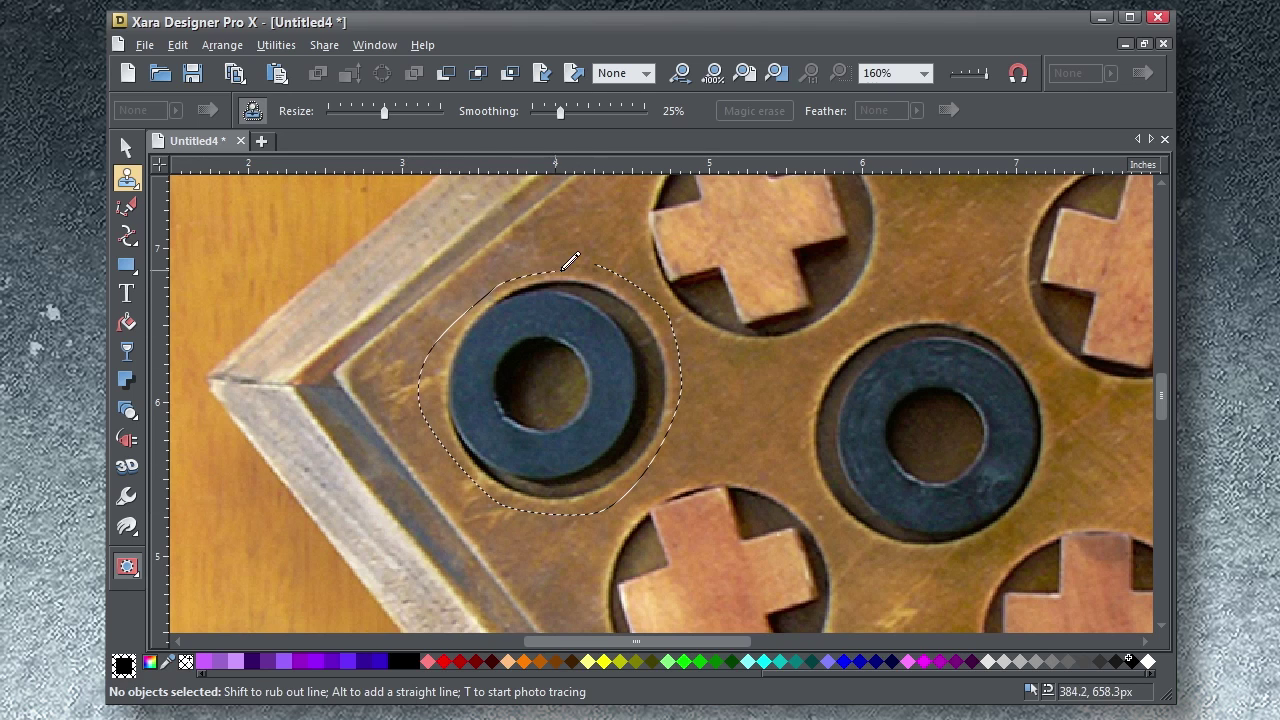
drag(577, 261, 597, 268)
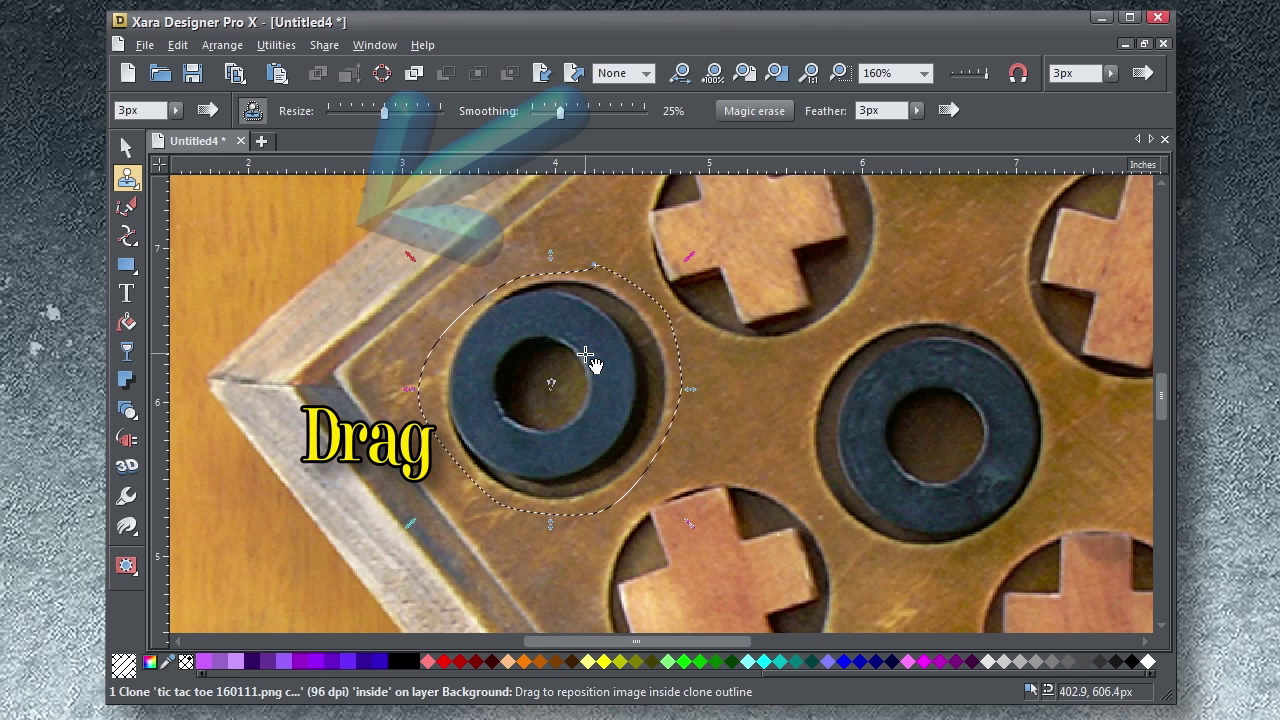
mouse_move(590, 362)
mouse_down()
mouse_move(423, 523)
mouse_move(370, 515)
mouse_up()
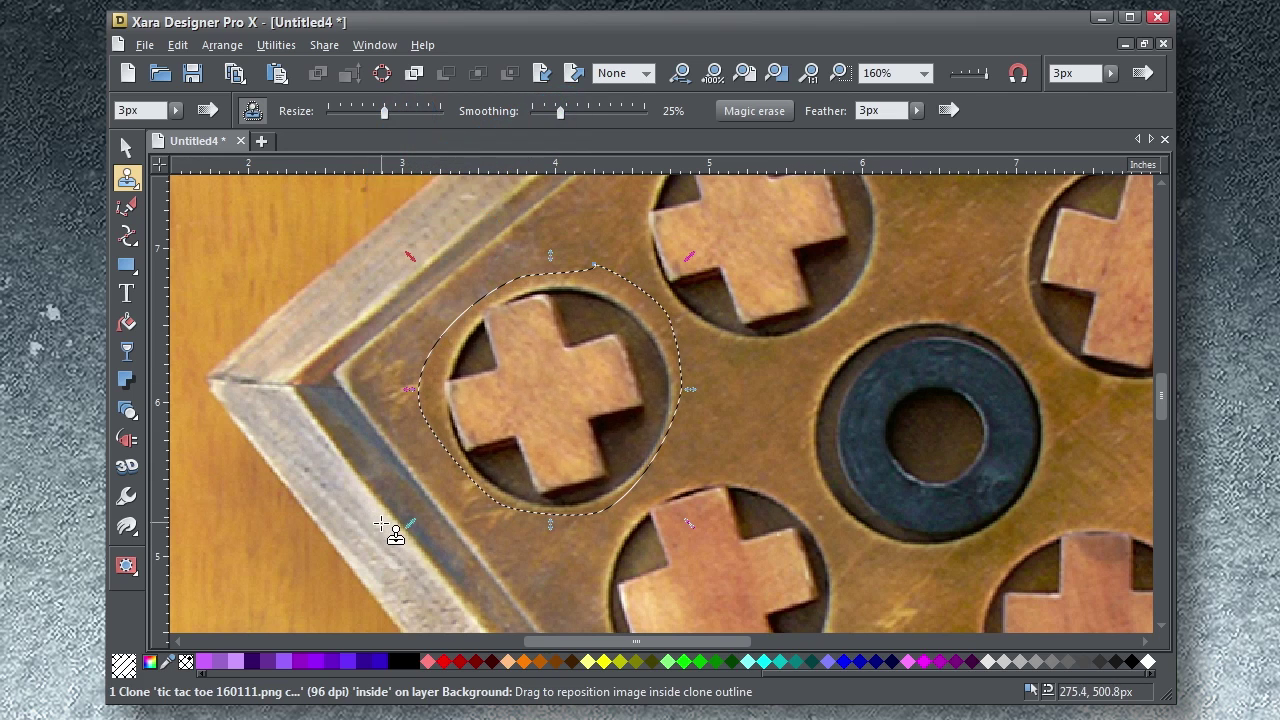
Shift the left clone's contents to show a better-matching wooden cross
scroll(640, 425, down, 1)
scroll(640, 425, down, 1)
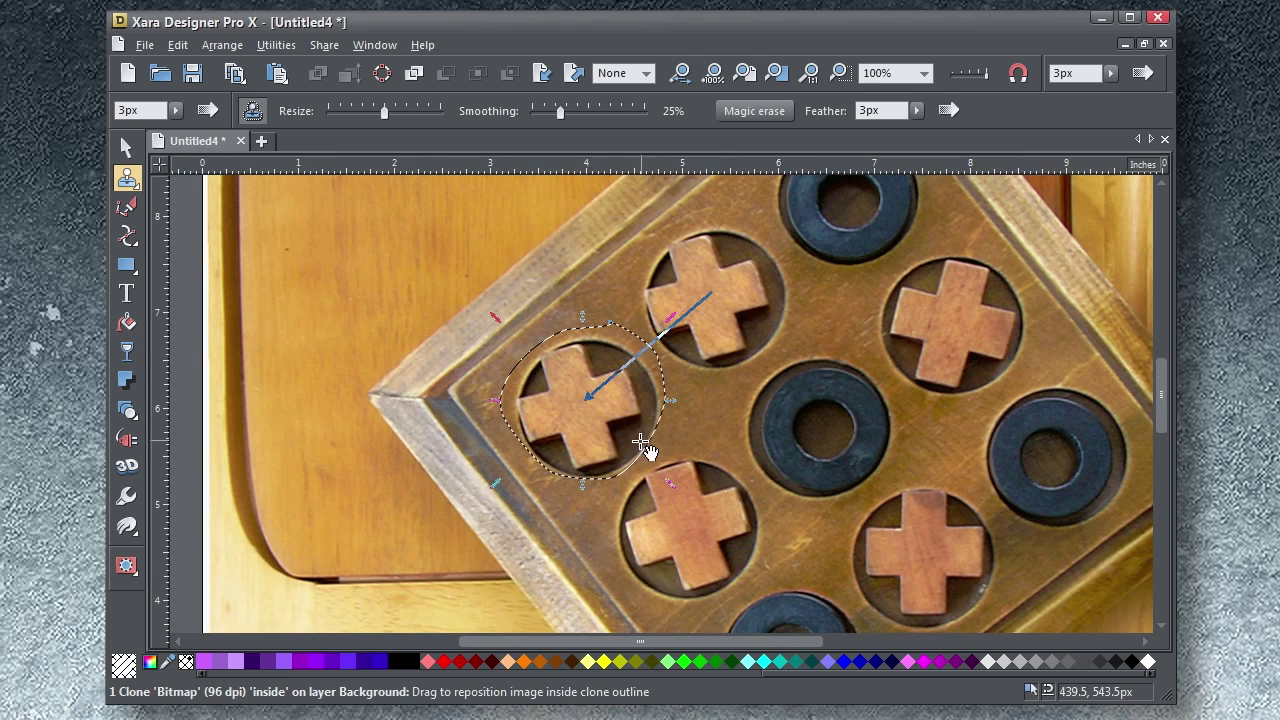
mouse_move(630, 409)
mouse_down()
mouse_move(614, 429)
mouse_move(543, 397)
mouse_move(399, 379)
mouse_up()
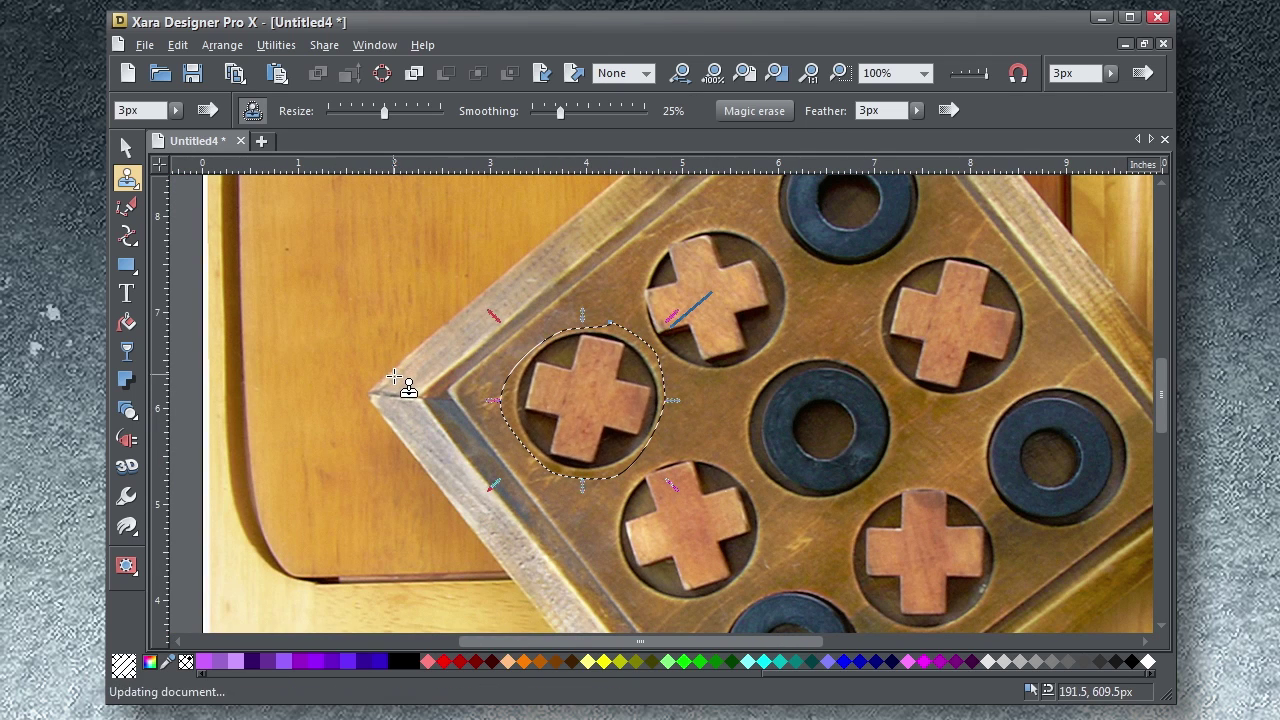
Feather the left clone's edge to 11.5px and nudge the patch into alignment
scroll(607, 372, up, 2)
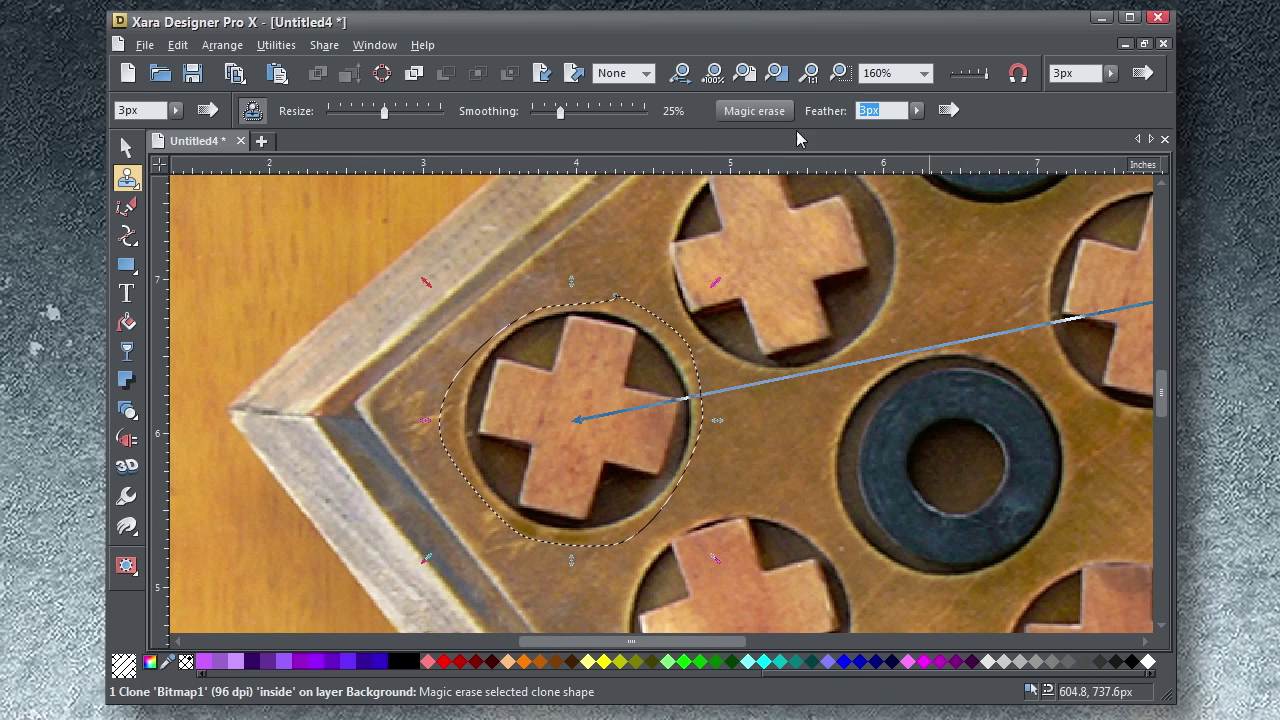
click(917, 111)
drag(908, 134, 931, 140)
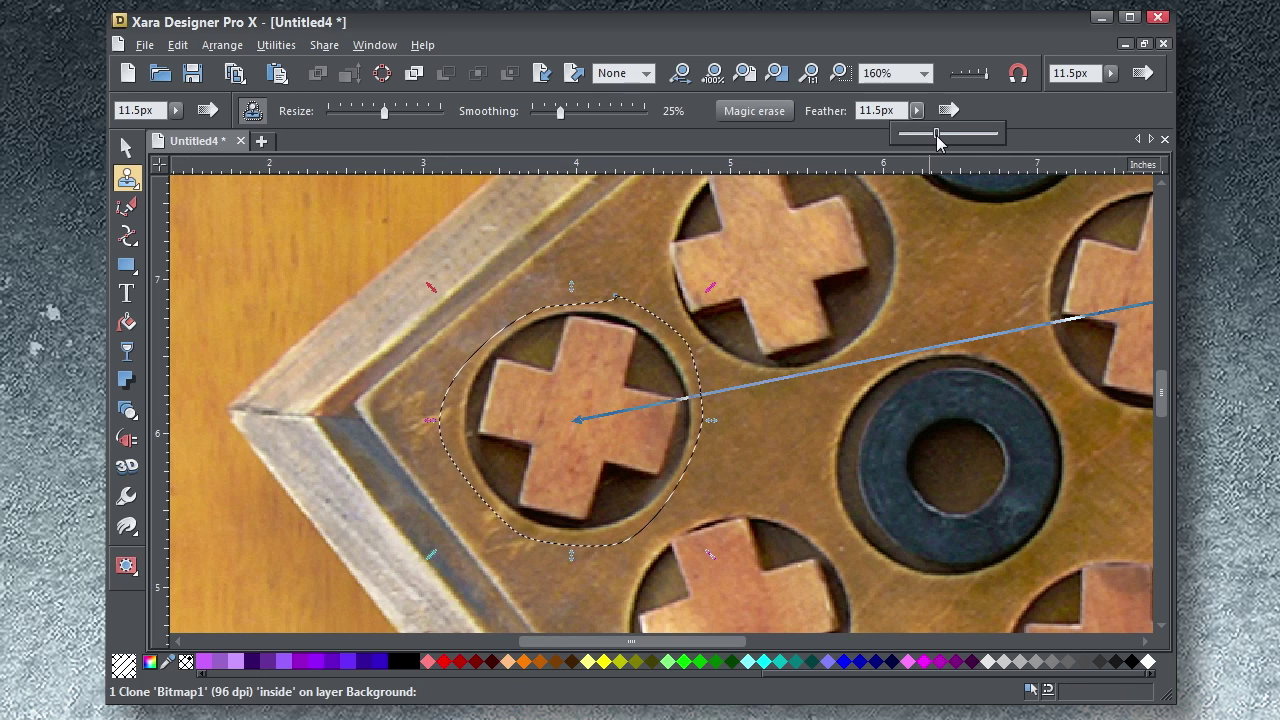
drag(575, 390, 578, 387)
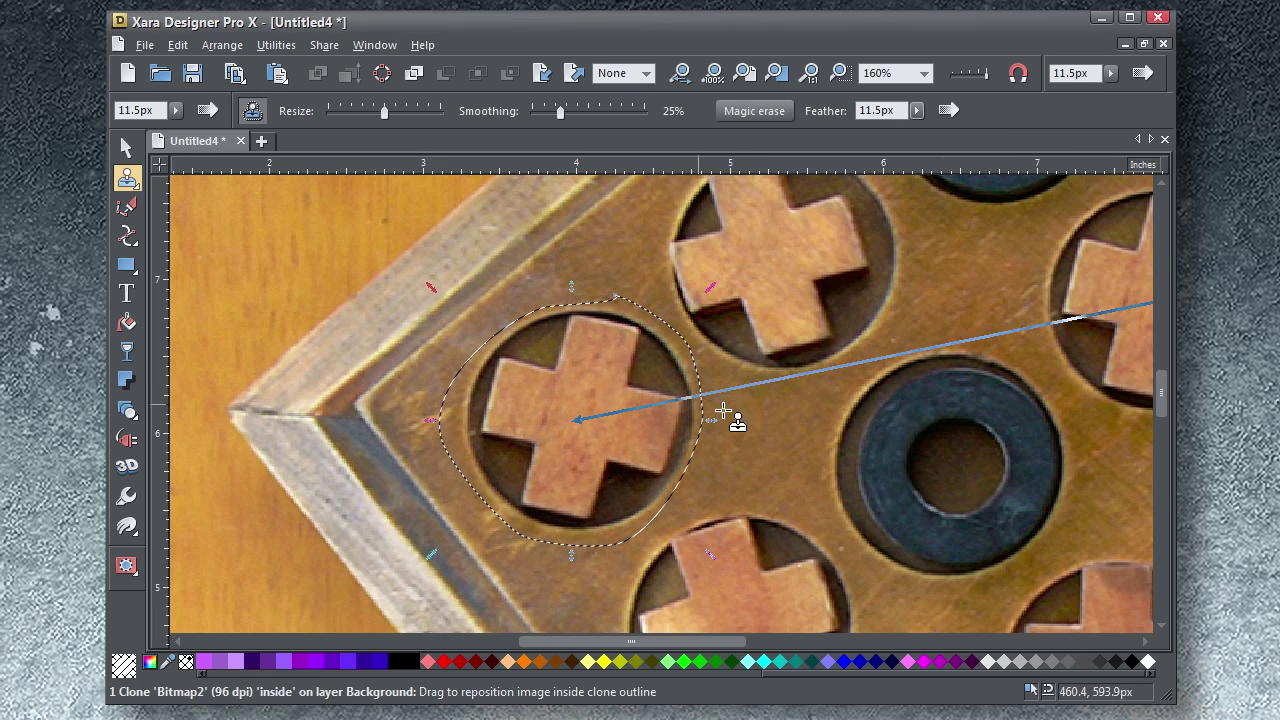
click(126, 148)
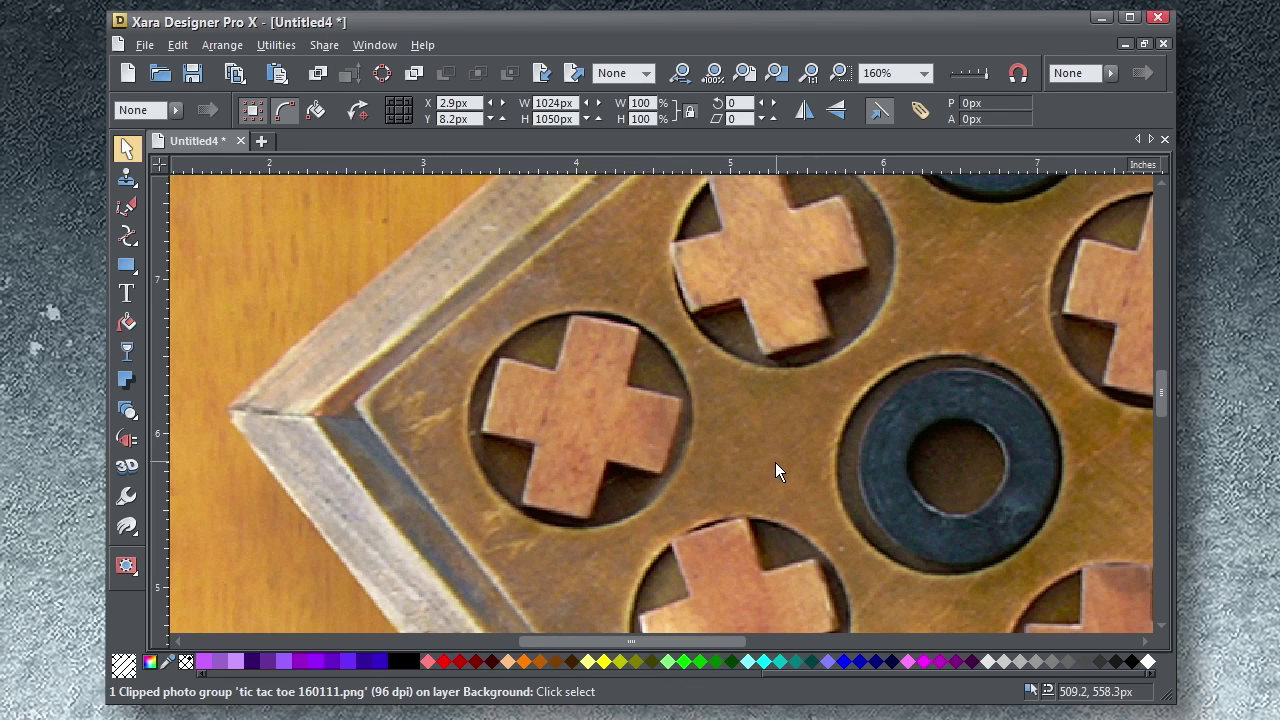
Clone a cross over the board's centre ring and feather the patch edge to 15.2px
drag(786, 462, 533, 366)
scroll(533, 366, down, 1)
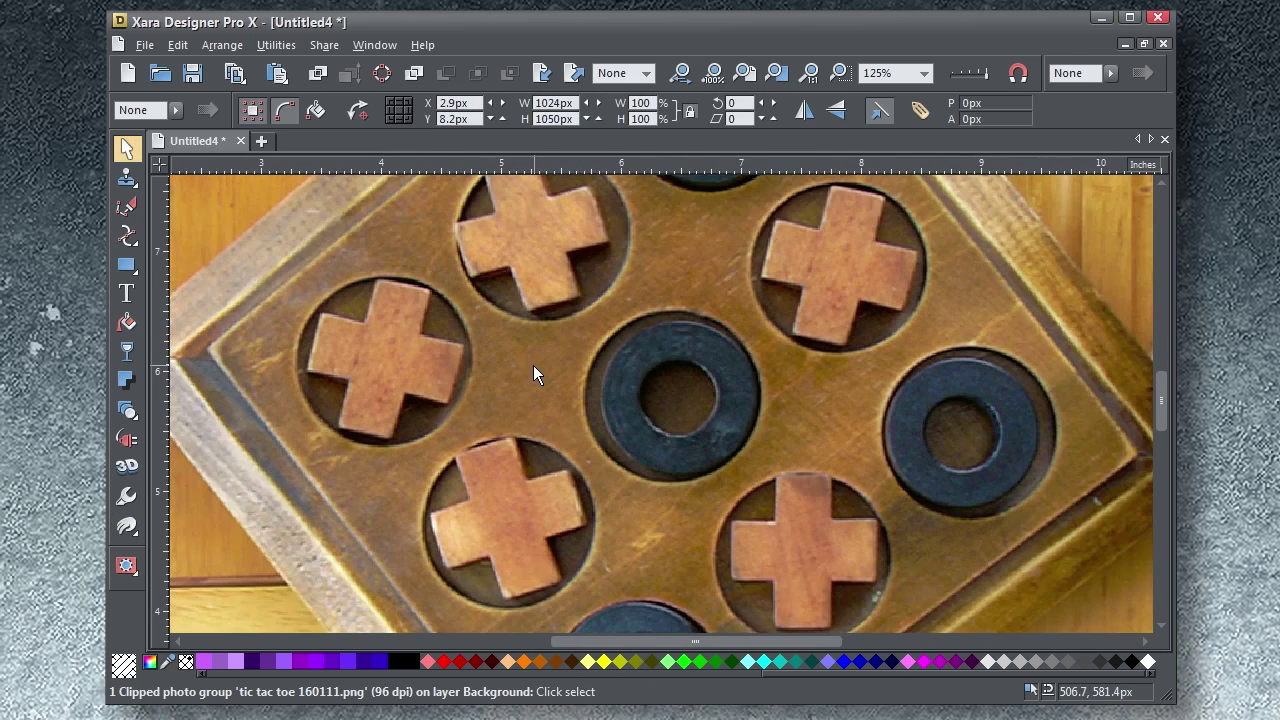
click(126, 180)
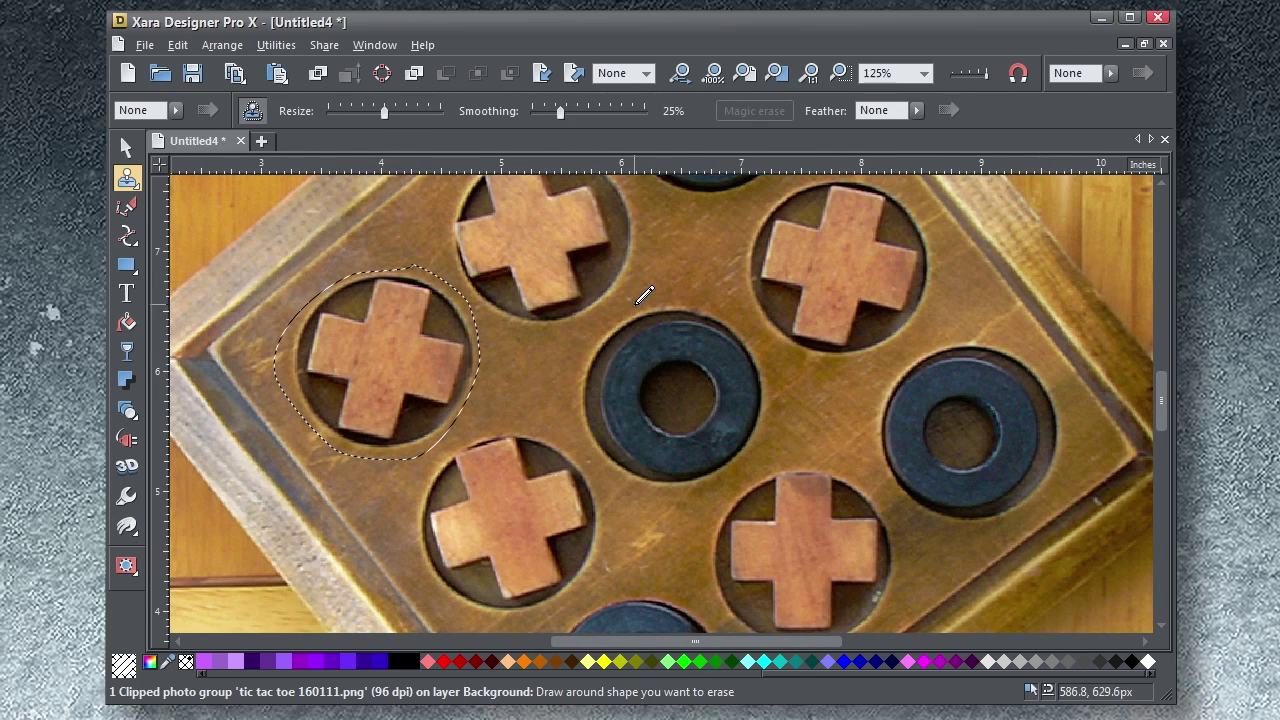
drag(637, 303, 674, 304)
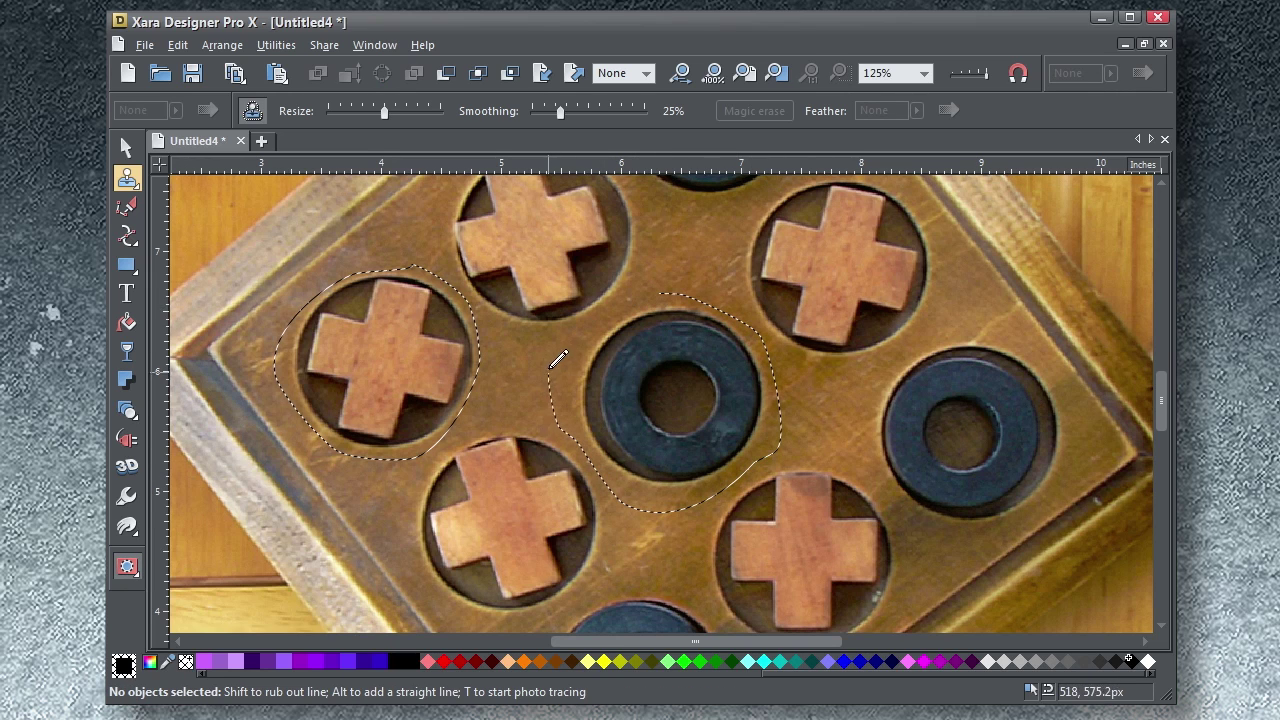
drag(653, 281, 664, 292)
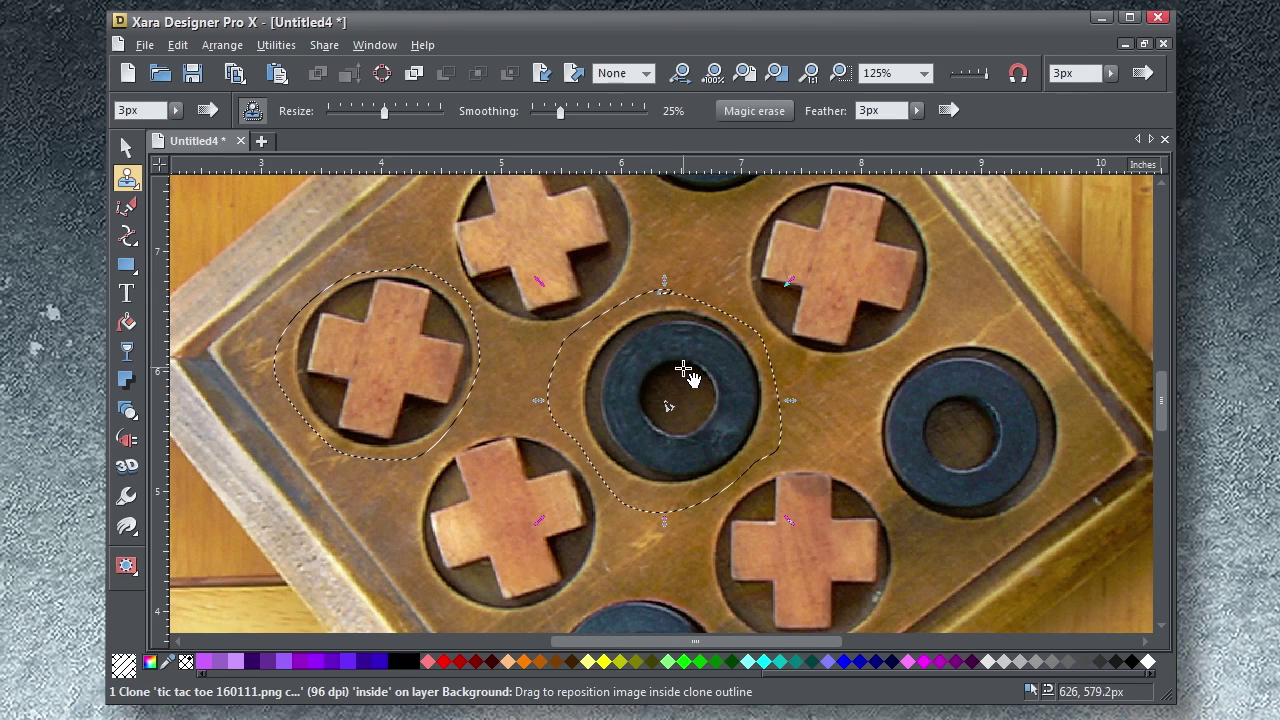
mouse_move(682, 368)
mouse_down()
mouse_move(680, 382)
mouse_move(791, 357)
mouse_move(857, 286)
mouse_move(843, 255)
mouse_move(852, 262)
mouse_up()
click(916, 110)
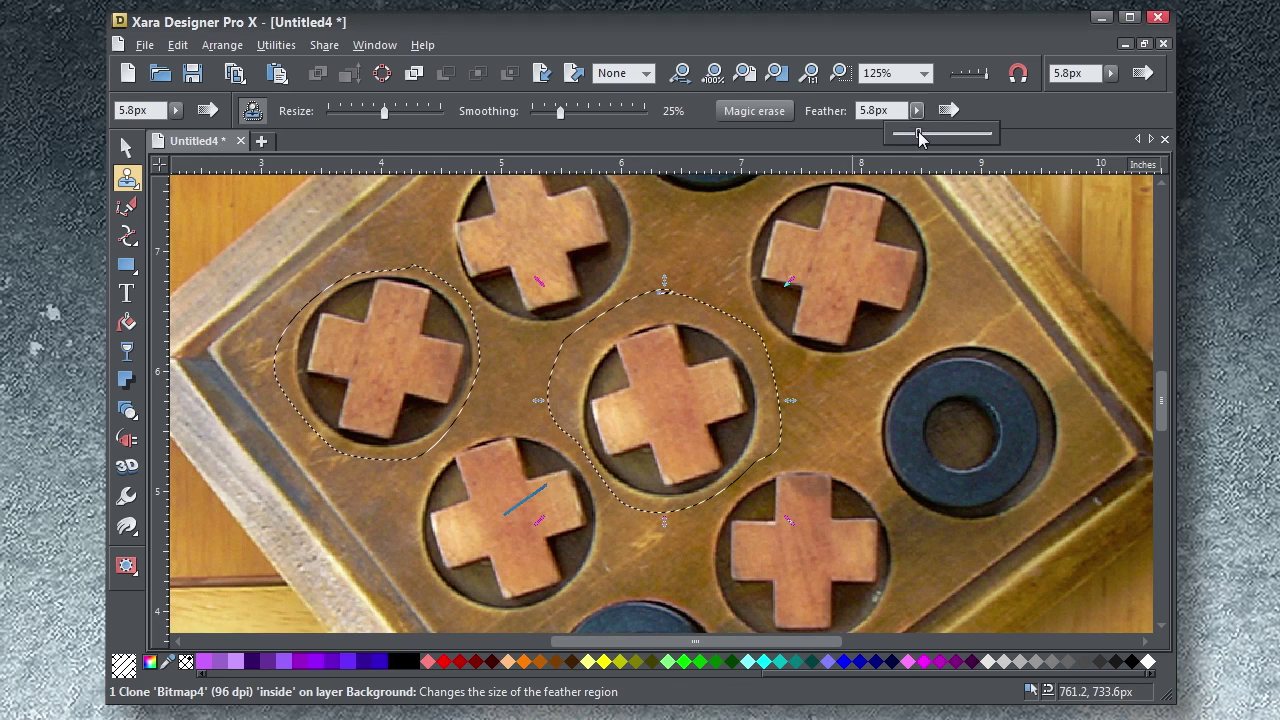
drag(921, 138, 939, 141)
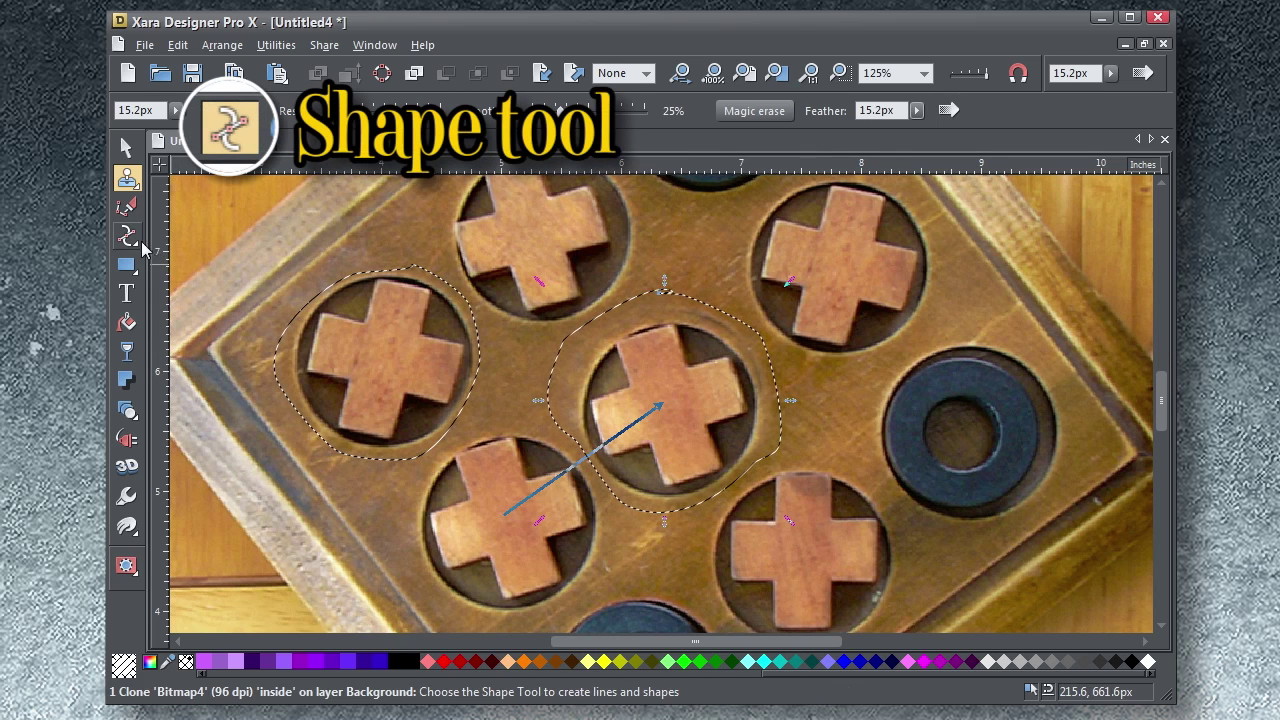
In outline view, move a point on the centre clone's outline to reshape its lower-left edge
click(133, 236)
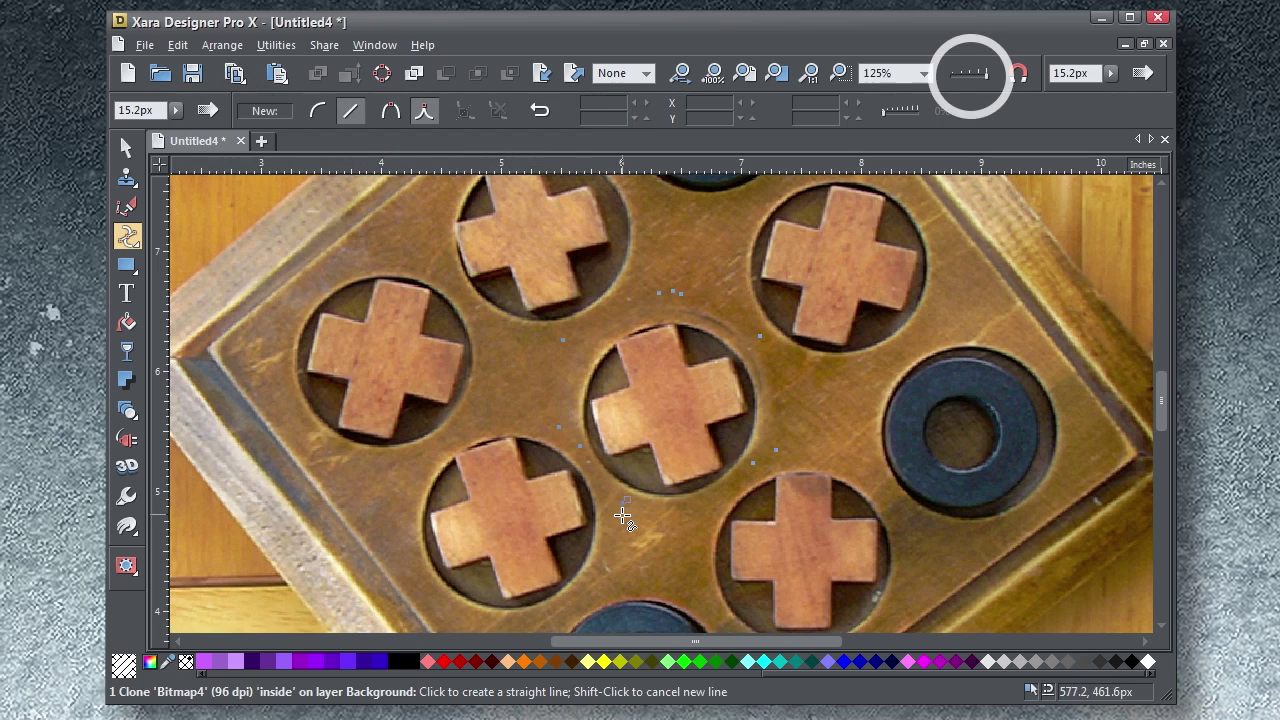
drag(986, 74, 954, 74)
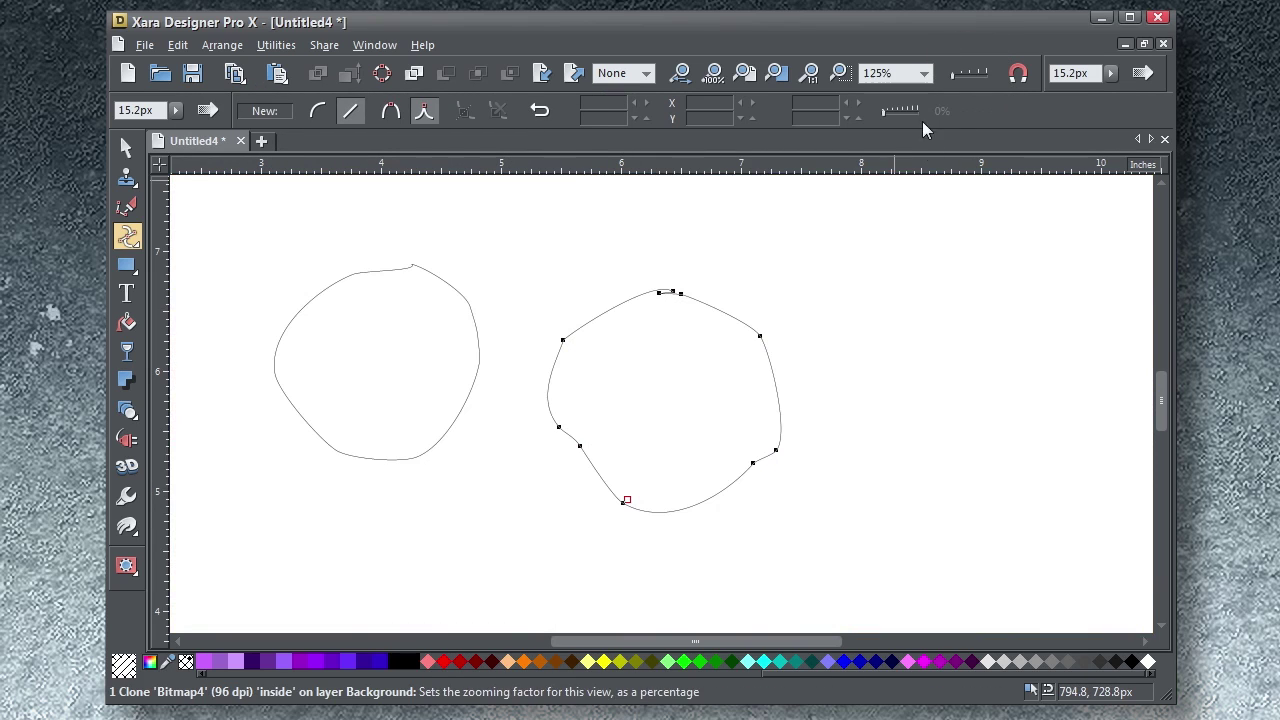
click(580, 447)
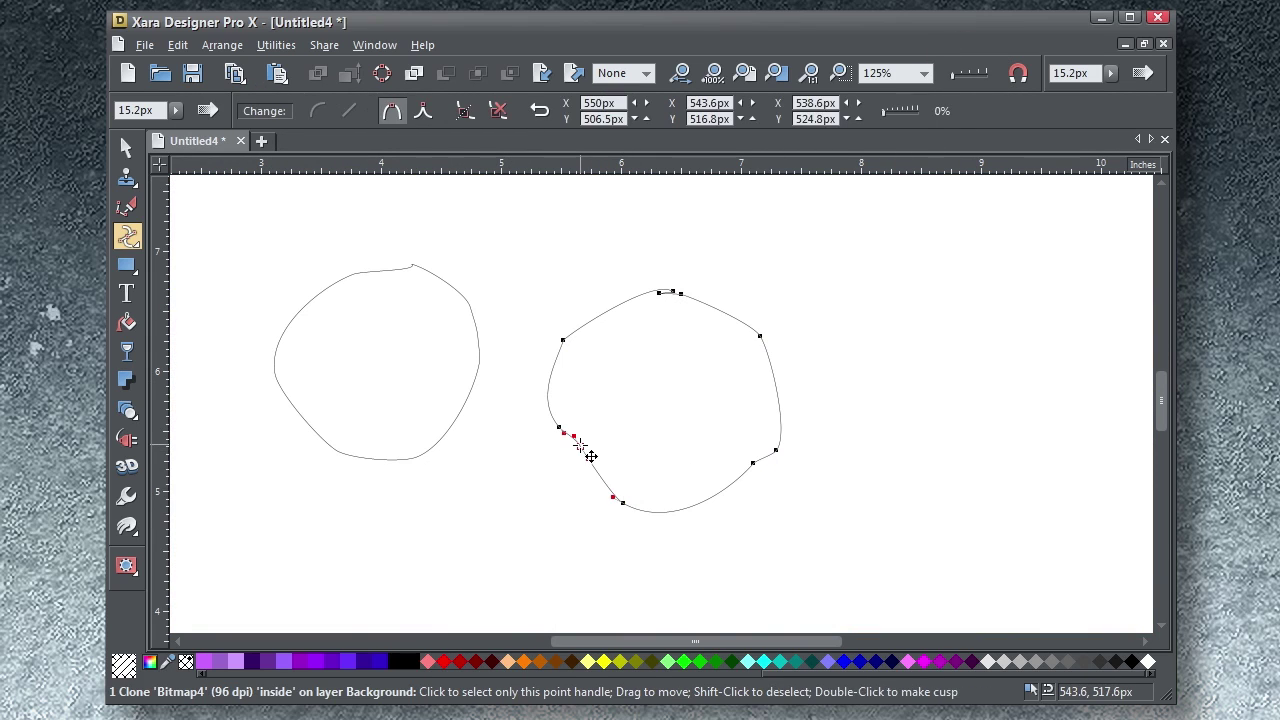
drag(580, 447, 570, 457)
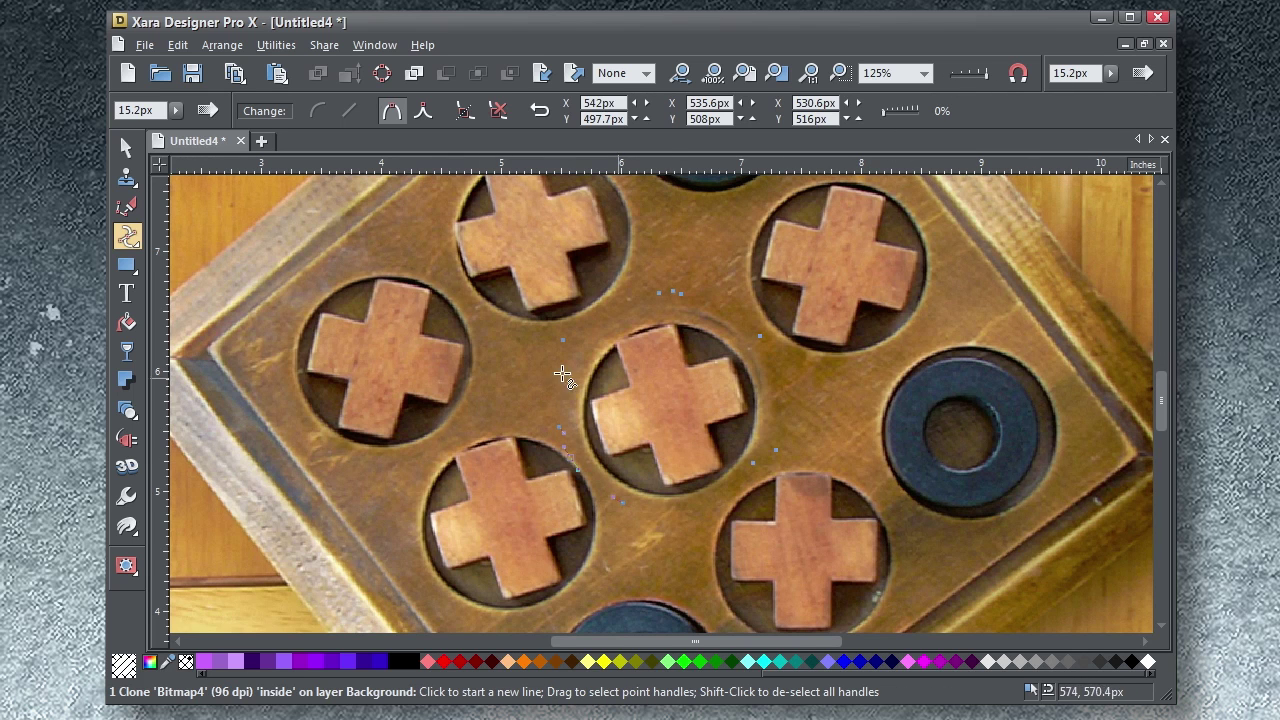
Select Clone 'Bitmap4' in the Page & Layer Gallery and rotate it slightly to align its cross
click(126, 147)
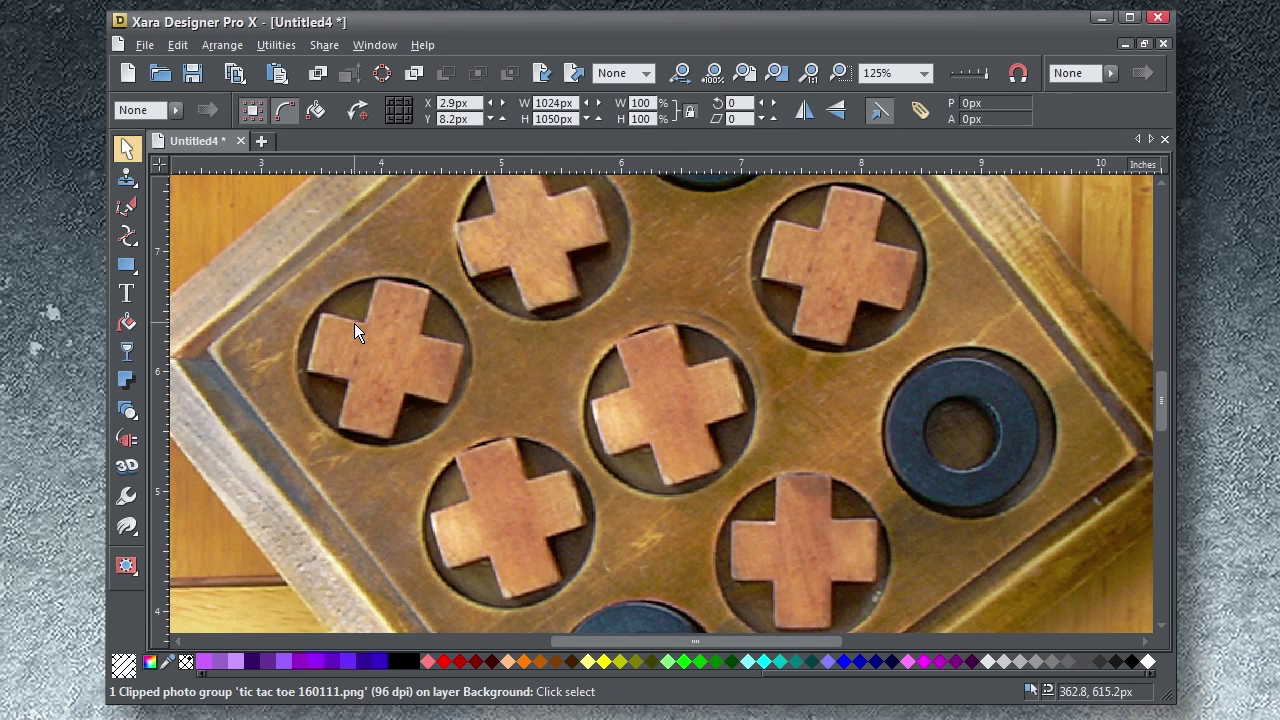
key(F11)
drag(512, 256, 518, 212)
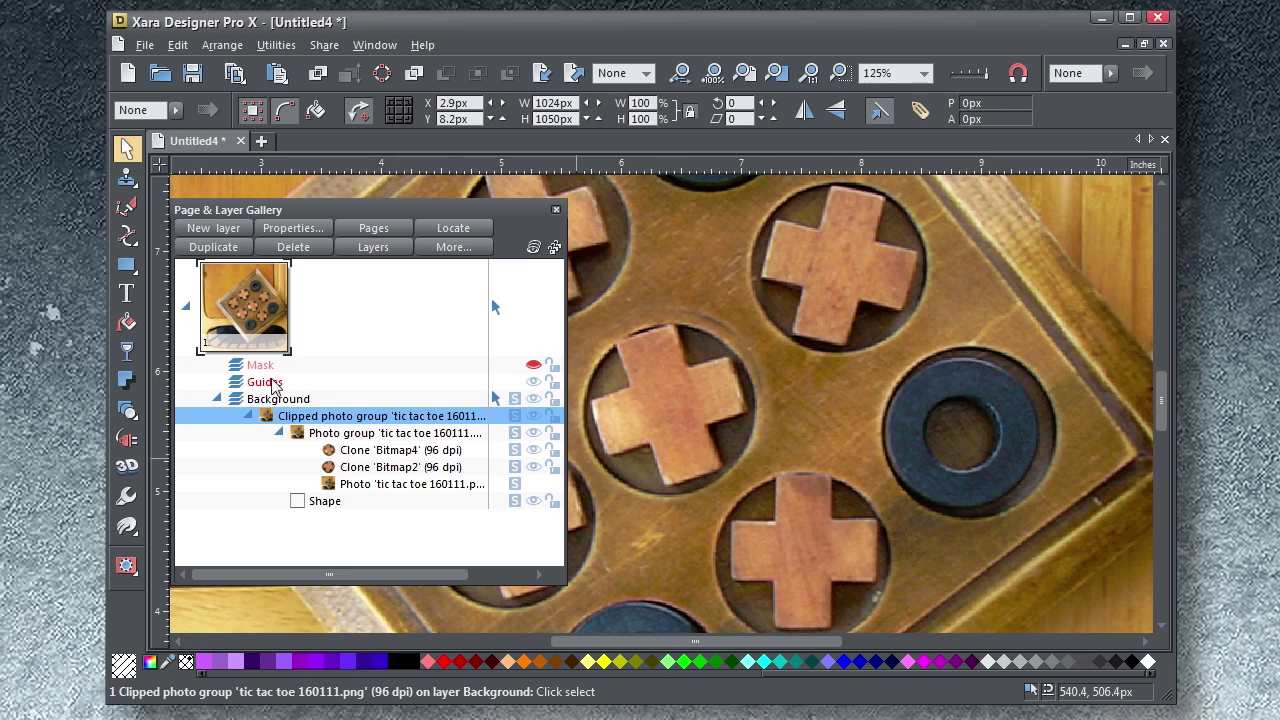
click(398, 452)
click(359, 110)
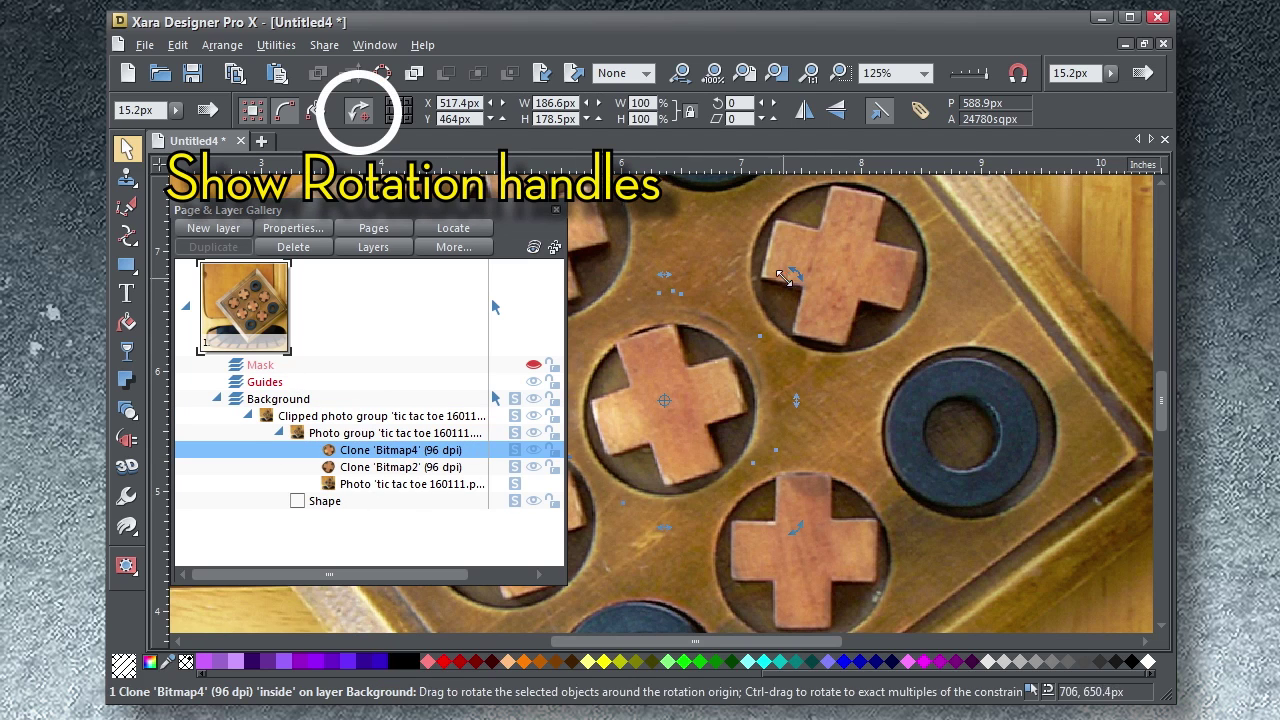
drag(795, 272, 813, 356)
drag(683, 400, 689, 397)
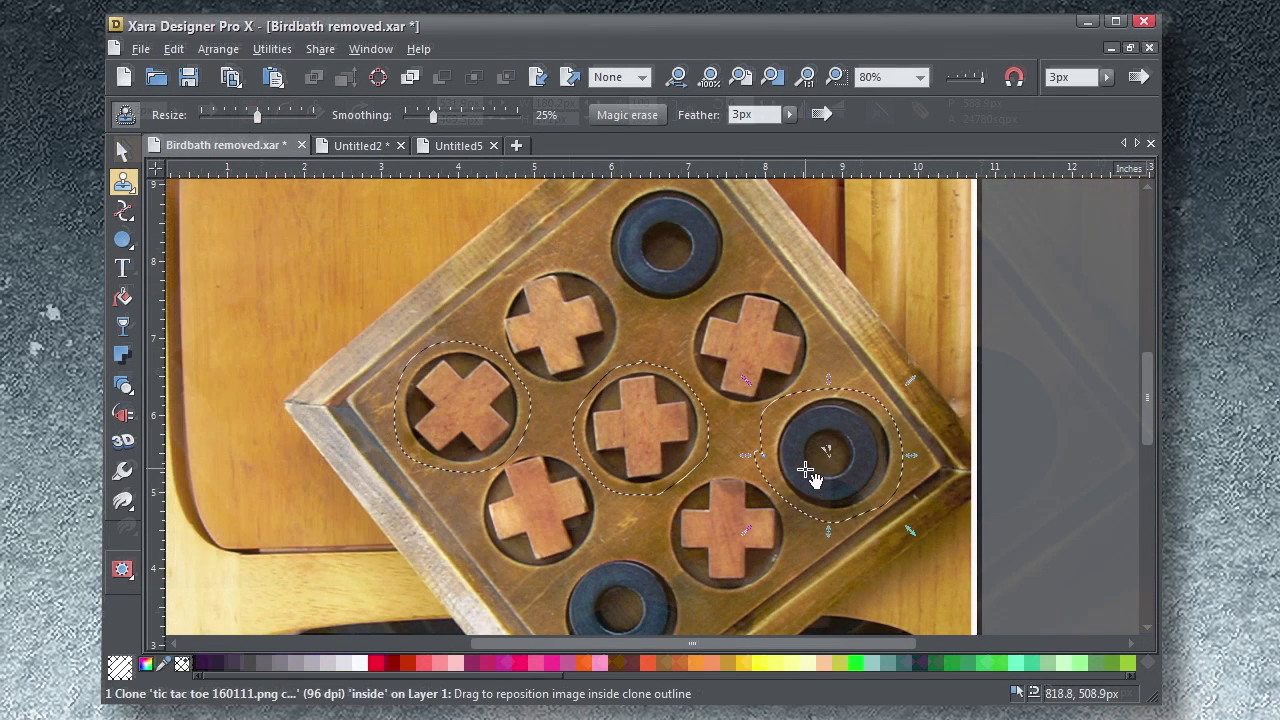
Drag the right clone's contents so a wooden cross covers the right-corner ring
drag(811, 474, 914, 394)
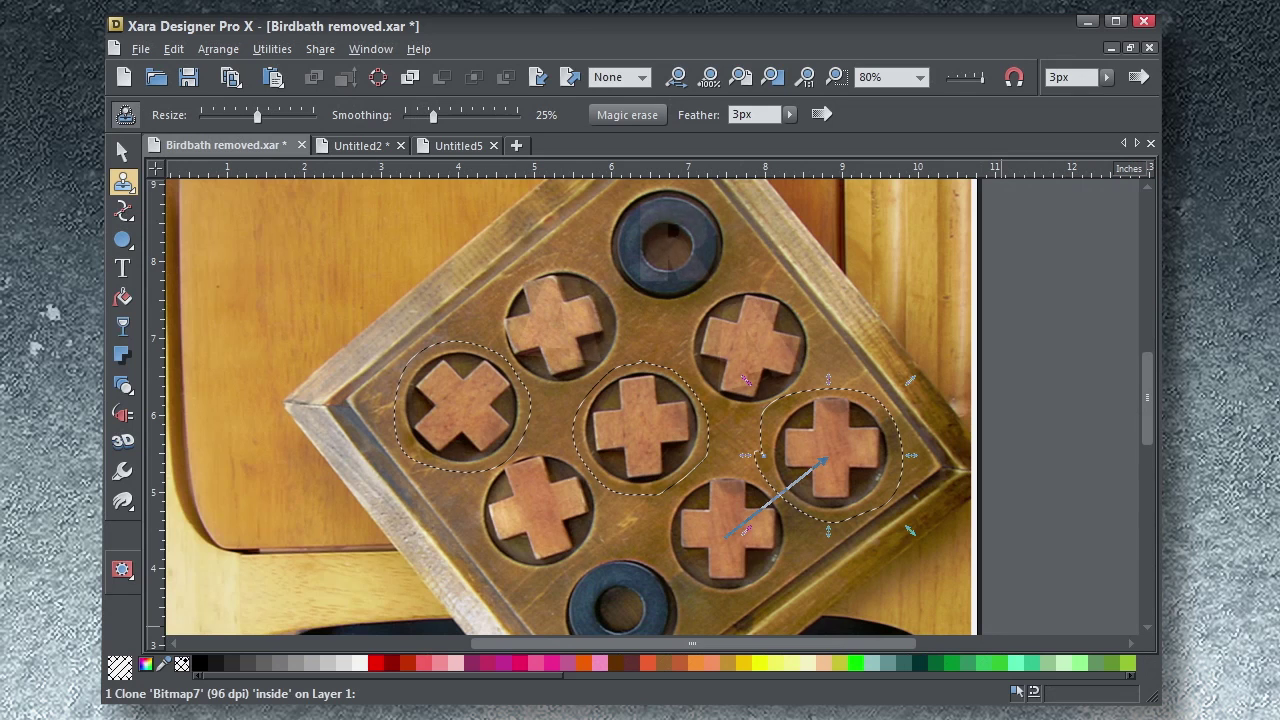